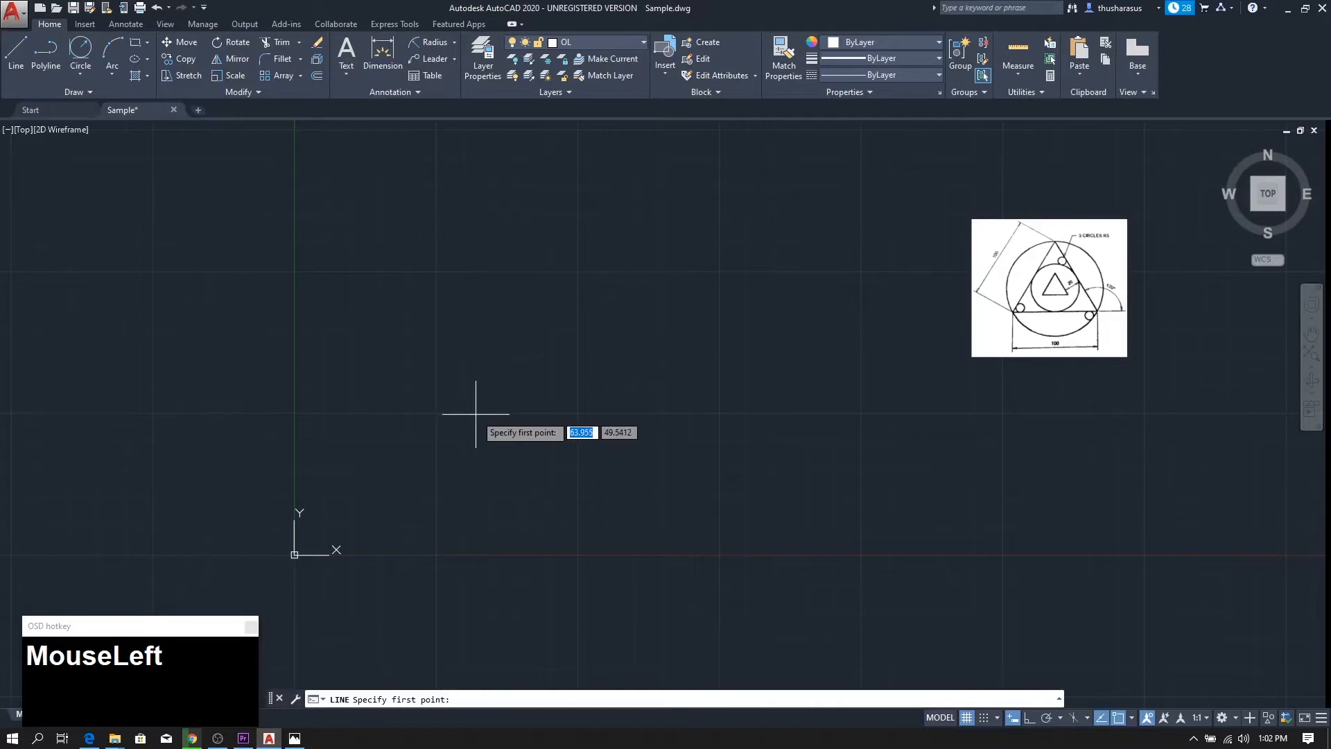
pyautogui.write('65')
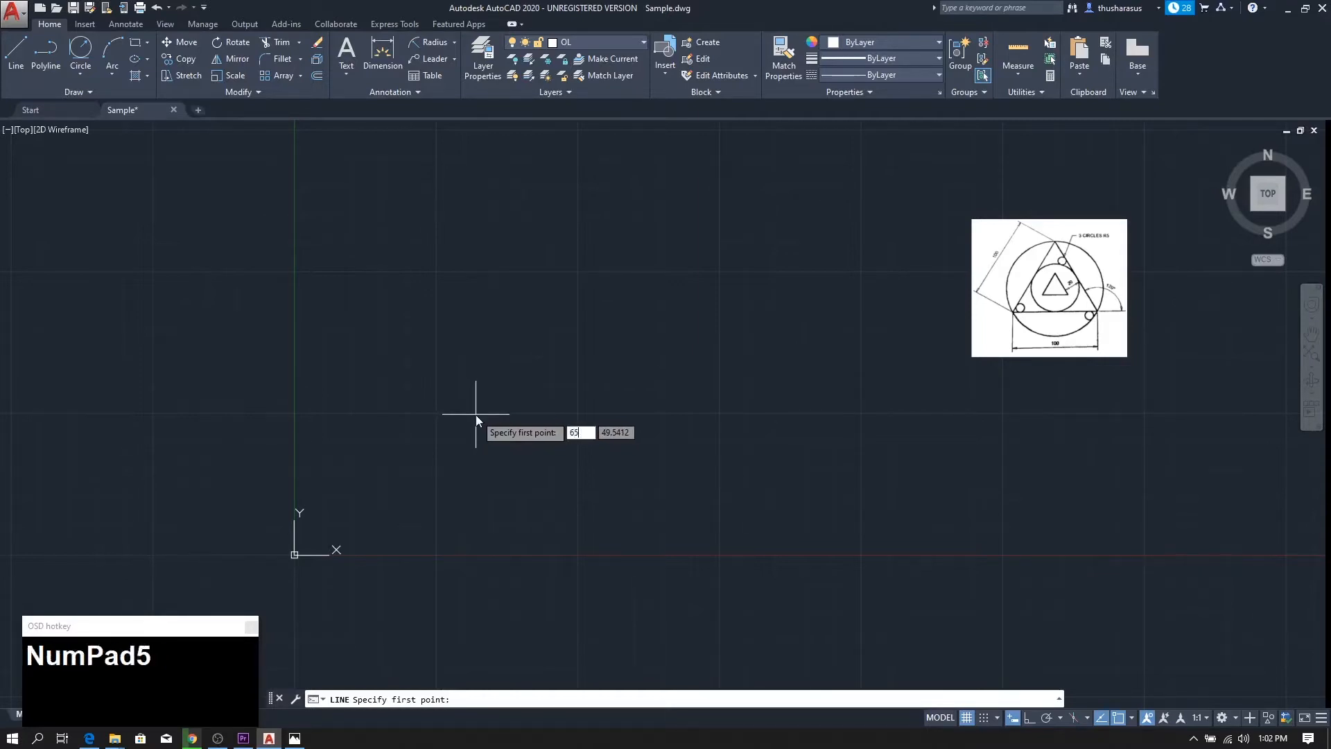
pyautogui.press('Tab')
pyautogui.write('50')
pyautogui.press('Return')
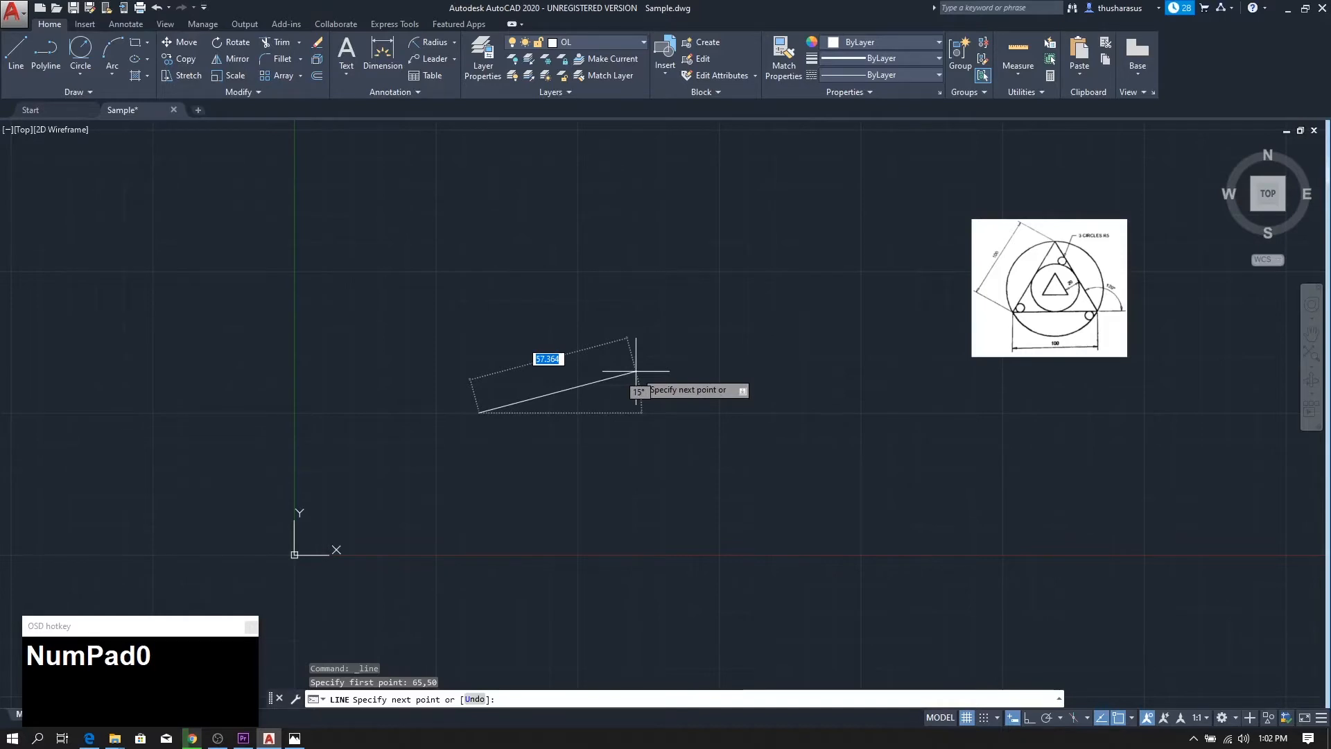
pyautogui.scroll(3, 1047, 327)
pyautogui.moveTo(1047, 326); pyautogui.dragTo(961, 357, button='middle')
pyautogui.scroll(-2, 960, 357)
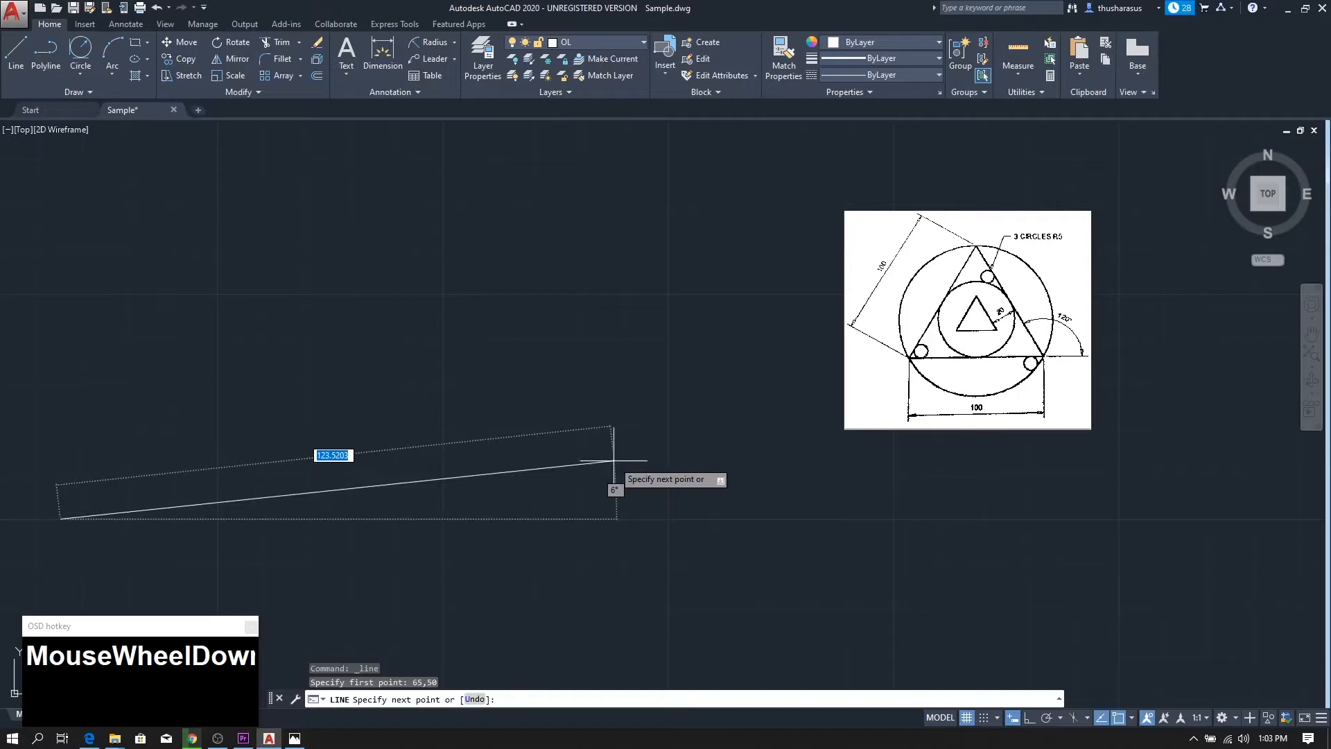
pyautogui.write('@')
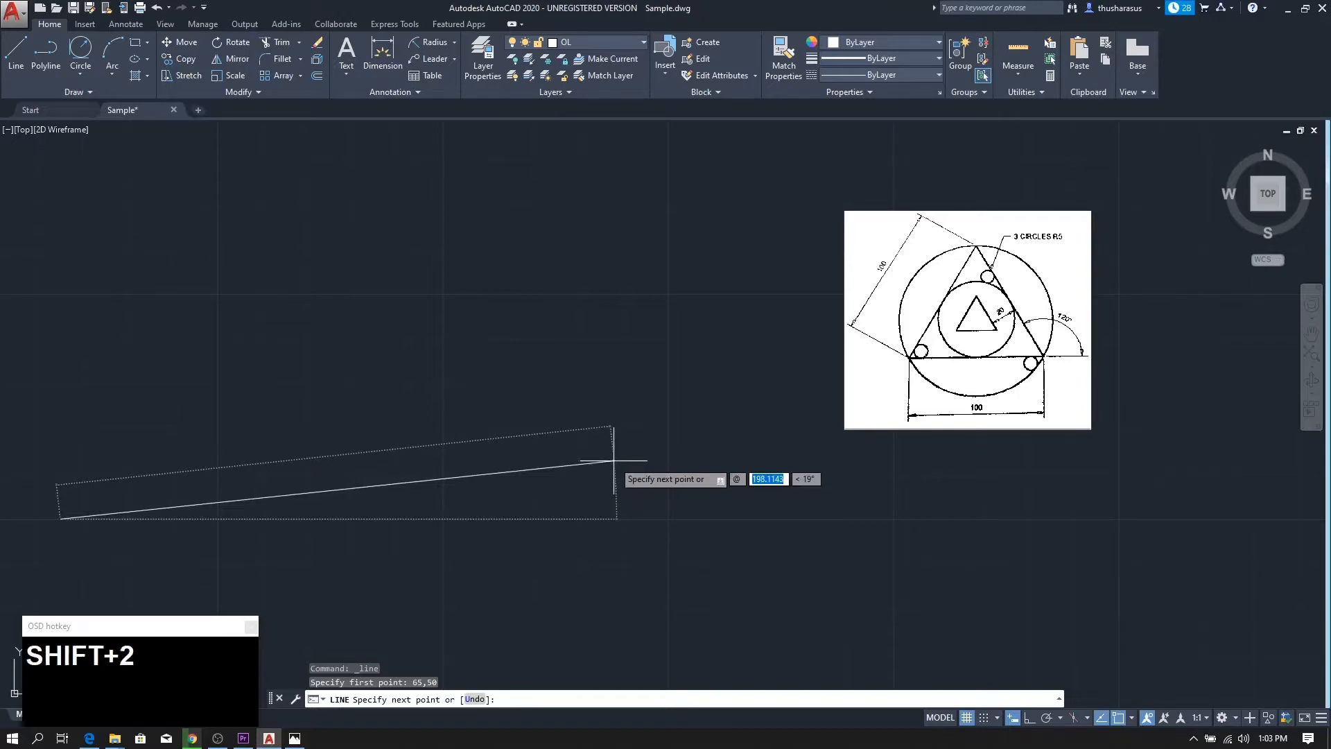
pyautogui.write('10.')
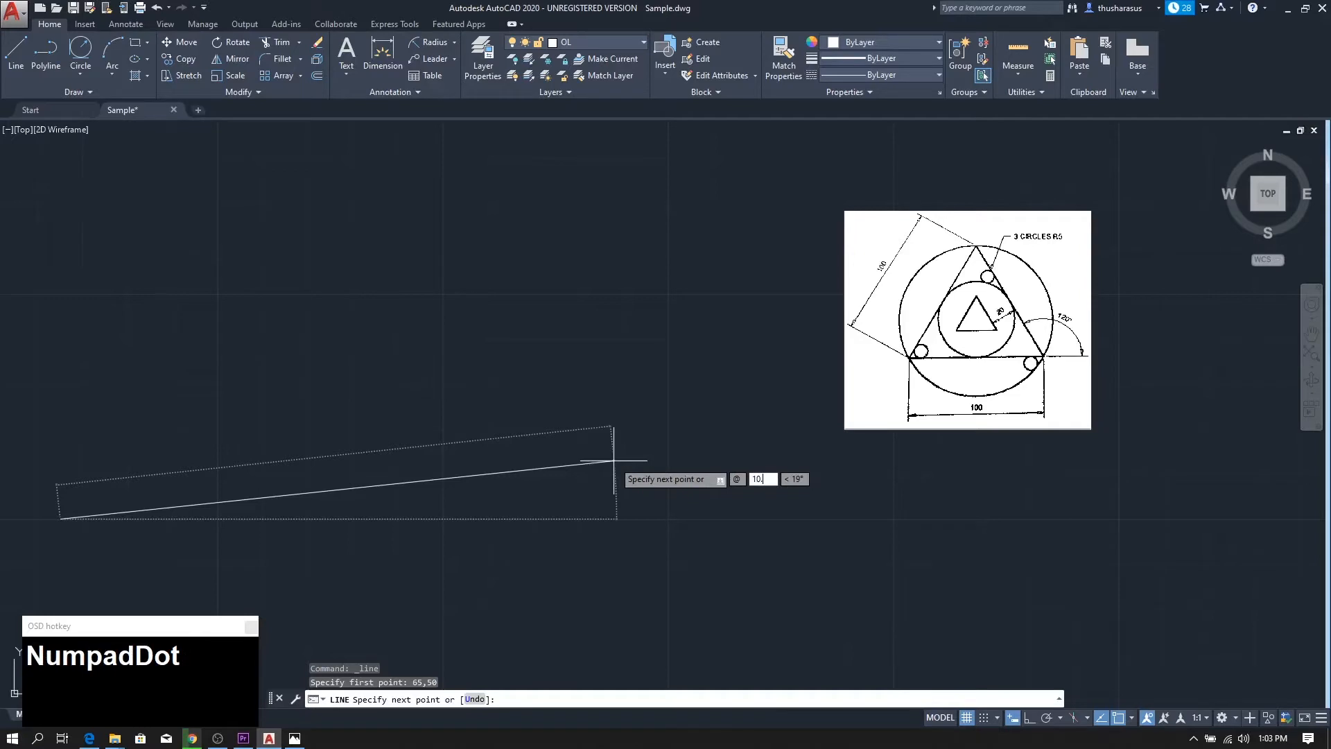
pyautogui.press('BackSpace')
pyautogui.write('0,0')
pyautogui.press('Return')
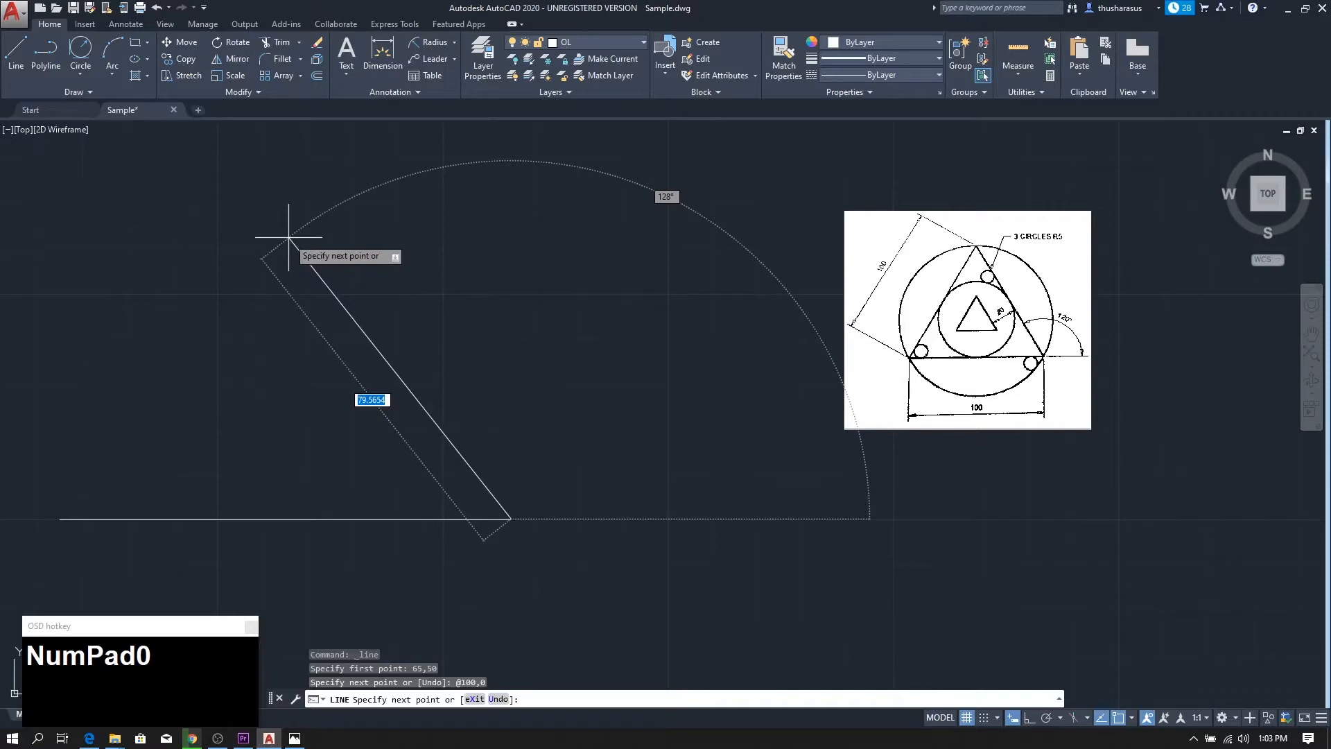
pyautogui.write('@')
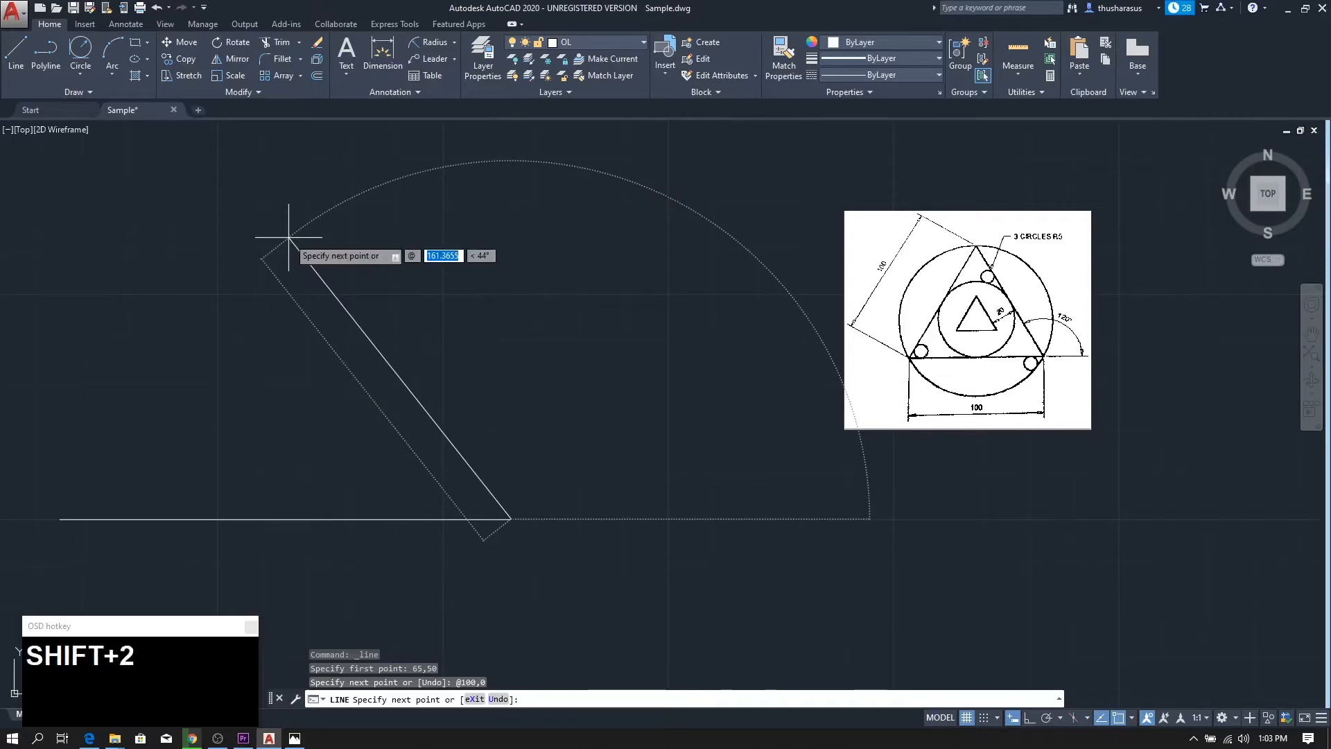
pyautogui.write('100')
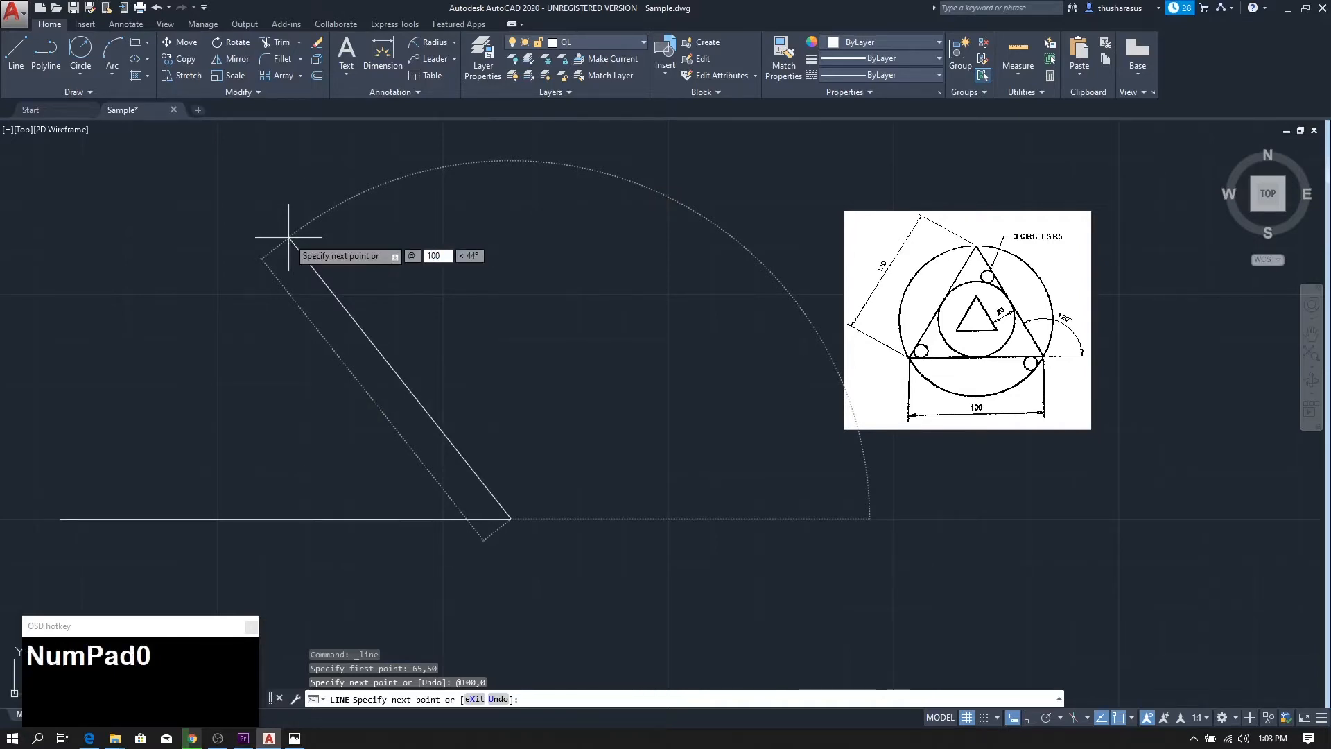
pyautogui.write('<')
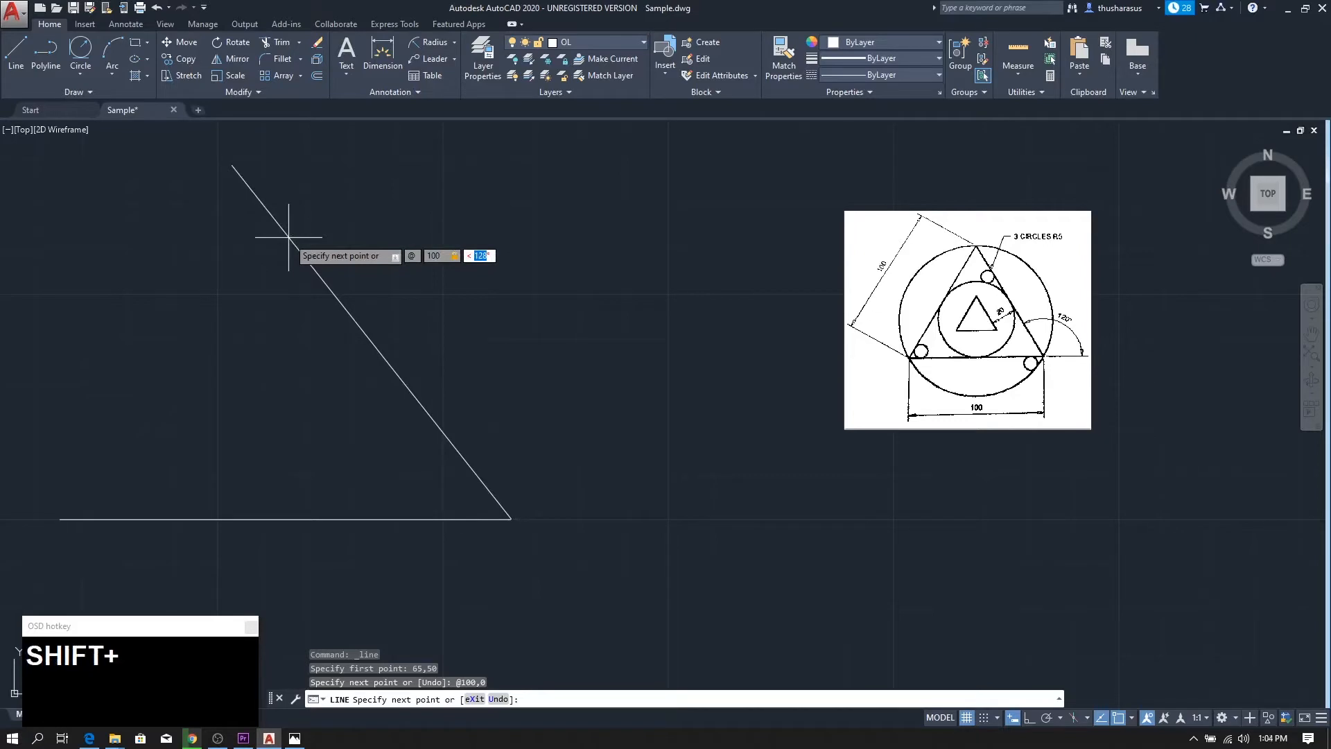
pyautogui.write('120')
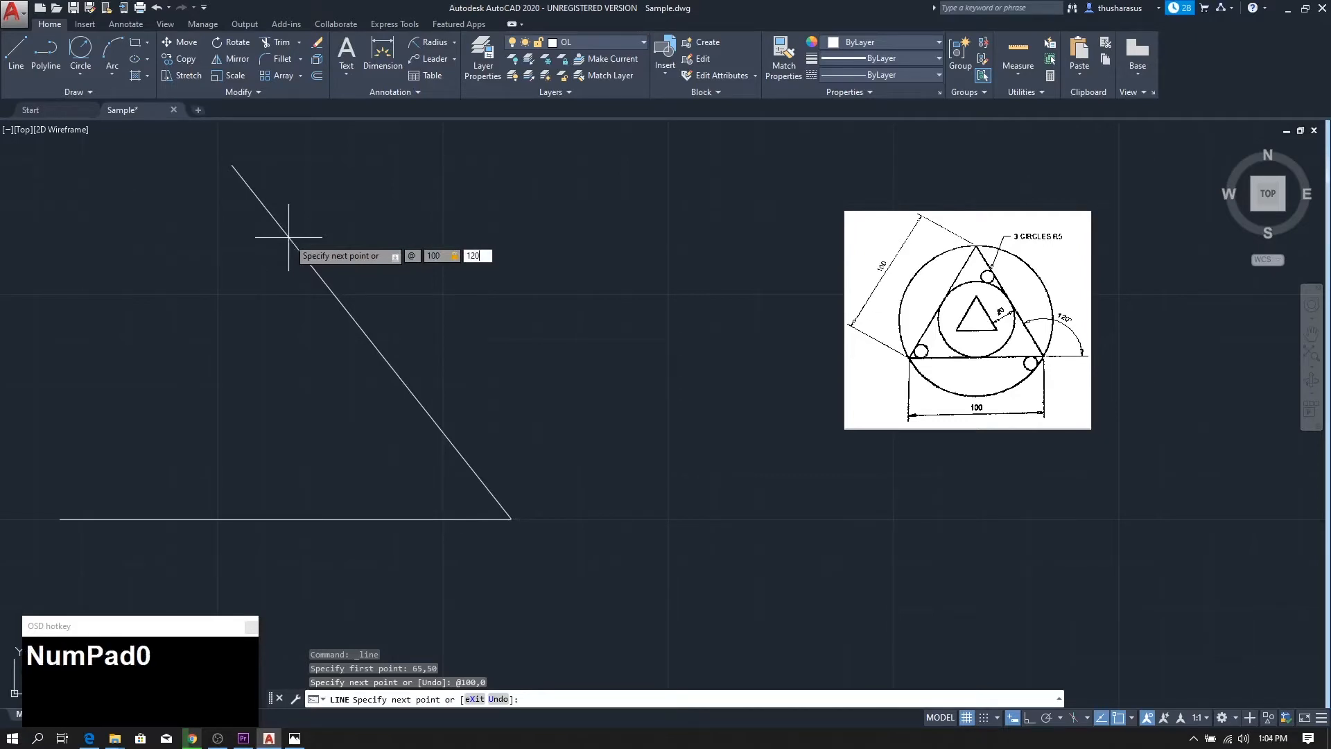
pyautogui.press('Return')
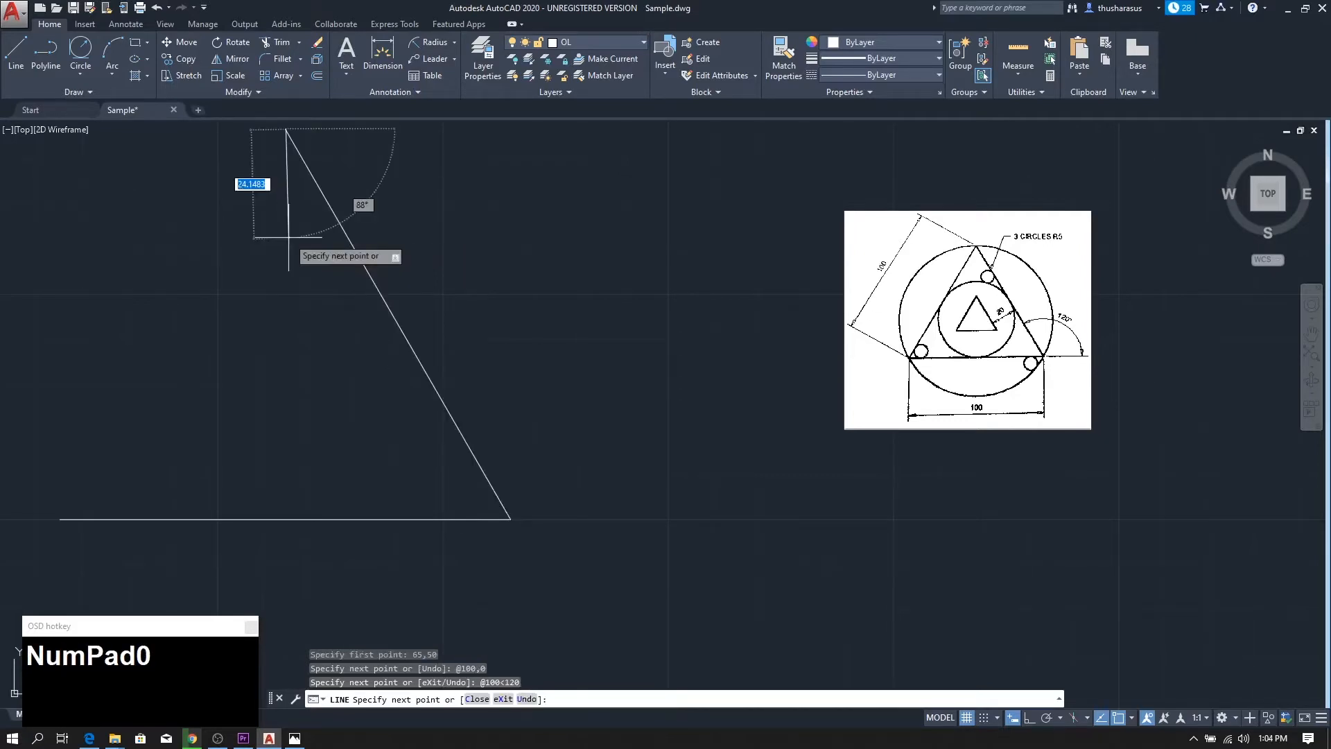
pyautogui.rightClick(191, 330)
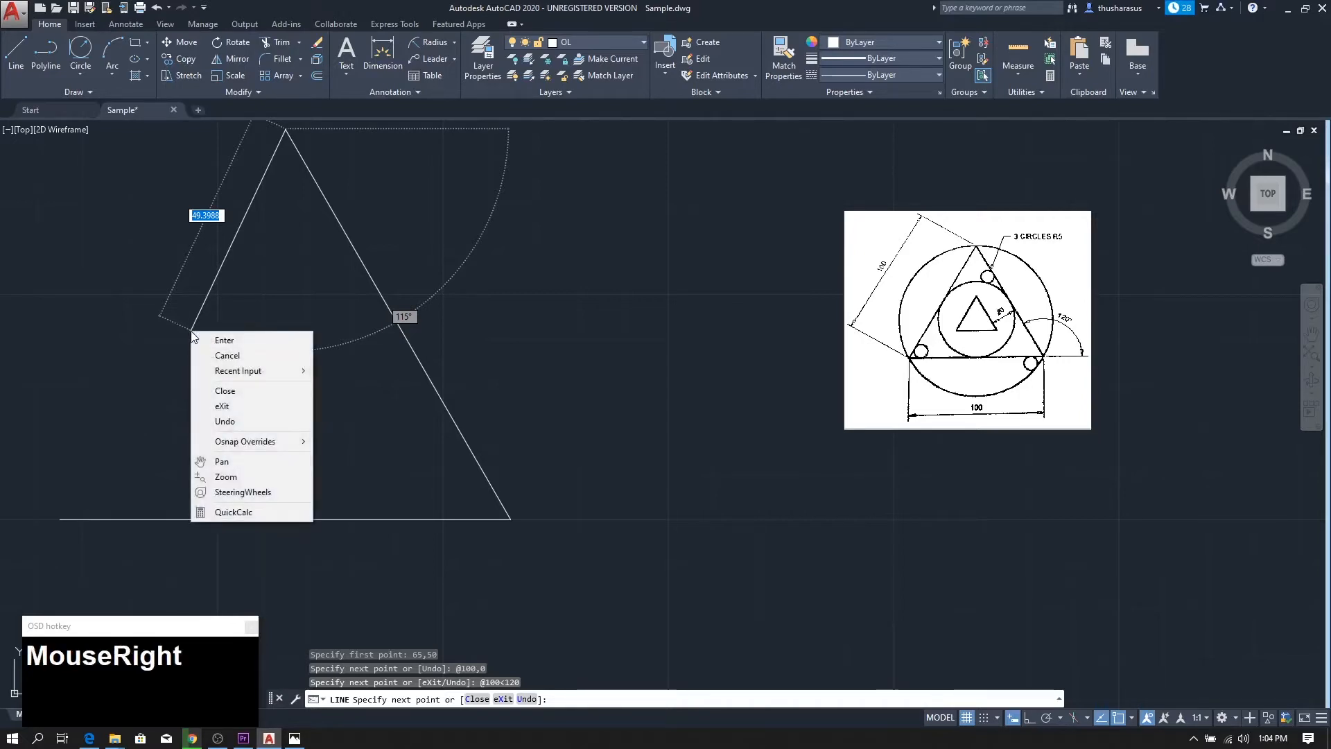
pyautogui.click(229, 392)
# Draw a 3-Point circle through the triangle's apex, lower-left and lower-right vertices.
pyautogui.moveTo(264, 437); pyautogui.dragTo(563, 427, button='middle')
pyautogui.scroll(-2, 529, 440)
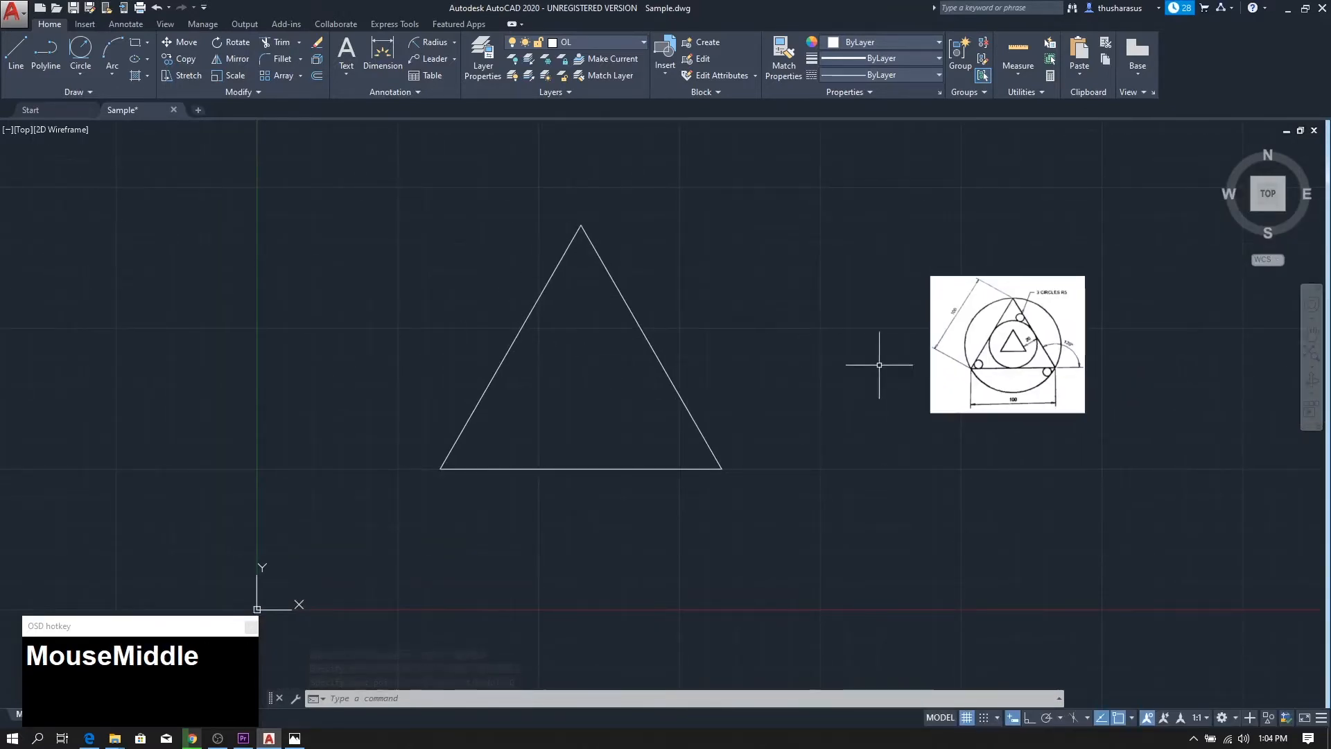
pyautogui.scroll(2, 1046, 372)
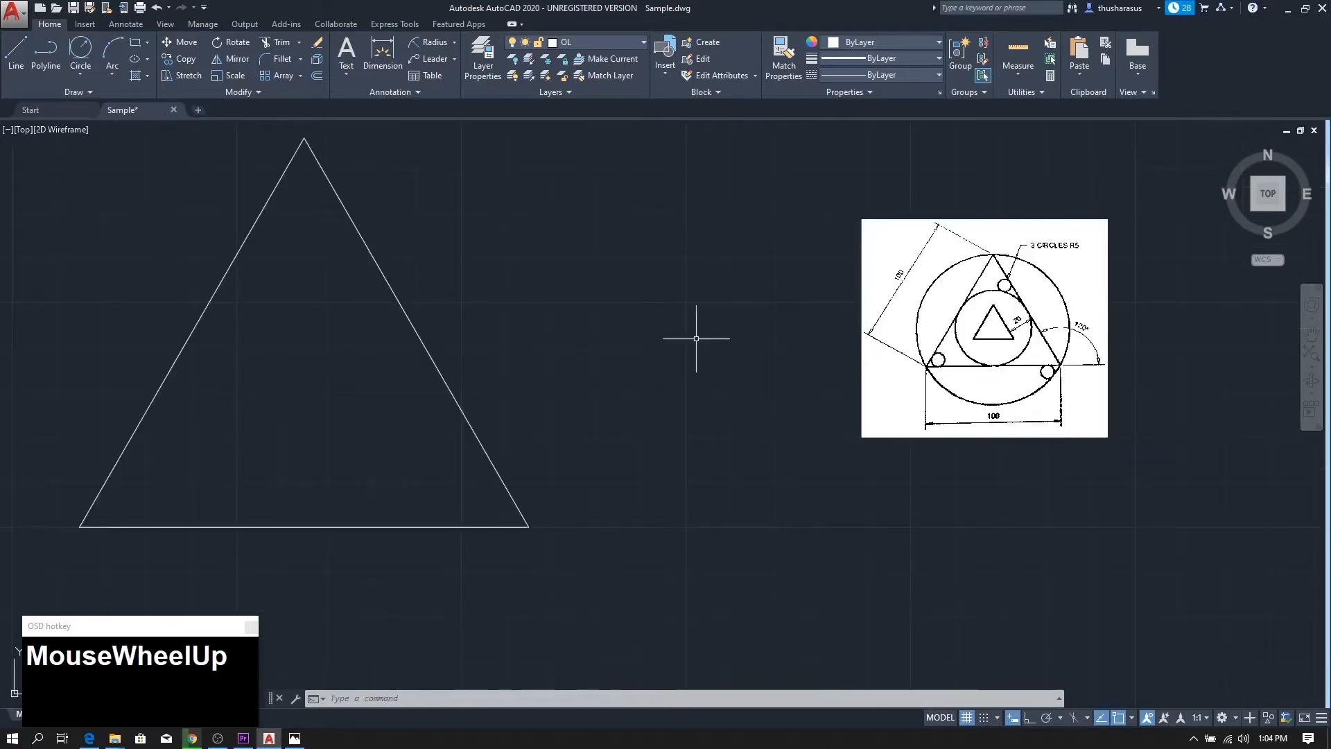
pyautogui.moveTo(306, 348); pyautogui.dragTo(589, 327, button='middle')
pyautogui.scroll(-2, 593, 326)
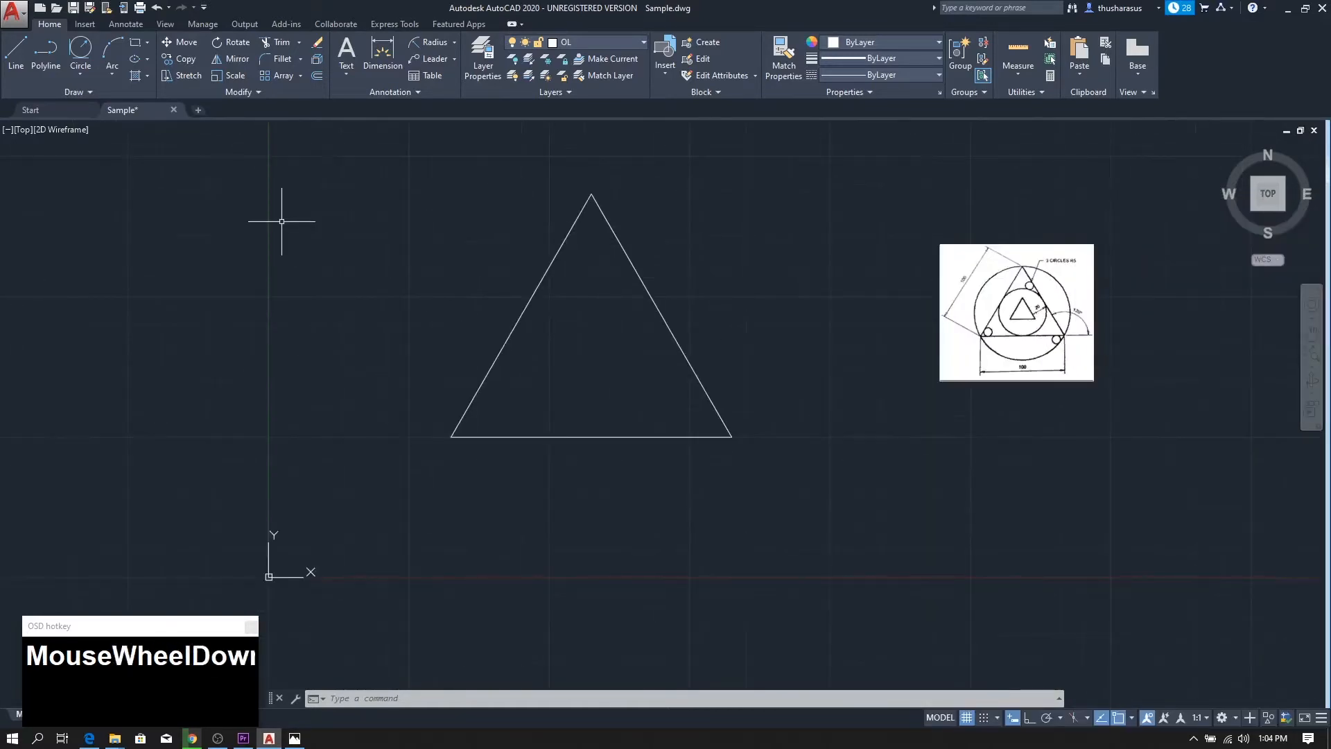
pyautogui.click(81, 74)
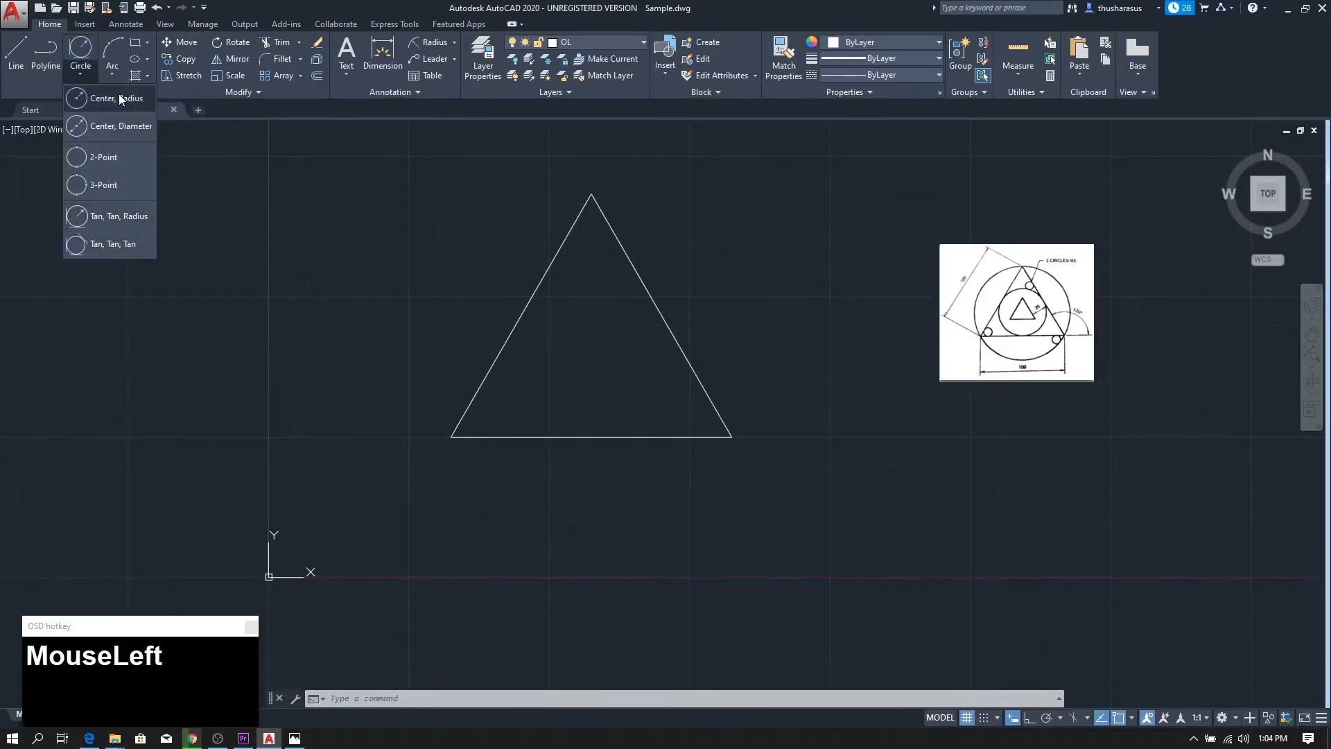
pyautogui.click(101, 189)
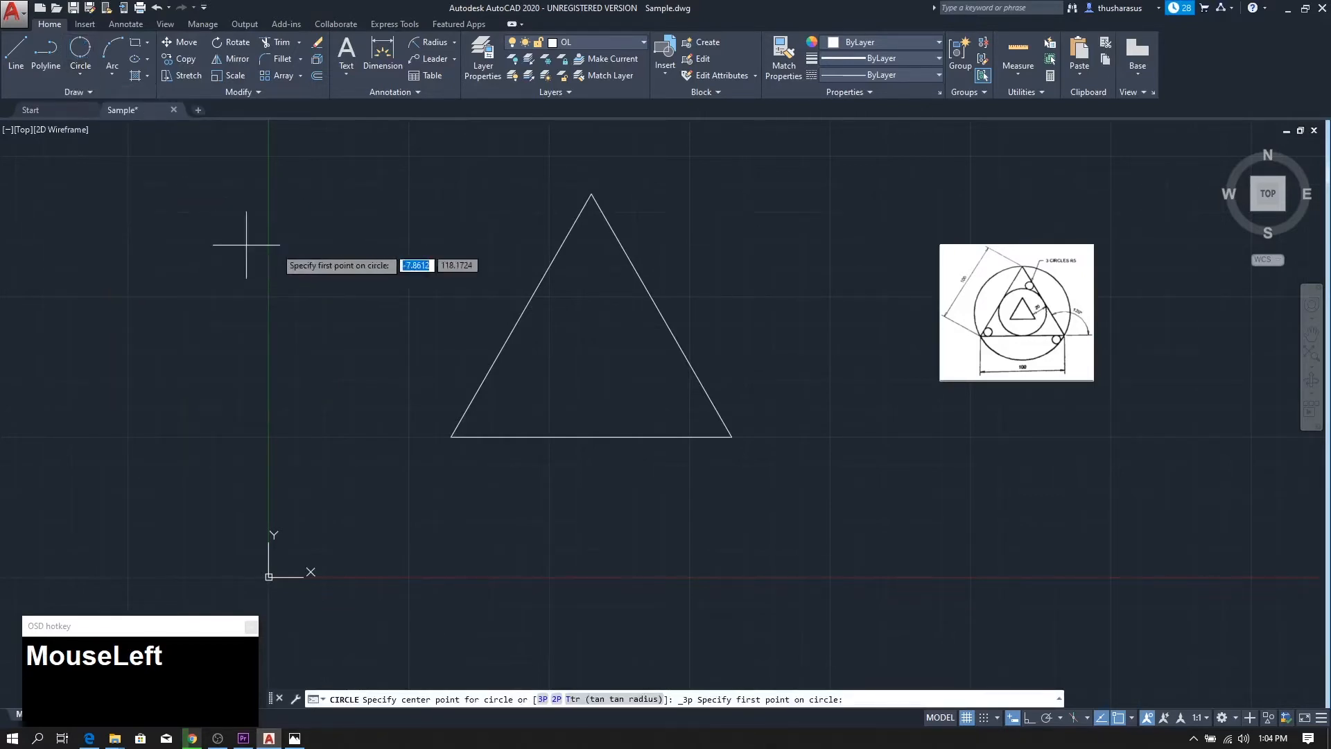
pyautogui.click(591, 195)
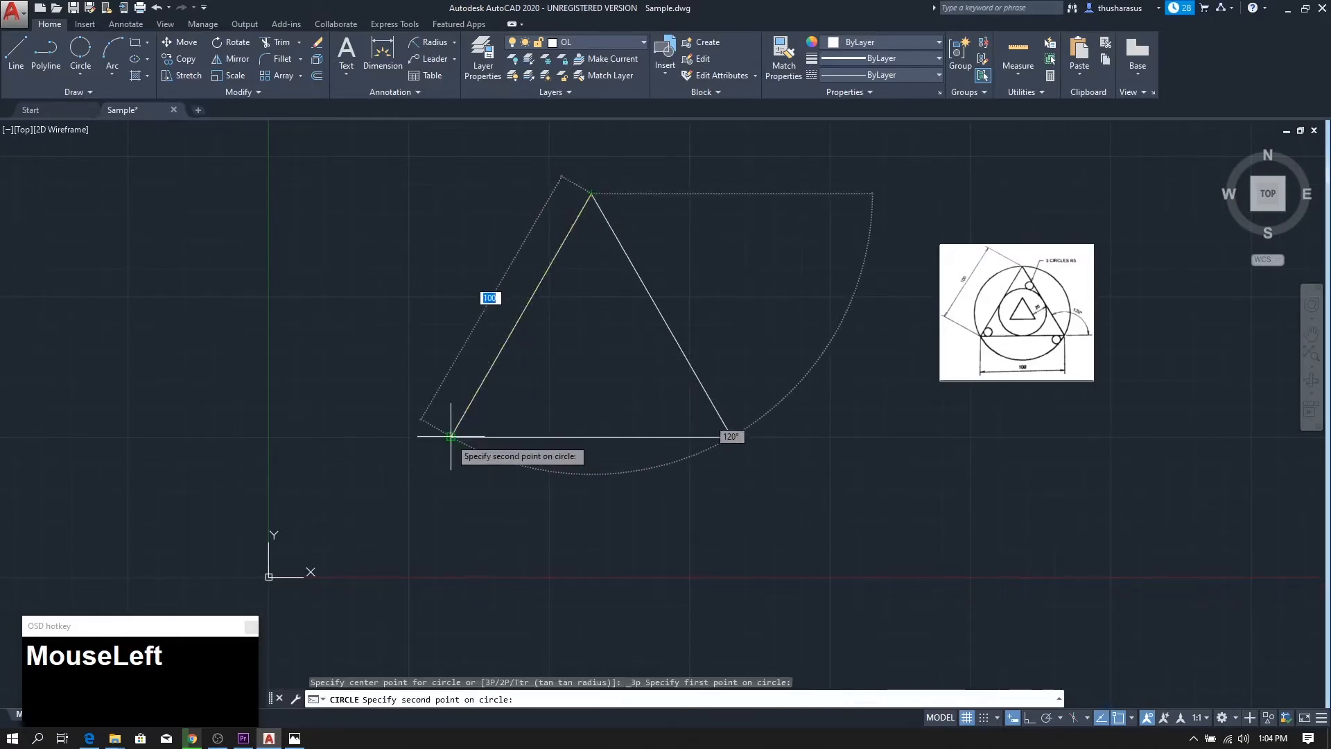
pyautogui.click(451, 437)
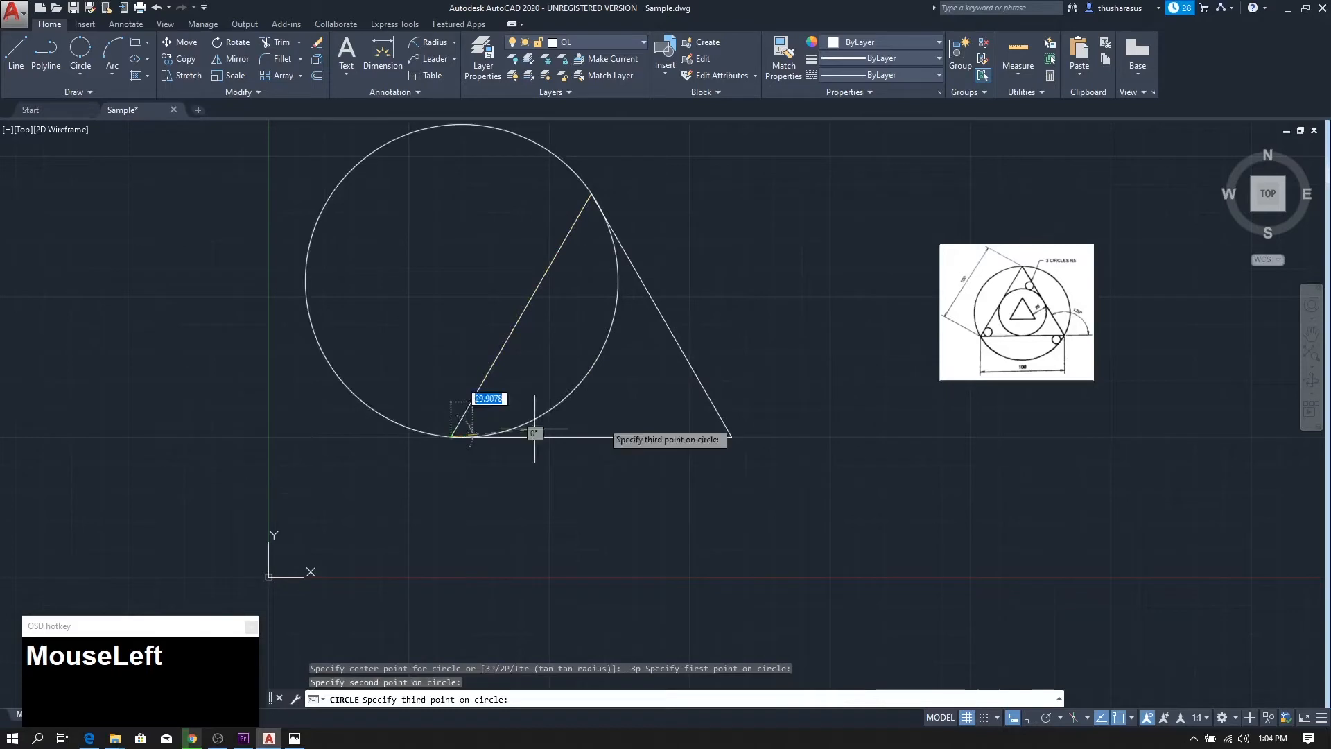
pyautogui.click(732, 437)
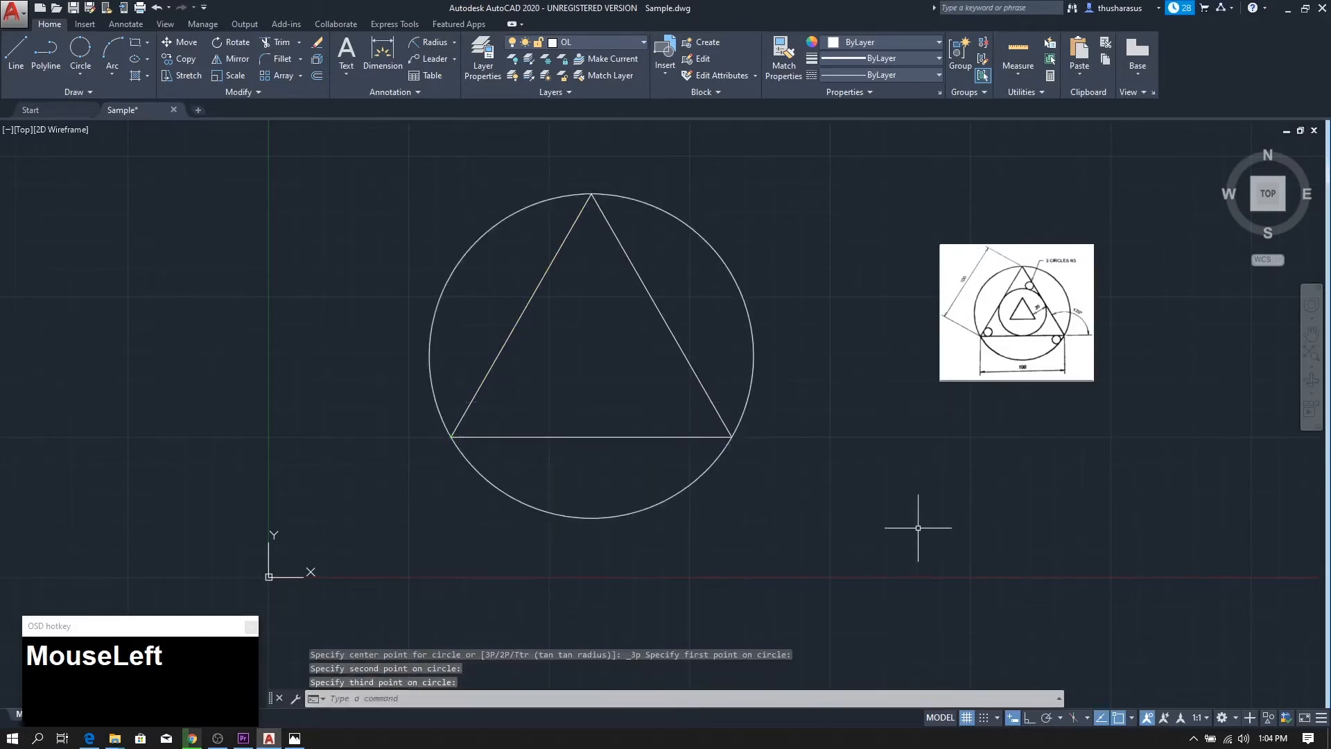
# Draw a Tan, Tan, Tan circle inside the triangle, tangent to its left side, base and right side.
pyautogui.scroll(2, 1029, 368)
pyautogui.moveTo(1029, 367); pyautogui.dragTo(999, 411, button='middle')
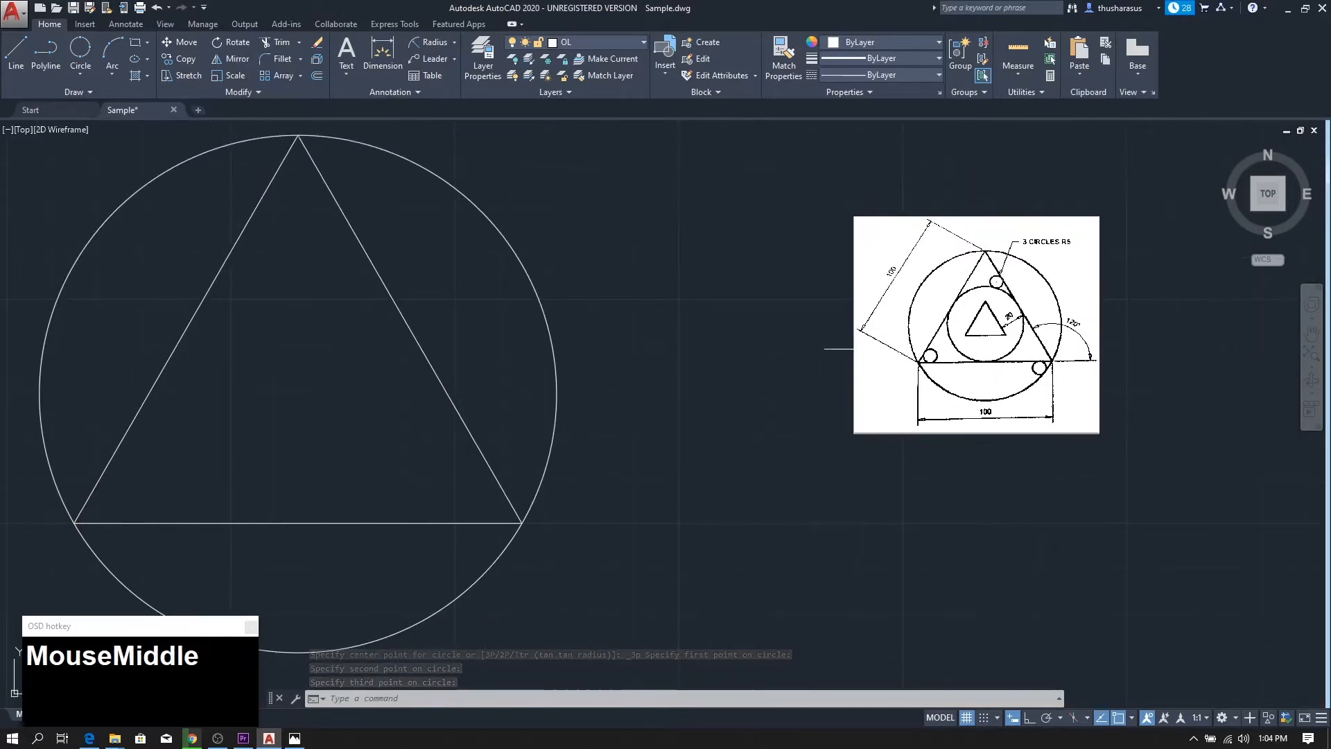
pyautogui.scroll(-2, 822, 347)
pyautogui.moveTo(679, 373); pyautogui.dragTo(762, 378, button='middle')
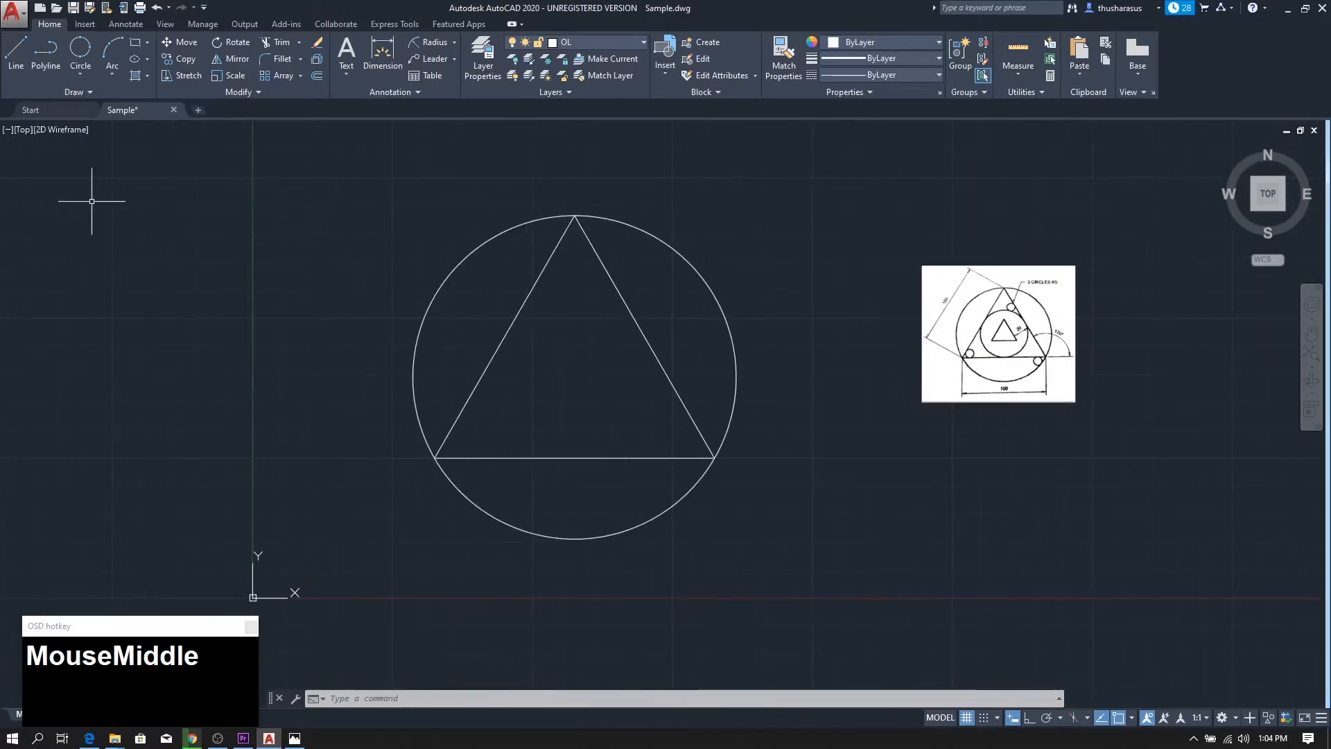
pyautogui.click(74, 78)
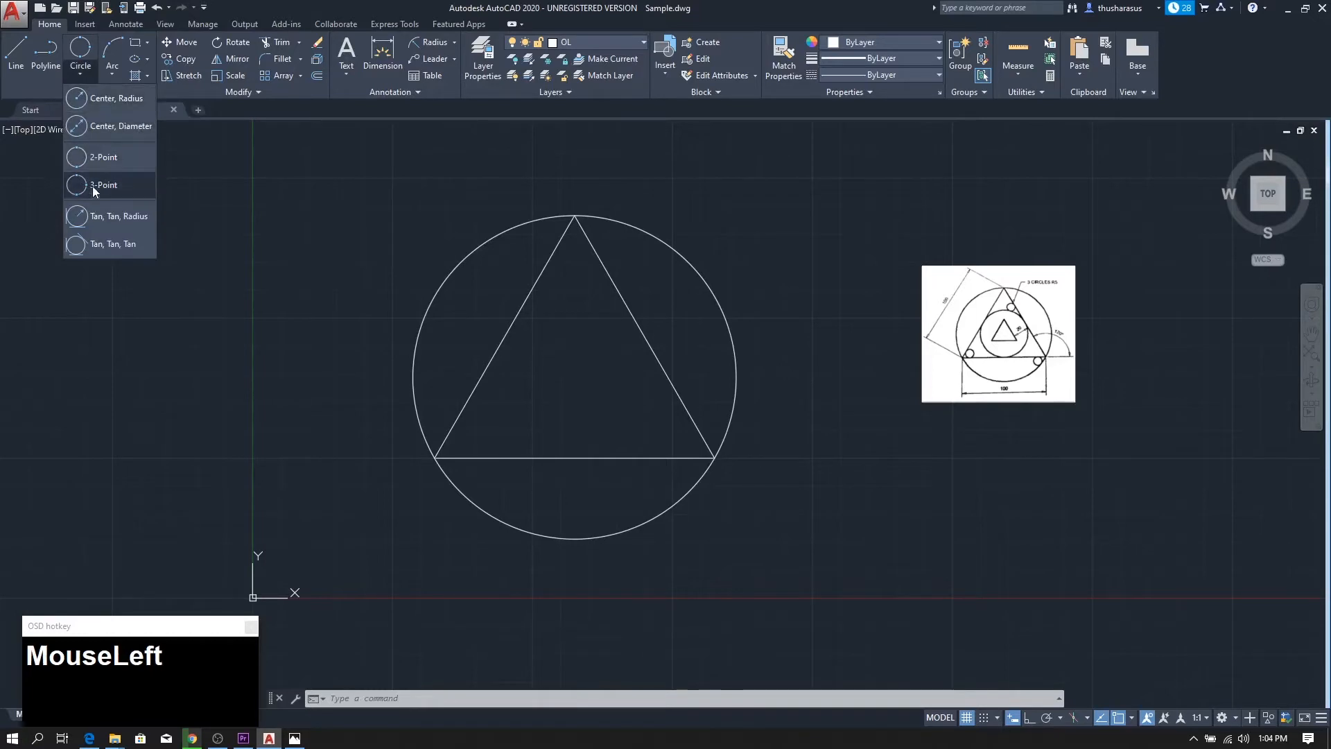
pyautogui.click(104, 244)
pyautogui.click(502, 343)
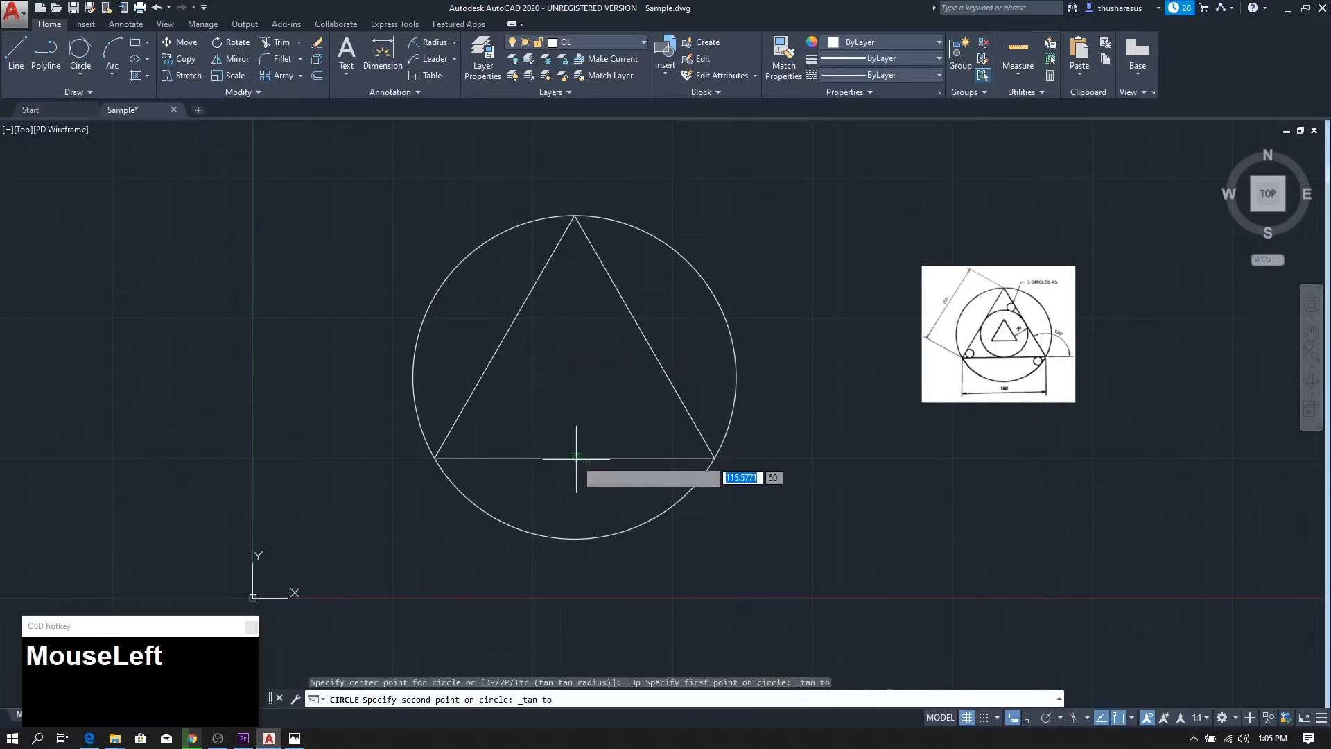
pyautogui.click(576, 458)
pyautogui.click(648, 341)
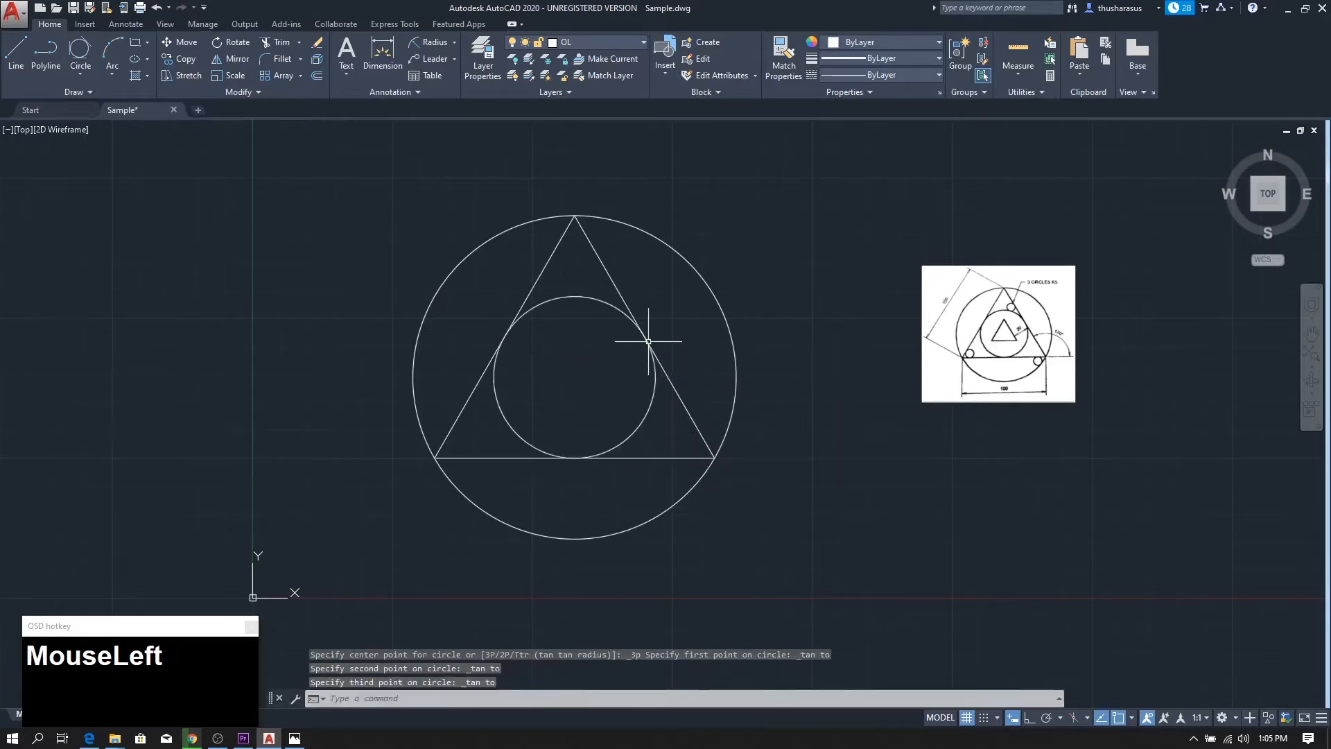
pyautogui.scroll(2, 589, 409)
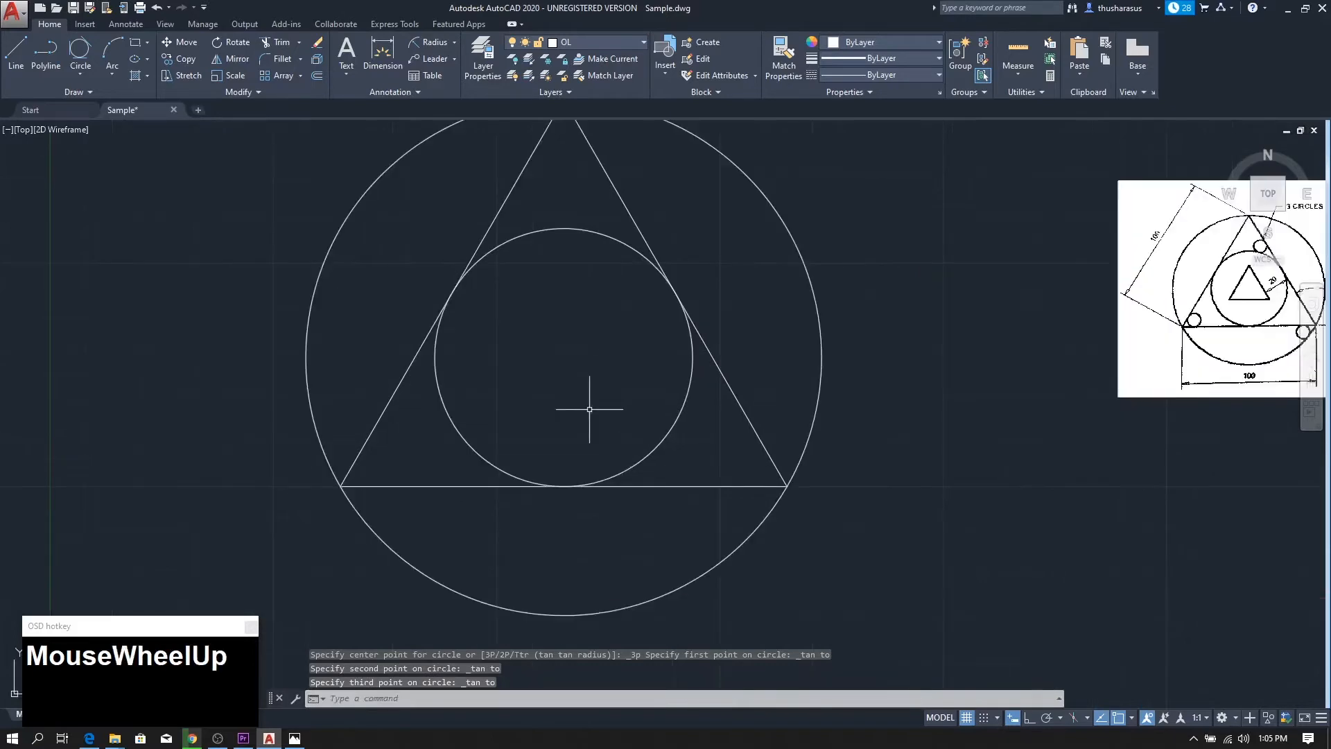
pyautogui.scroll(-2, 590, 409)
pyautogui.moveTo(574, 416)
pyautogui.mouseDown(button='middle')
pyautogui.moveTo(645, 414)
pyautogui.moveTo(626, 419)
pyautogui.mouseUp(button='middle')
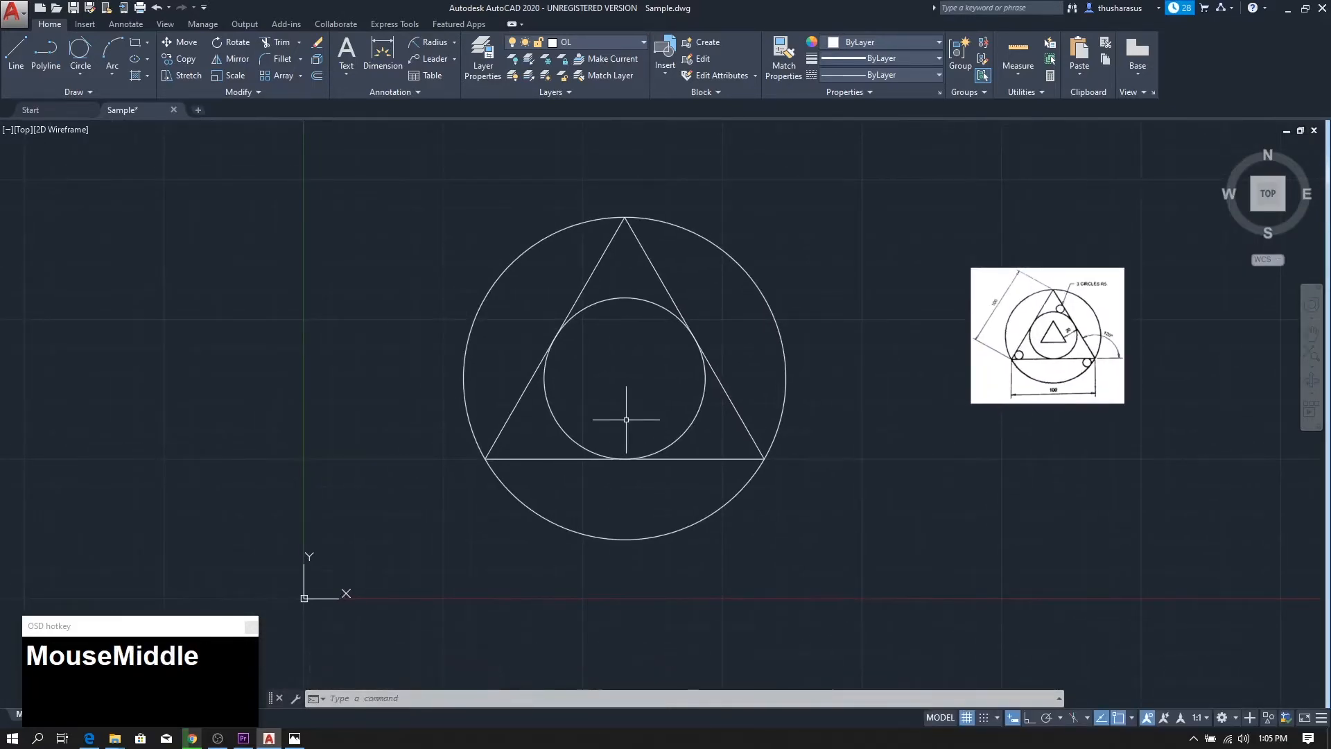
pyautogui.scroll(2, 626, 419)
pyautogui.scroll(-2, 626, 420)
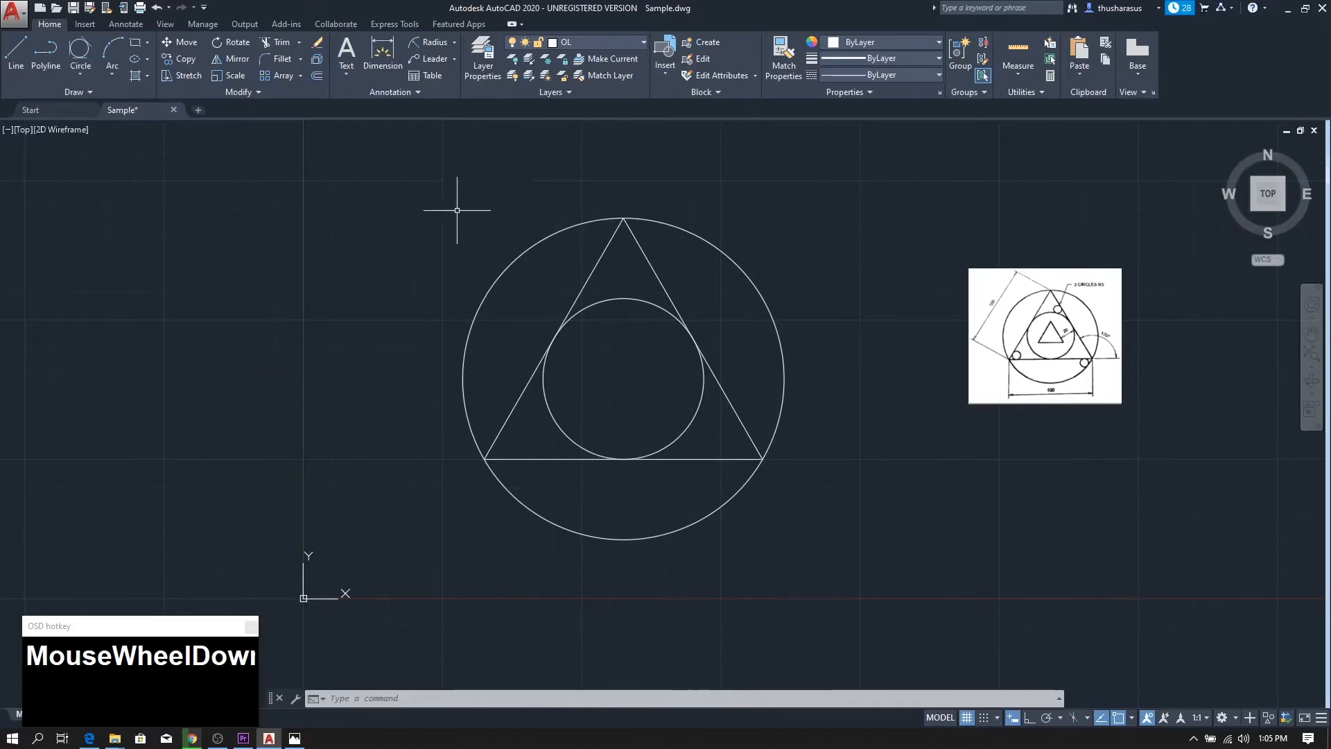
# Offset the large triangle's right side inward by a distance of 20.
pyautogui.click(318, 77)
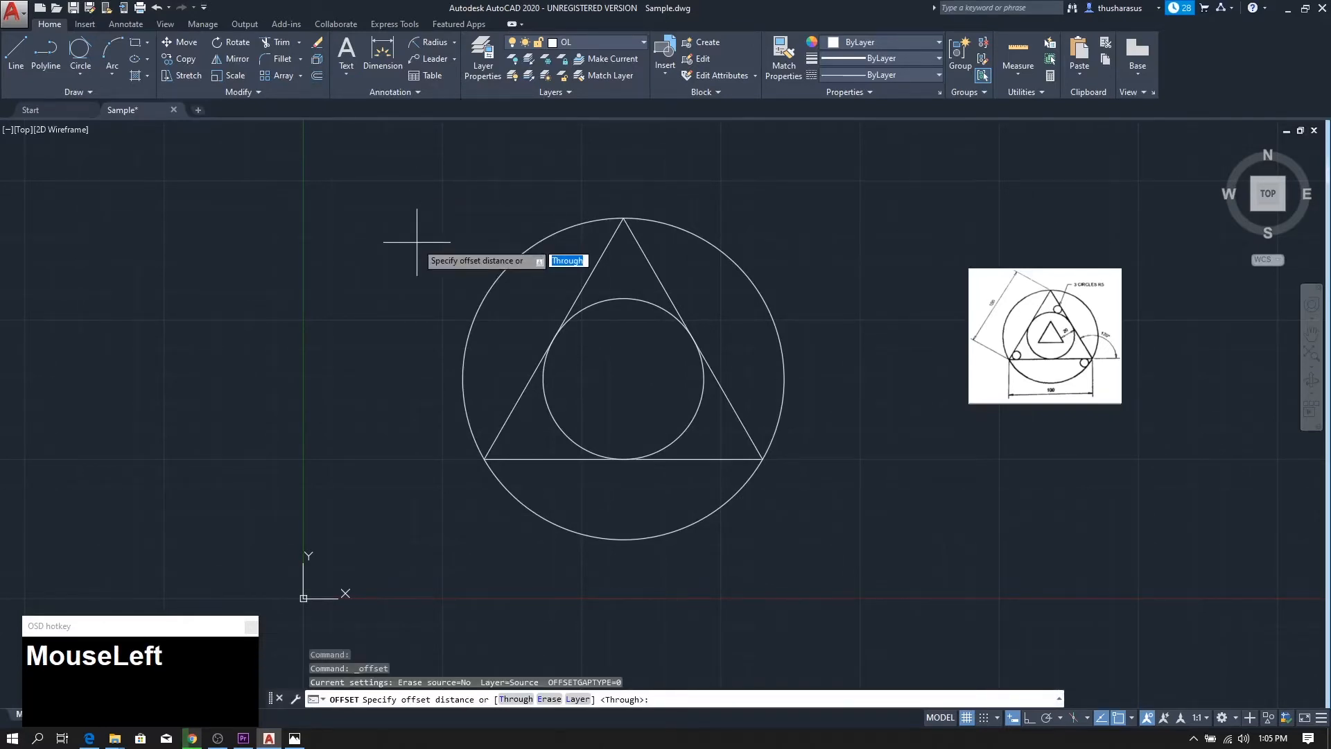
pyautogui.scroll(5, 1063, 340)
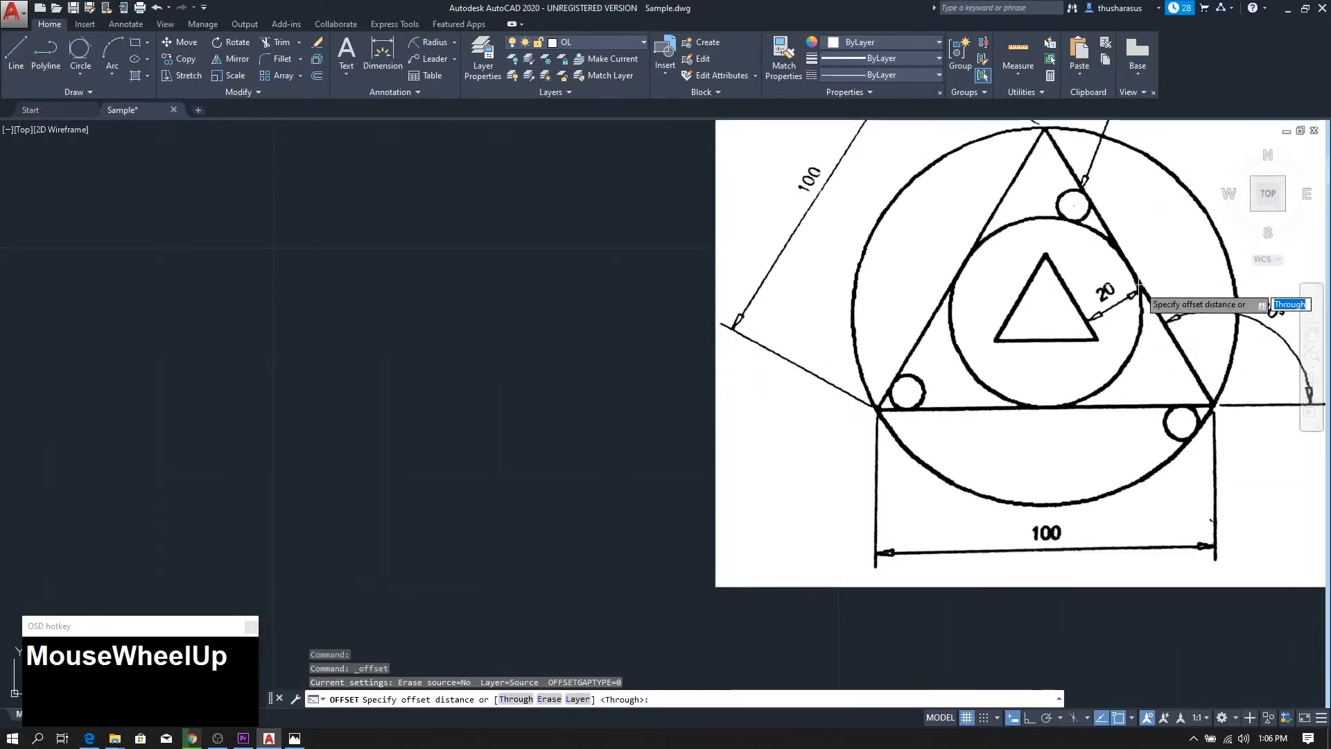
pyautogui.scroll(-4, 908, 336)
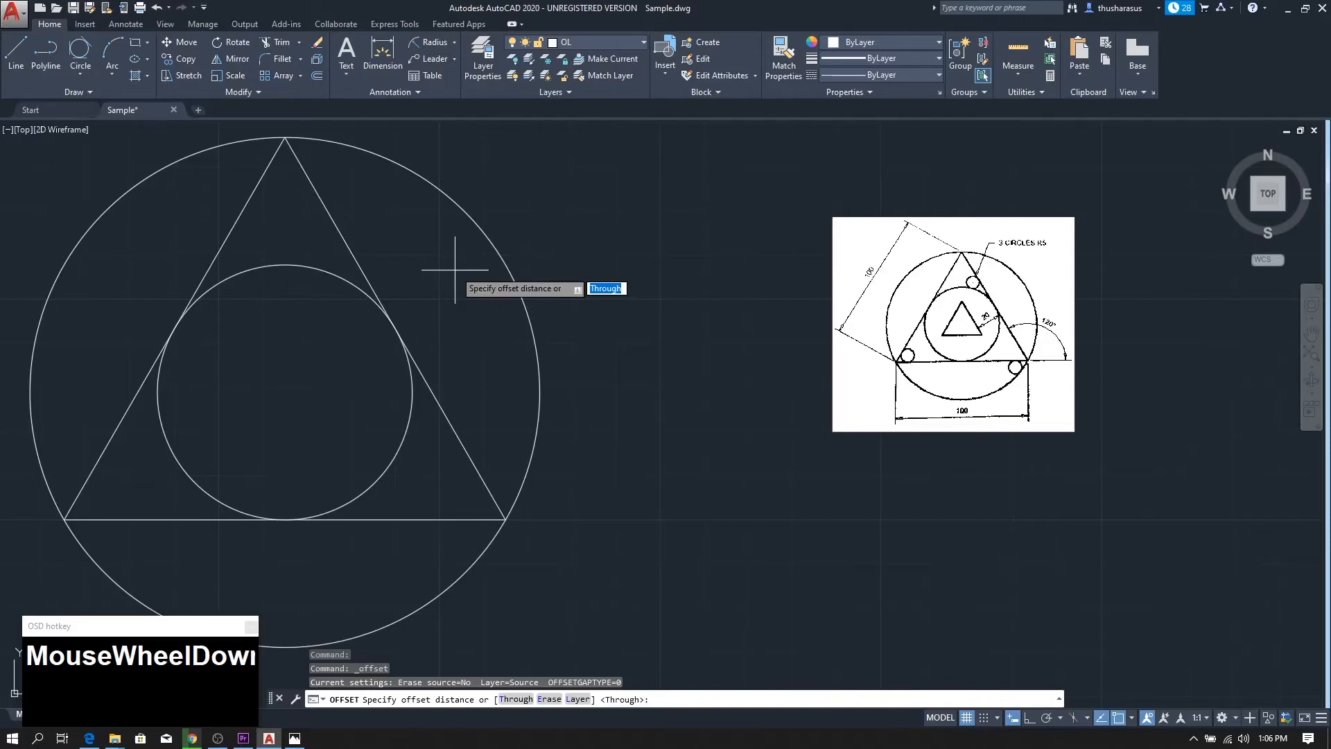
pyautogui.write('20')
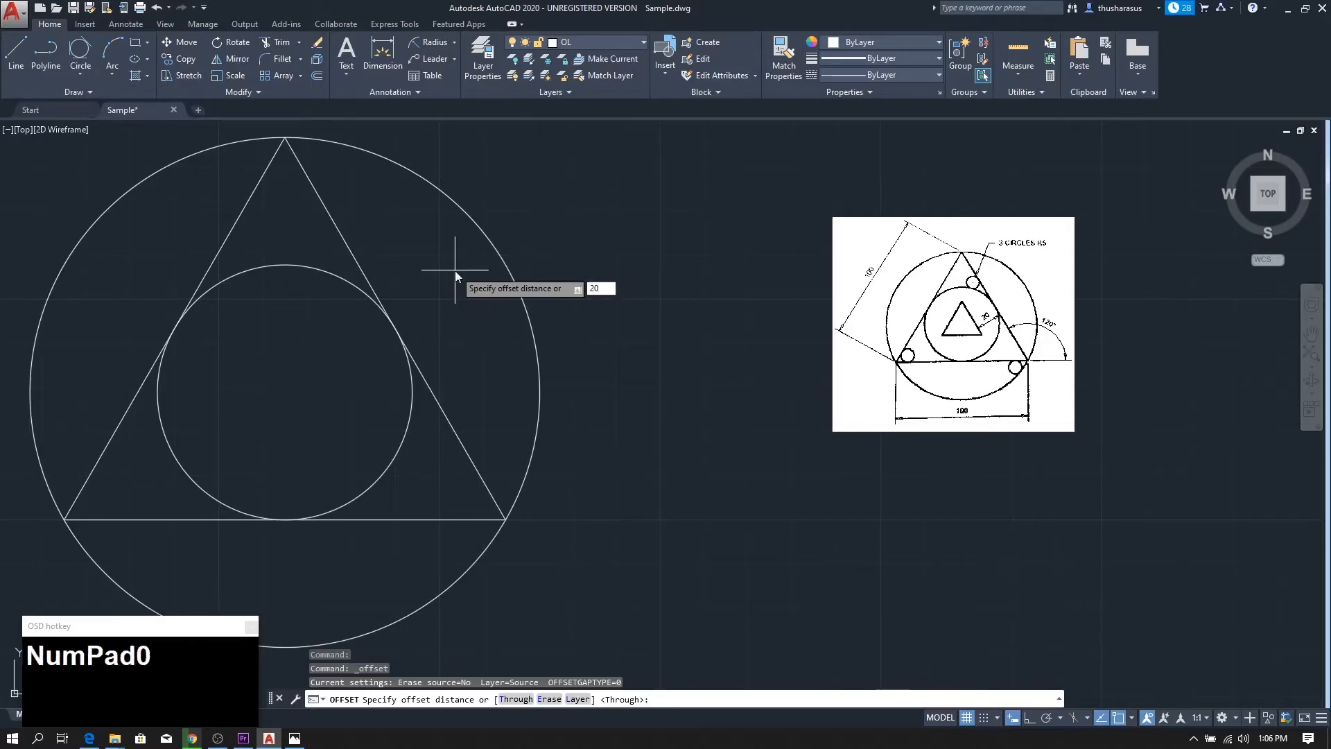
pyautogui.press('Return')
pyautogui.middleClick(454, 297)
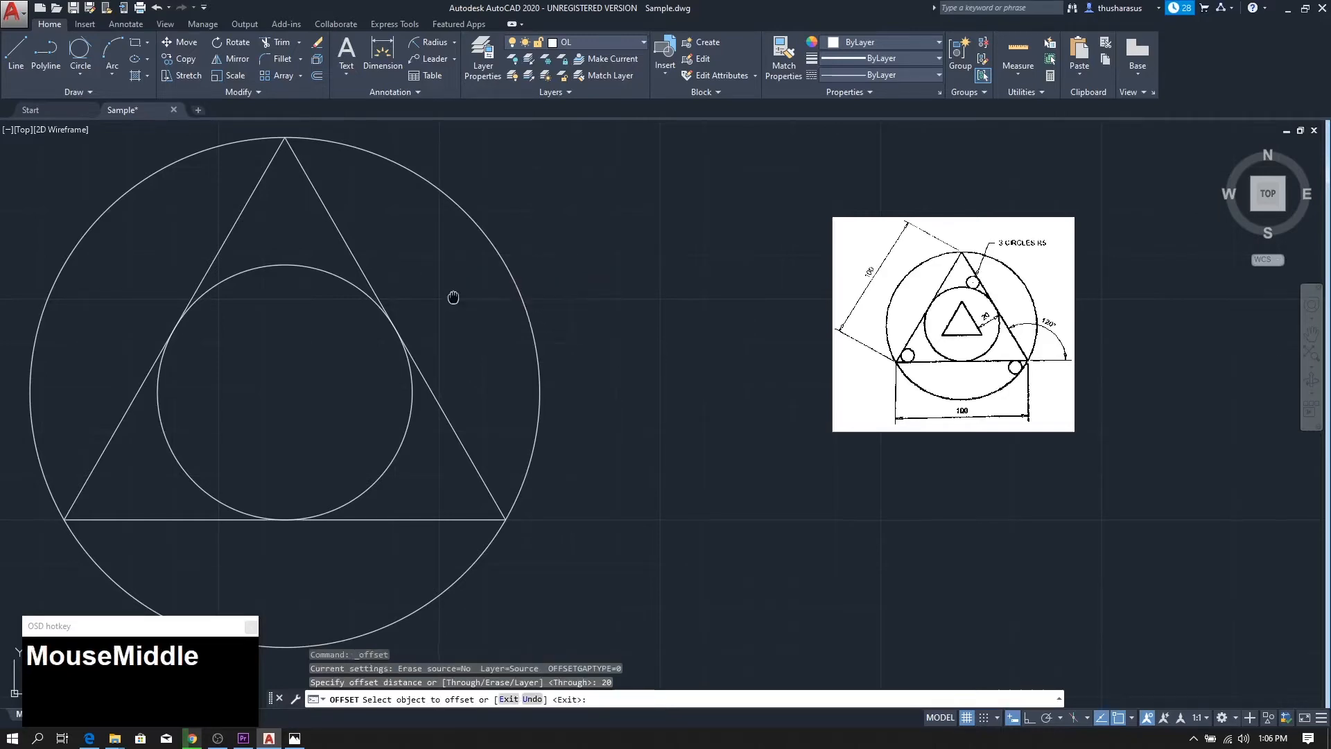
pyautogui.moveTo(453, 297); pyautogui.dragTo(690, 299, button='middle')
pyautogui.scroll(-2, 677, 308)
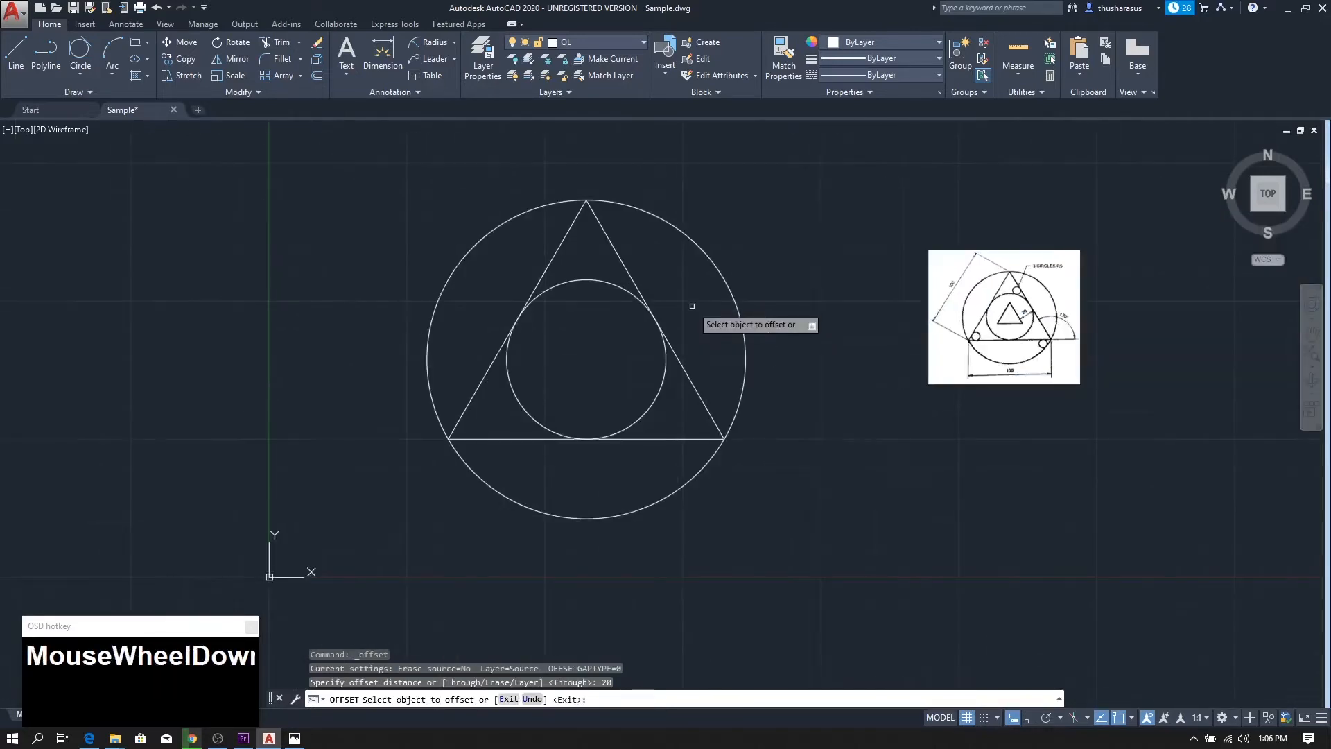
pyautogui.click(621, 256)
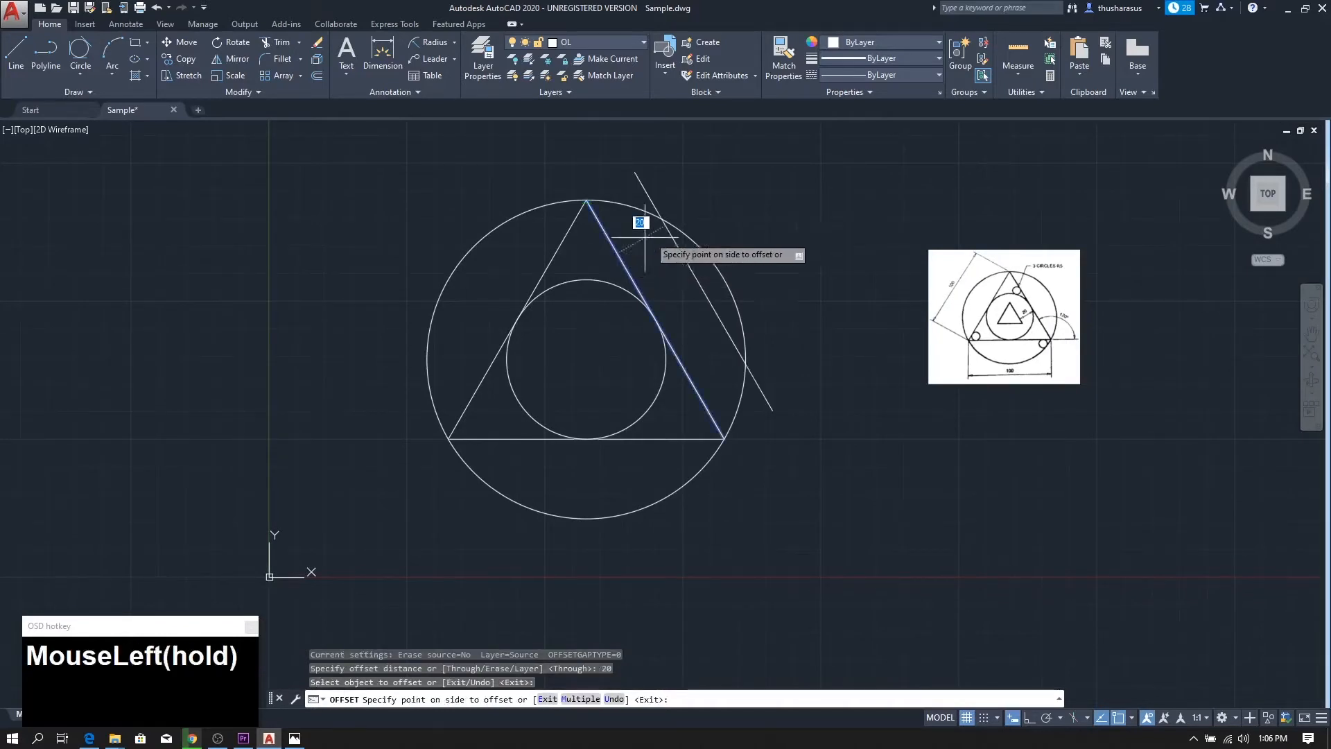
pyautogui.click(599, 345)
# Offset the large triangle's left side and base inward at the same distance of 20.
pyautogui.click(540, 282)
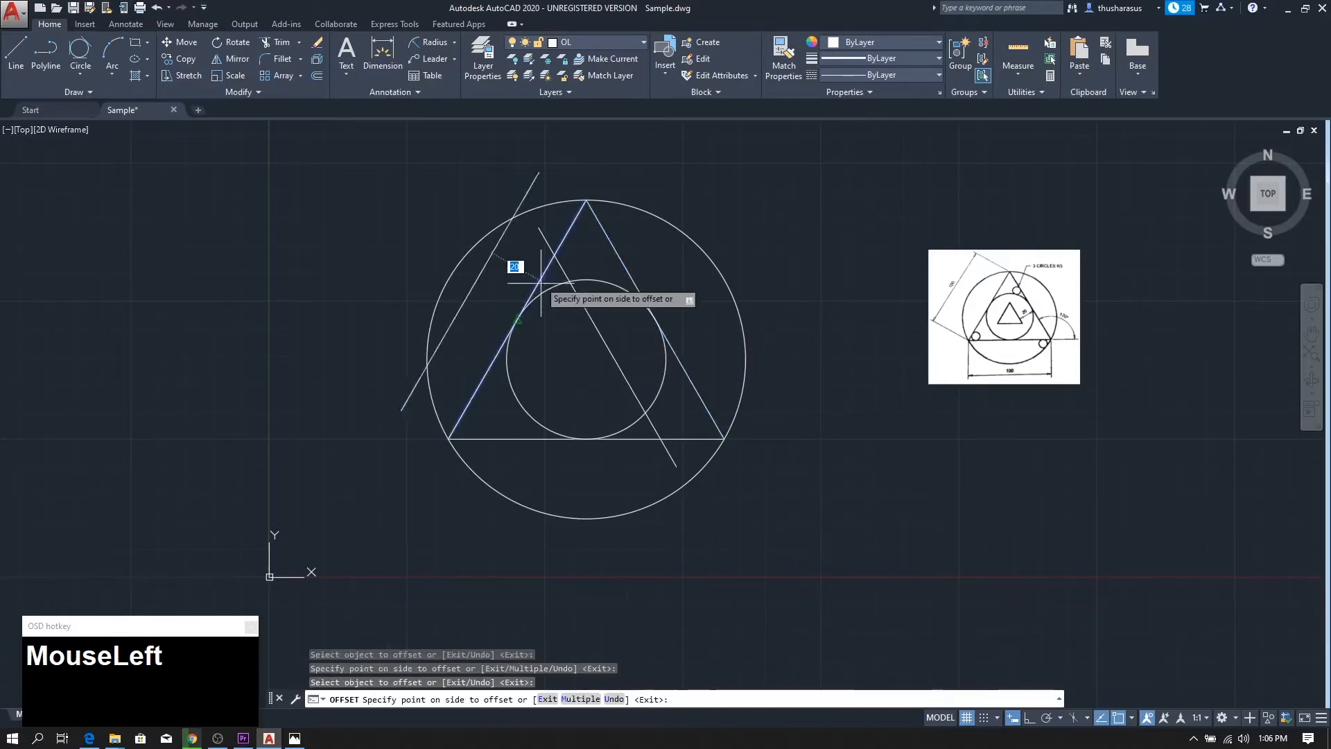
pyautogui.click(552, 420)
pyautogui.click(544, 438)
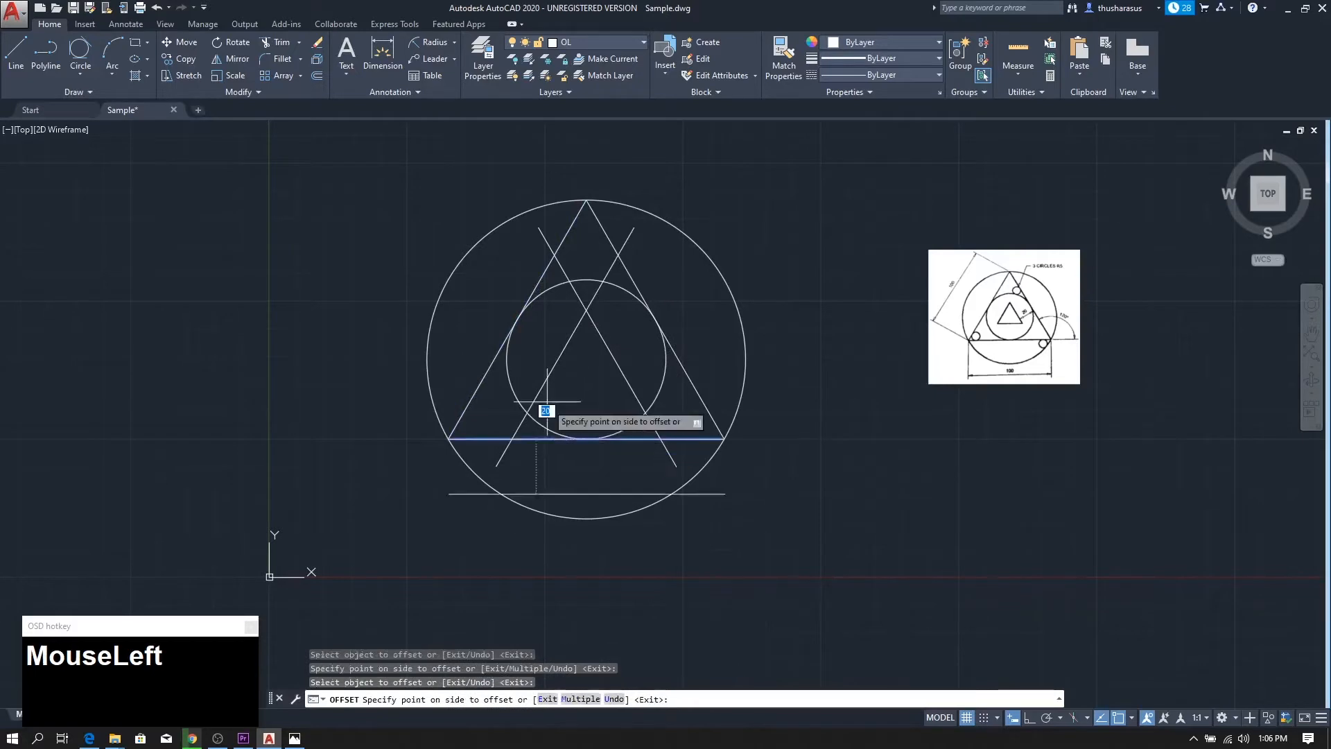
pyautogui.click(564, 388)
# Using all objects as cutting edges, trim the two slanted offset lines between the large triangle's sides and the inner triangle's apex.
pyautogui.scroll(1, 593, 408)
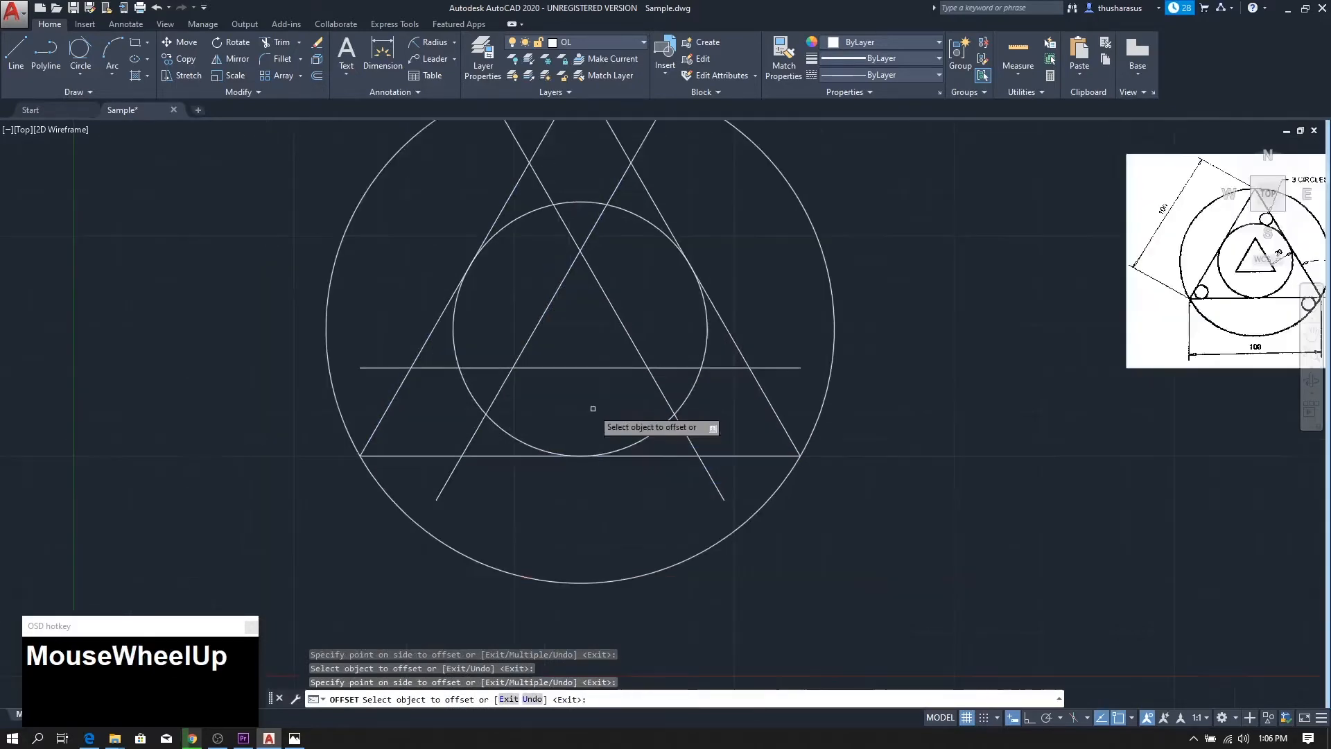
pyautogui.scroll(-1, 593, 409)
pyautogui.moveTo(594, 411)
pyautogui.mouseDown(button='middle')
pyautogui.moveTo(654, 429)
pyautogui.moveTo(695, 473)
pyautogui.mouseUp(button='middle')
pyautogui.scroll(3, 653, 430)
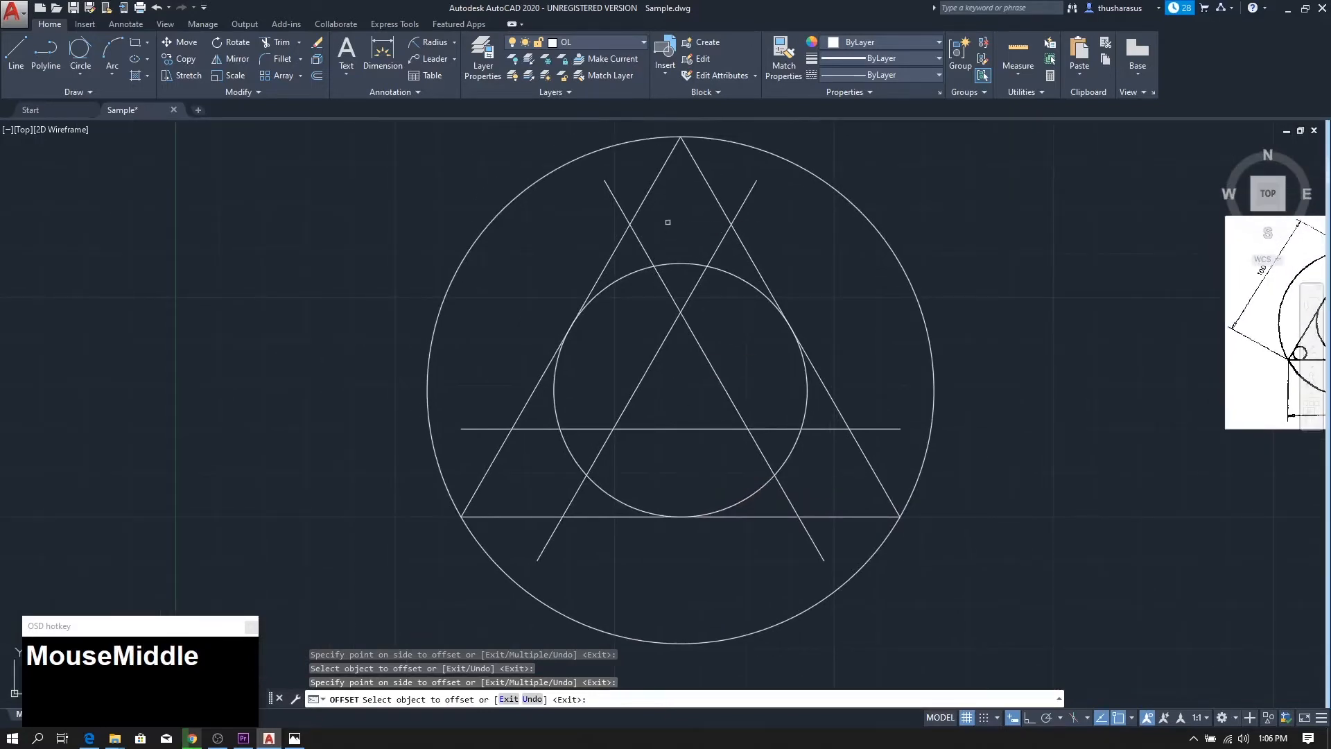
pyautogui.click(269, 45)
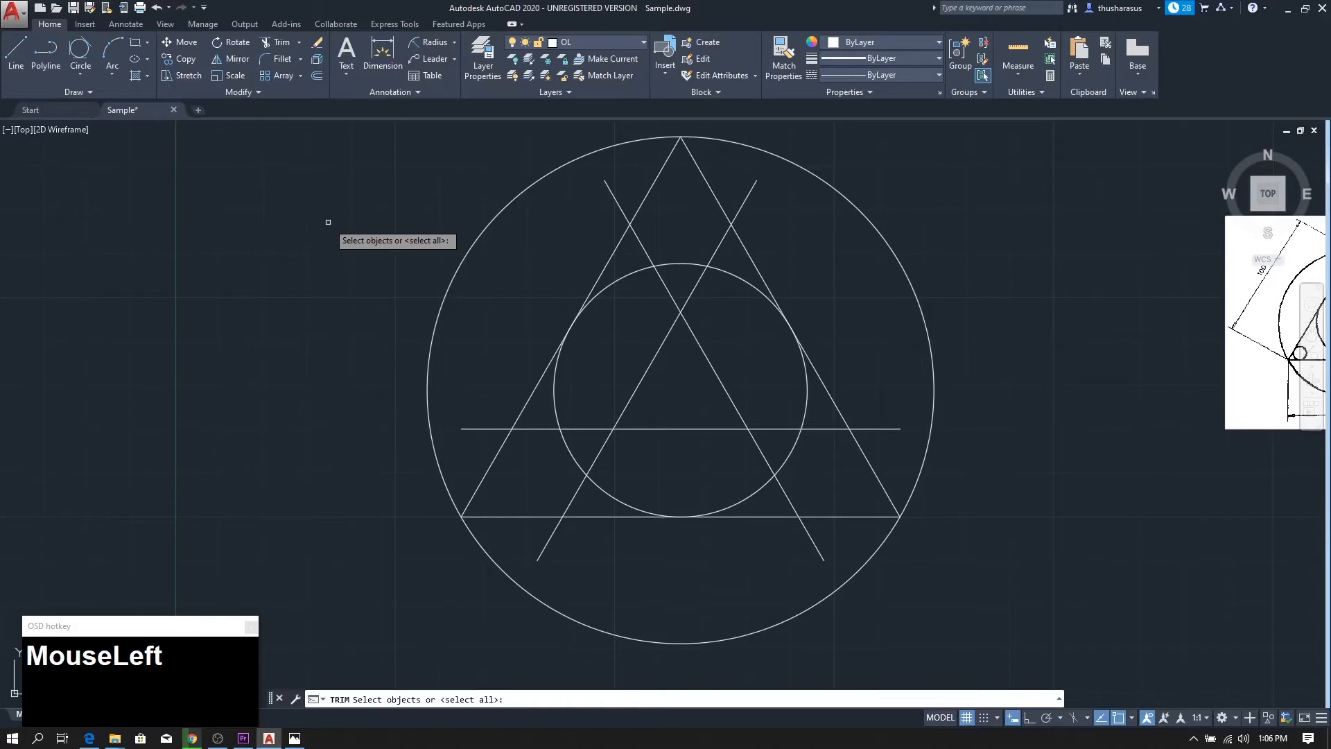
pyautogui.press('Return')
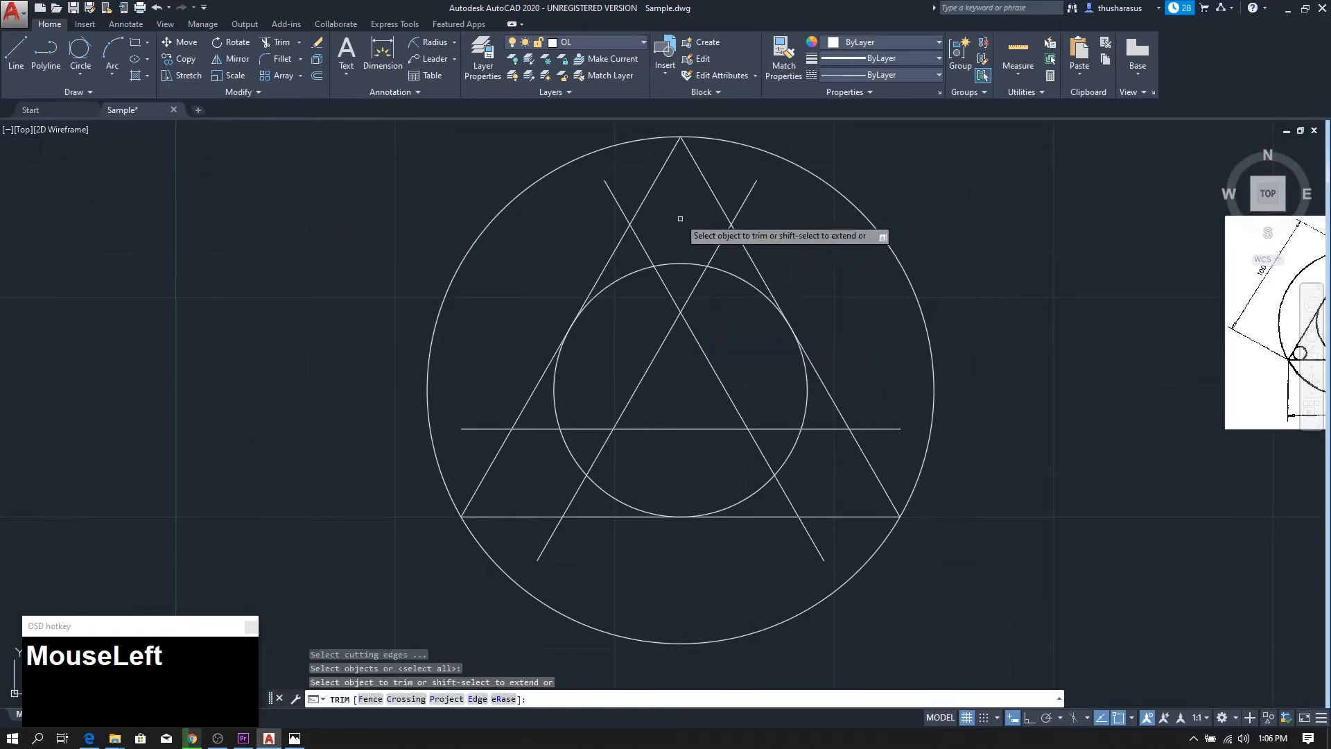
pyautogui.click(639, 239)
pyautogui.click(720, 242)
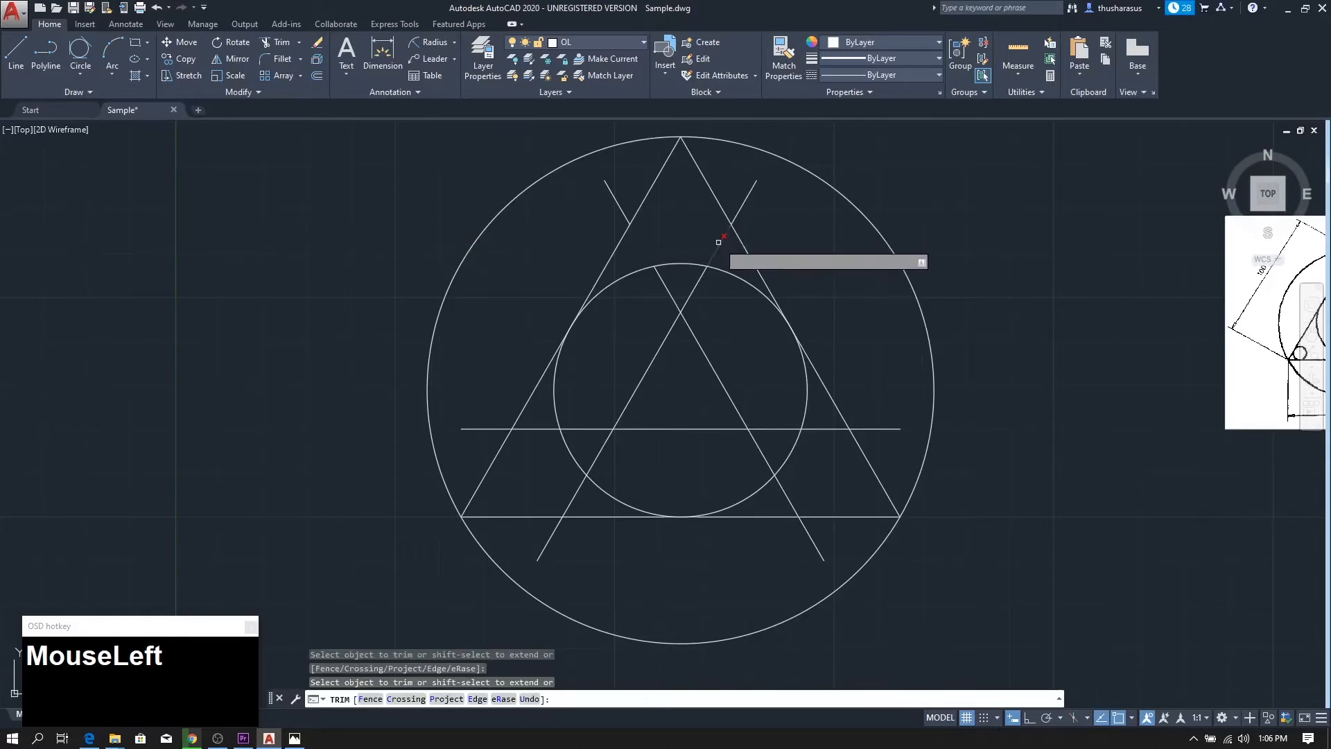
pyautogui.click(661, 280)
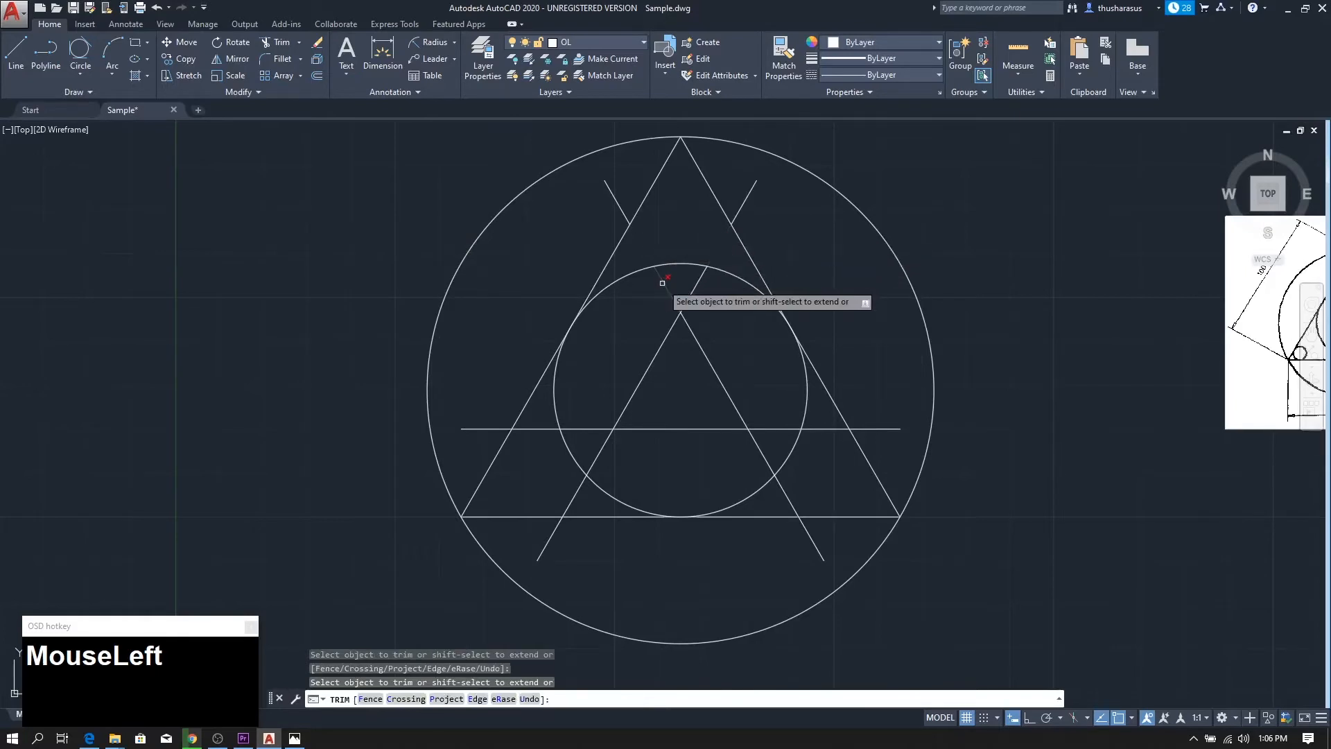
pyautogui.click(698, 285)
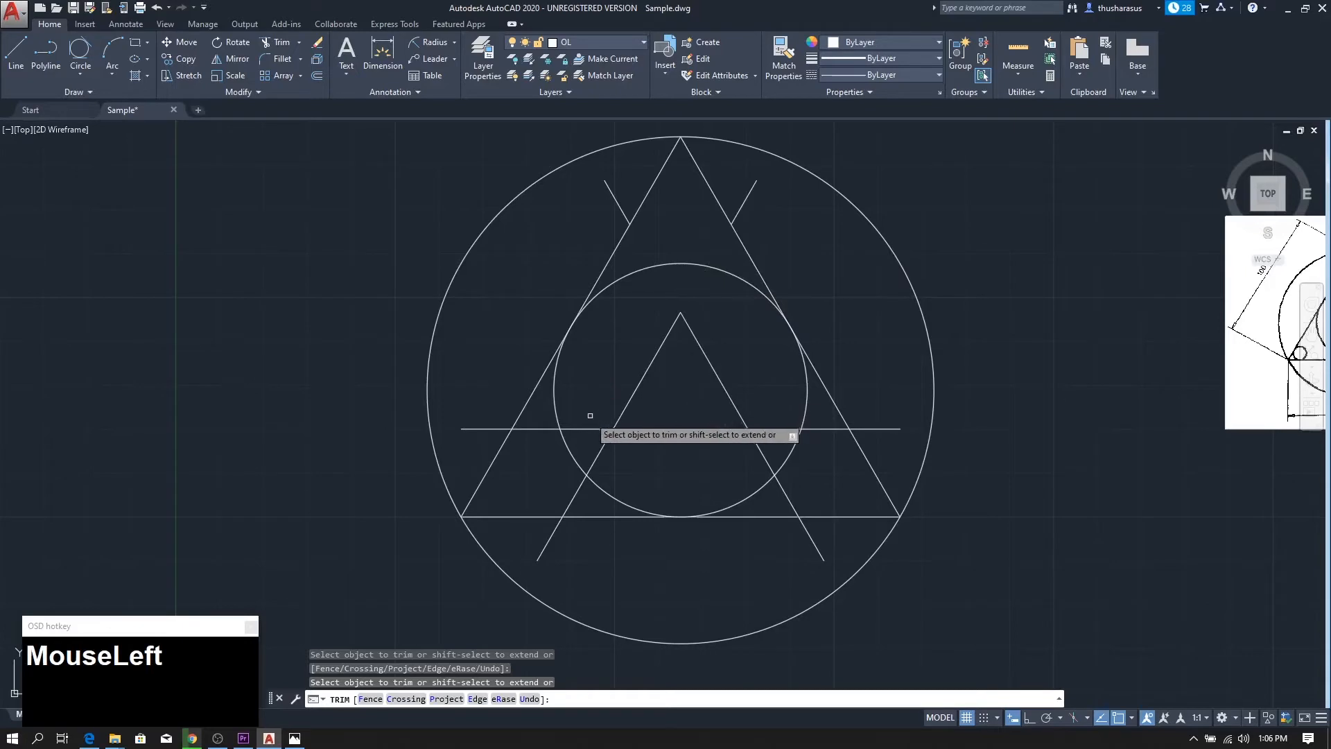
# Trim the offset lines between the inner triangle's two base corners and the inscribed circle.
pyautogui.click(590, 429)
pyautogui.click(602, 443)
pyautogui.click(757, 444)
pyautogui.click(771, 425)
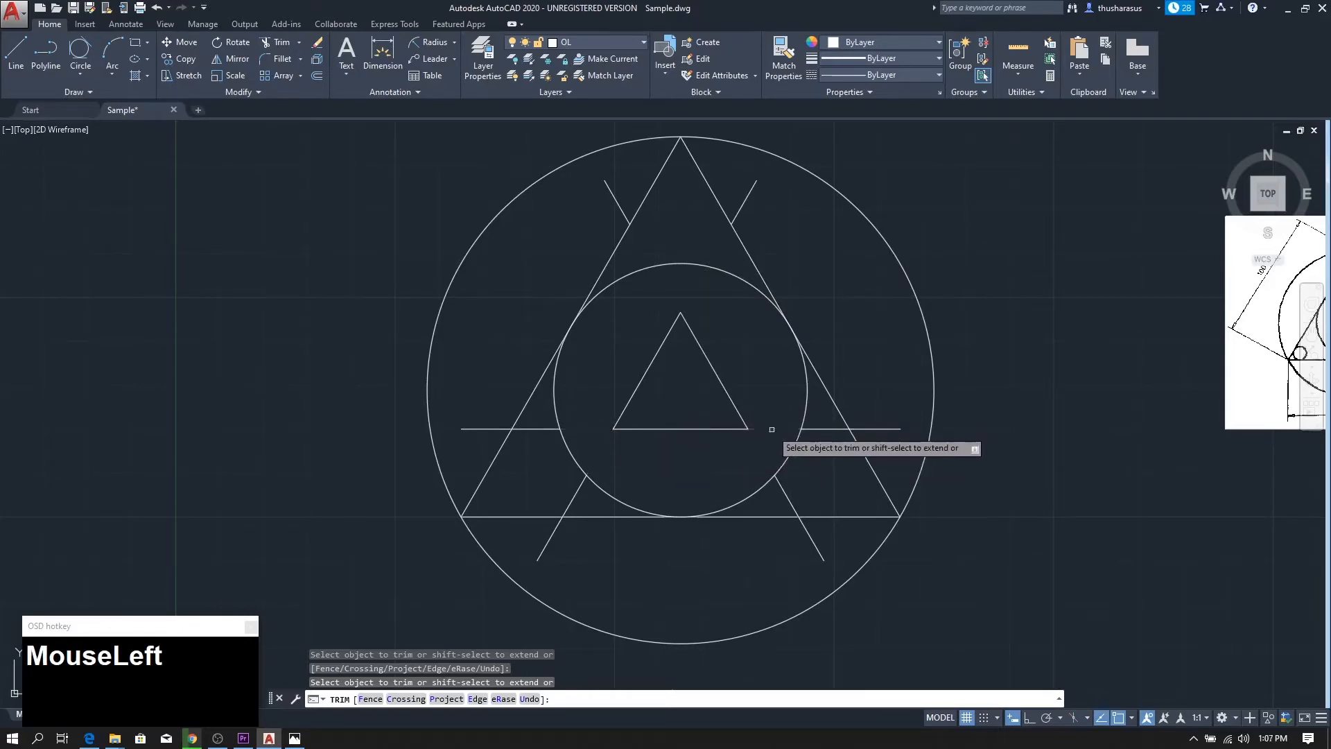
# Trim the remaining offset line pieces between the inscribed circle and the large triangle's sides and base, and end the trim.
pyautogui.click(831, 428)
pyautogui.click(785, 494)
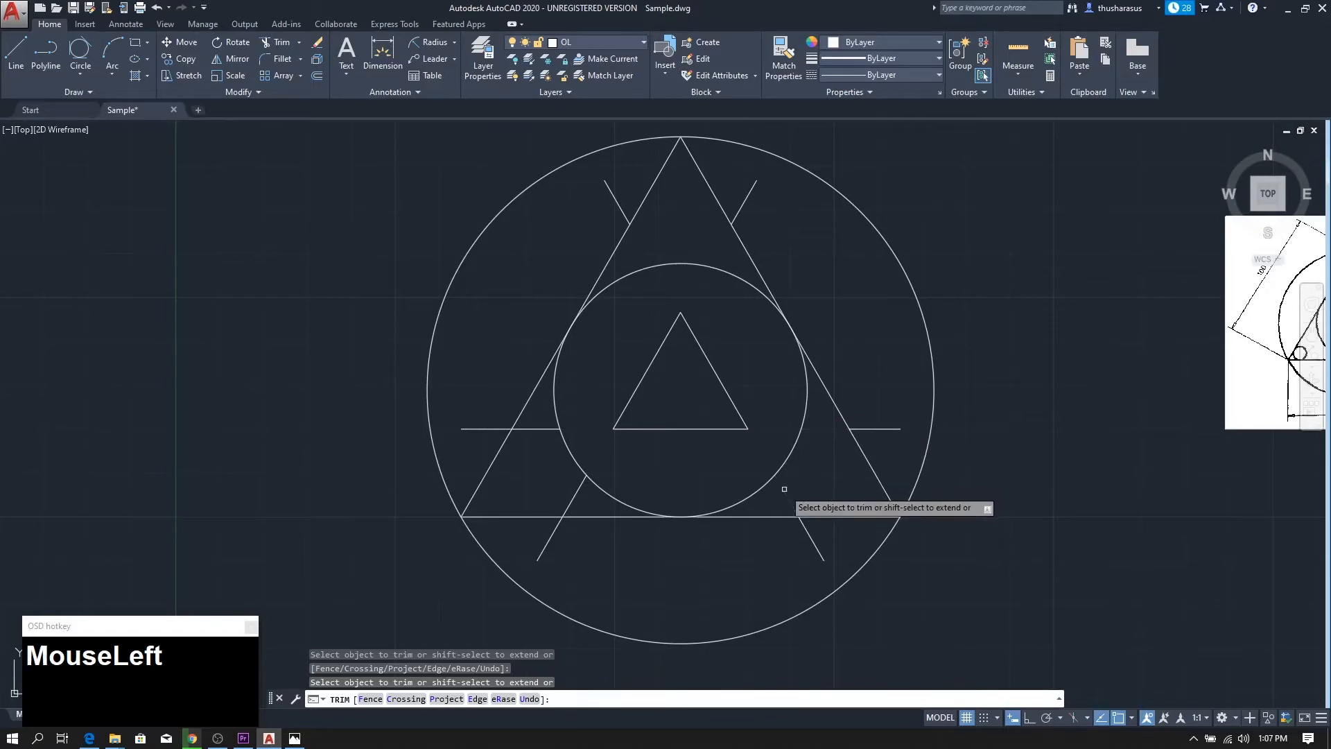
pyautogui.moveTo(575, 503); pyautogui.dragTo(545, 496)
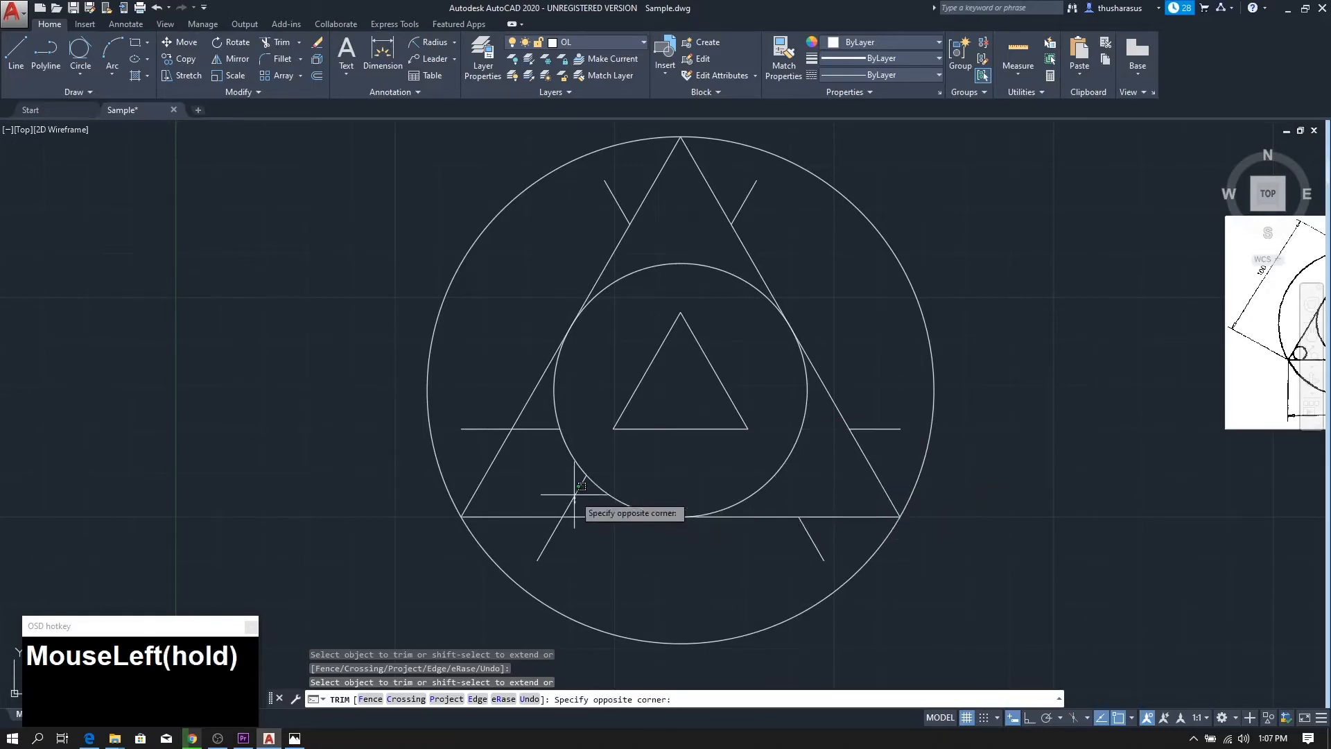
pyautogui.click(535, 429)
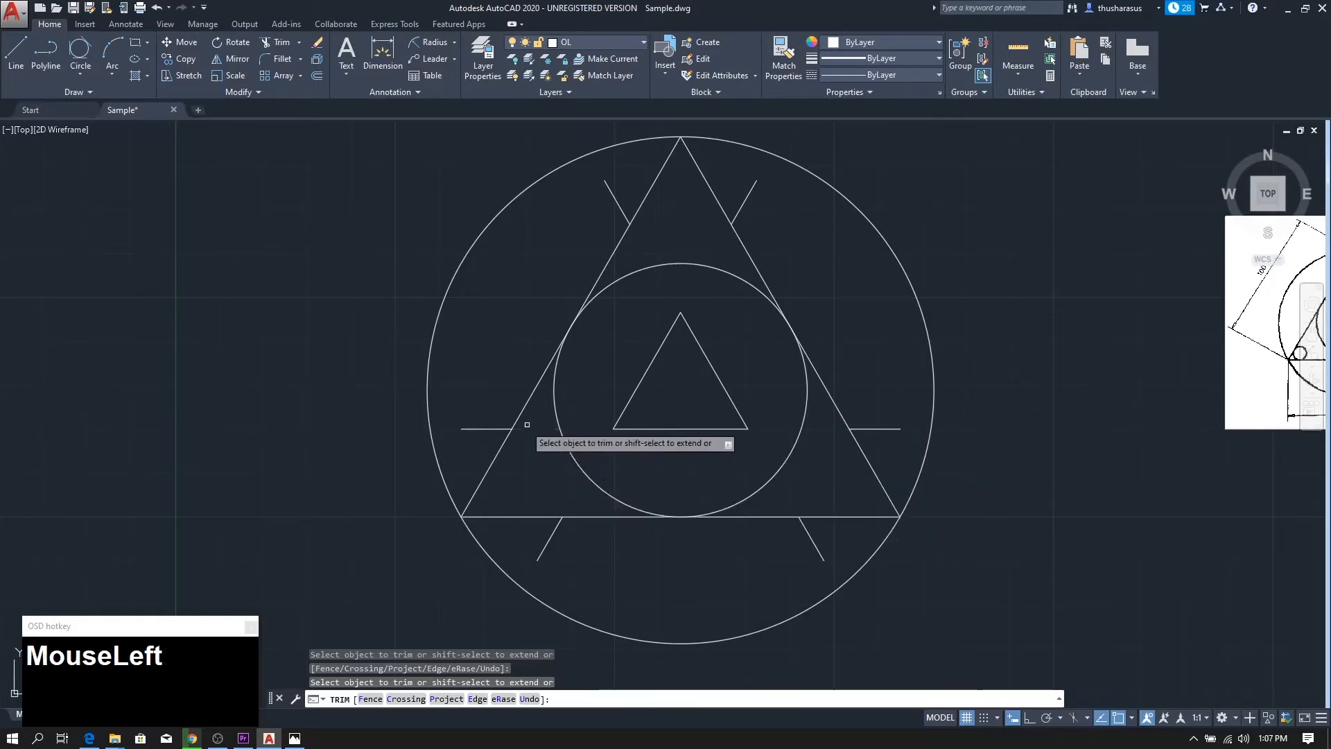
pyautogui.click(482, 429)
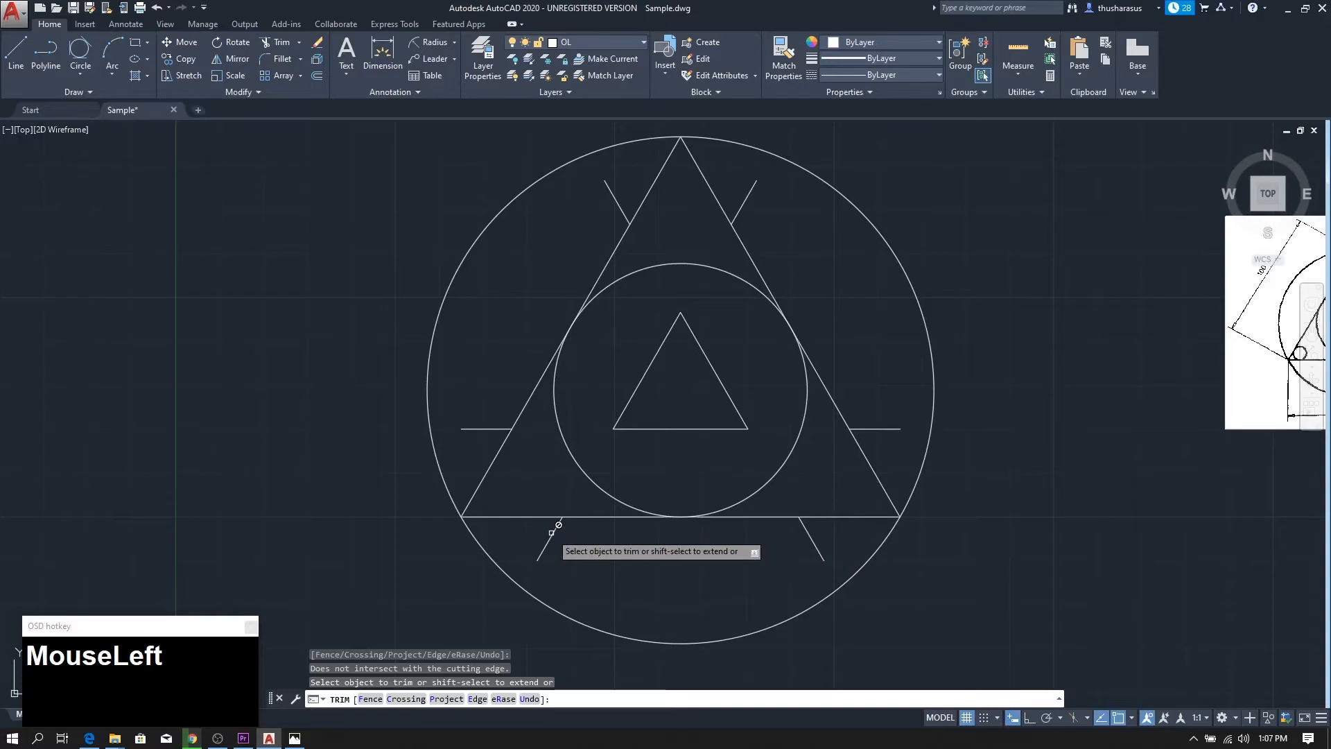
pyautogui.press('Escape')
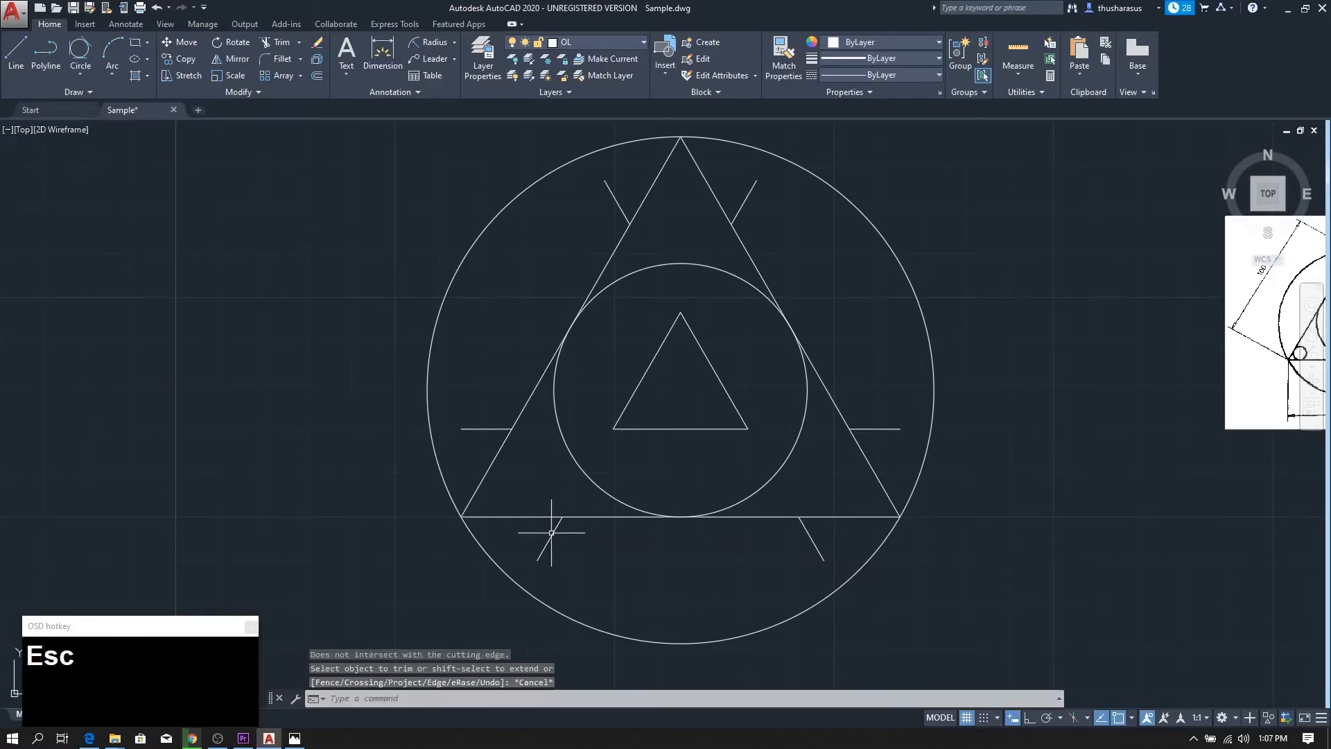
# Delete the six leftover offset line stubs outside the large triangle.
pyautogui.click(549, 534)
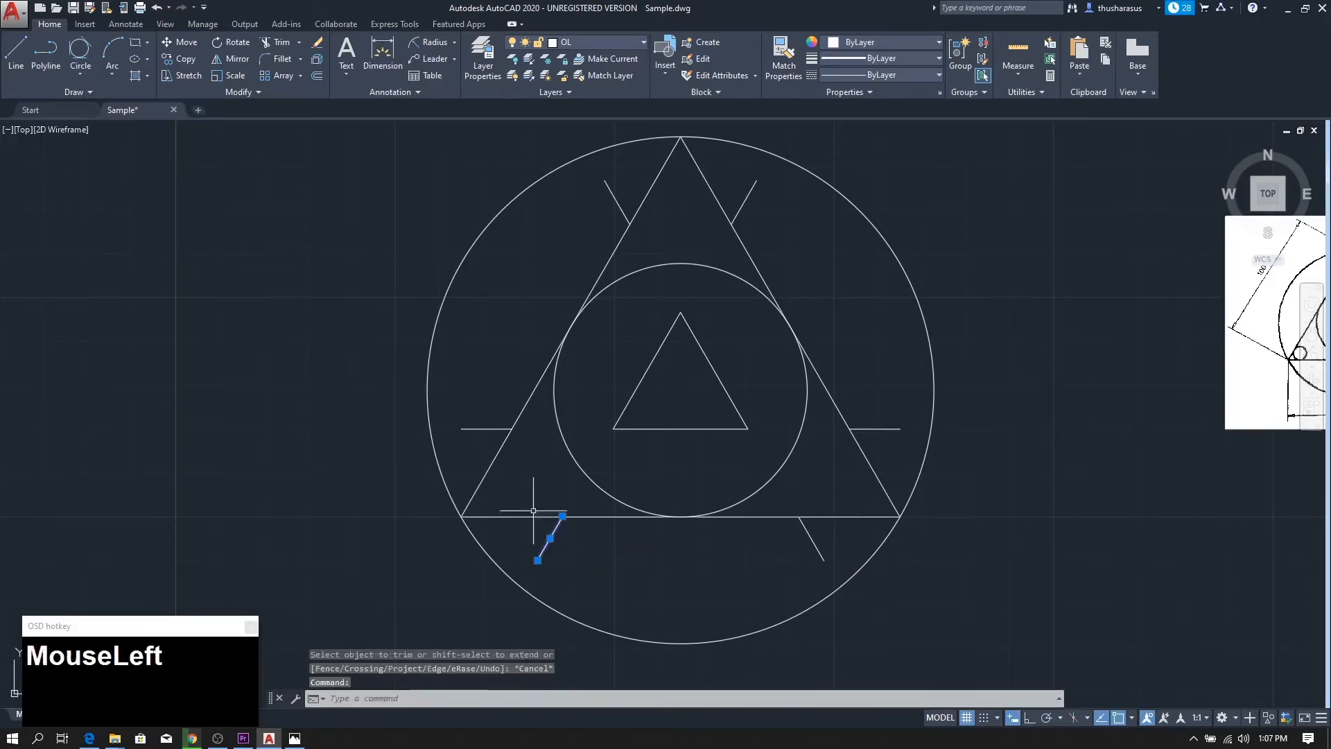
pyautogui.click(479, 429)
pyautogui.click(617, 204)
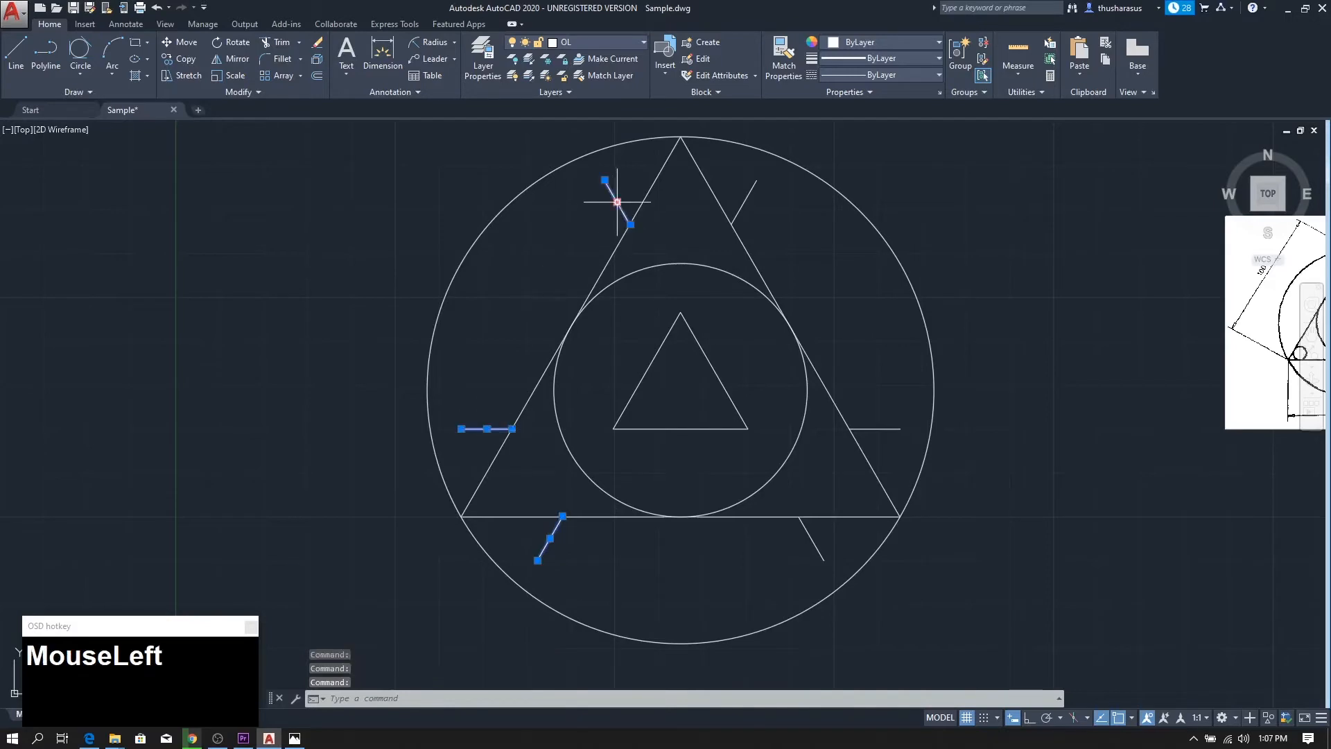
pyautogui.click(864, 427)
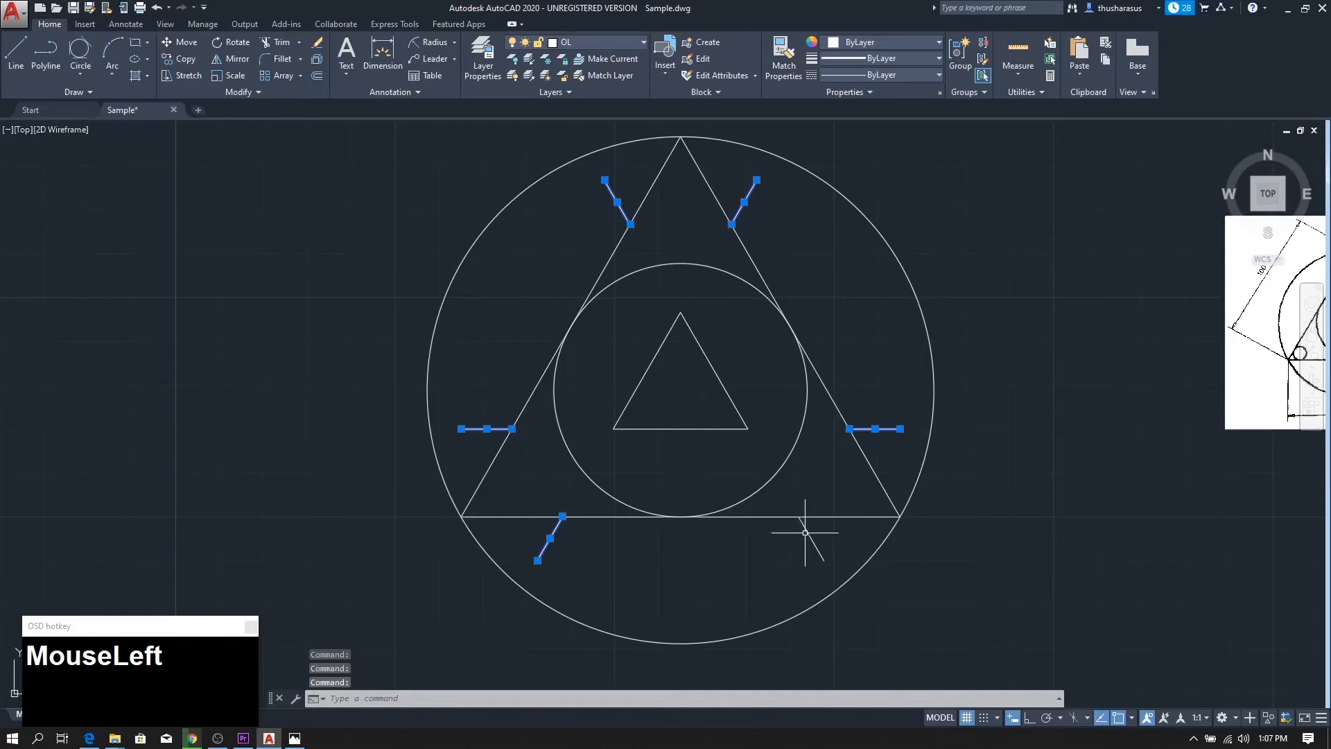
pyautogui.press('Delete')
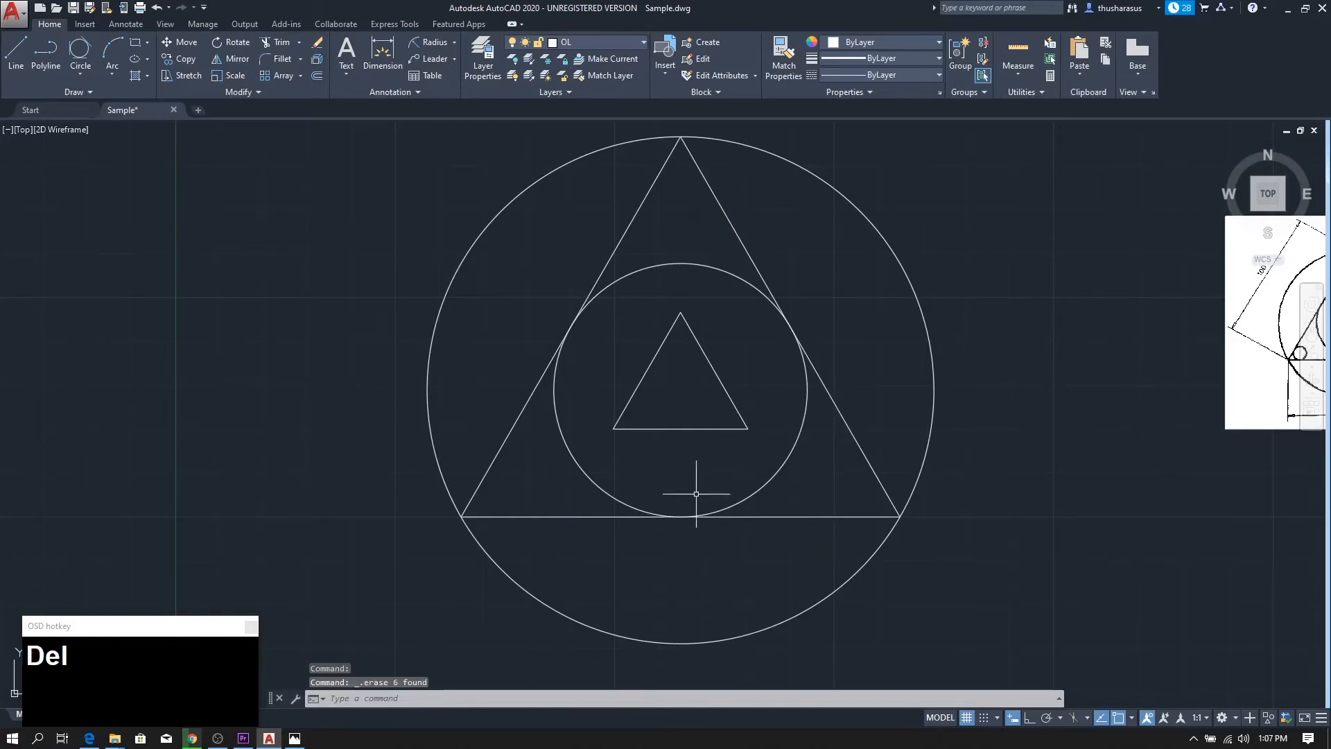
# Examine the reference drawing for the radius and positions of the three small circles.
pyautogui.moveTo(743, 499); pyautogui.dragTo(603, 514, button='middle')
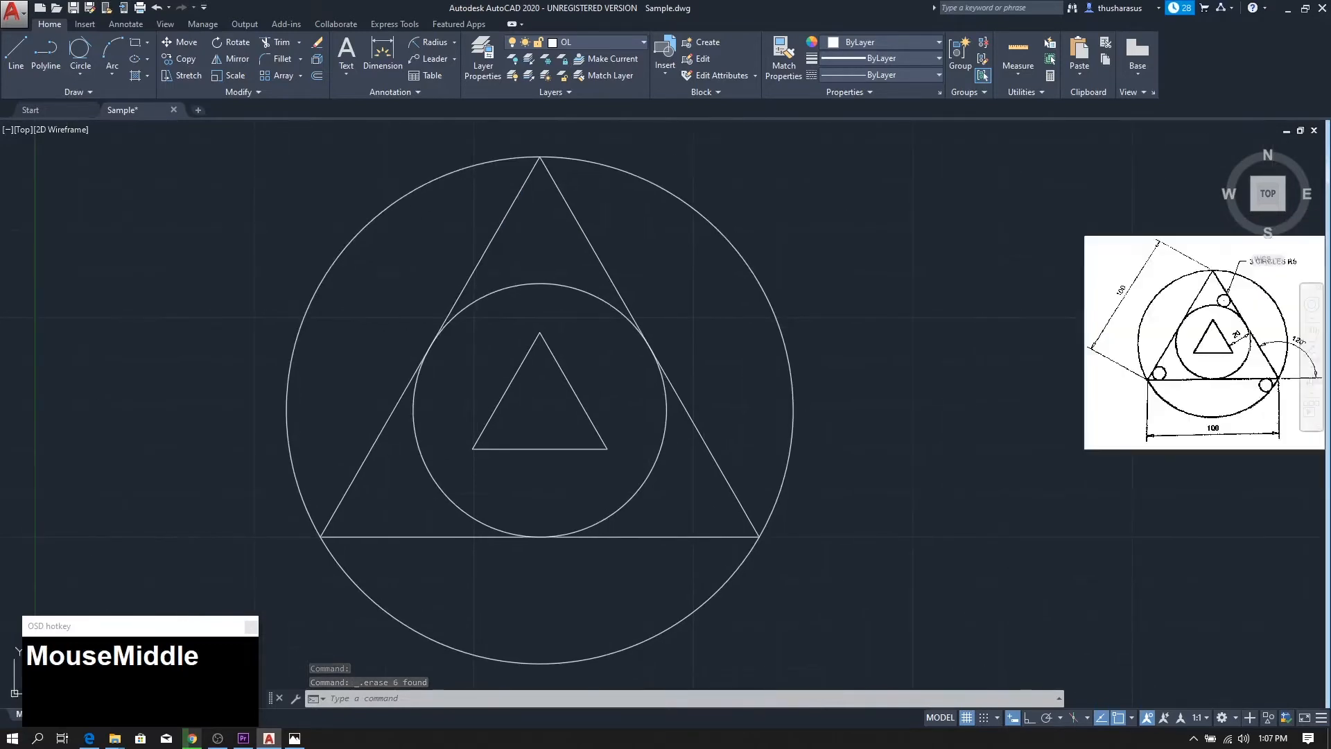
pyautogui.scroll(2, 1179, 382)
pyautogui.scroll(-2, 1034, 389)
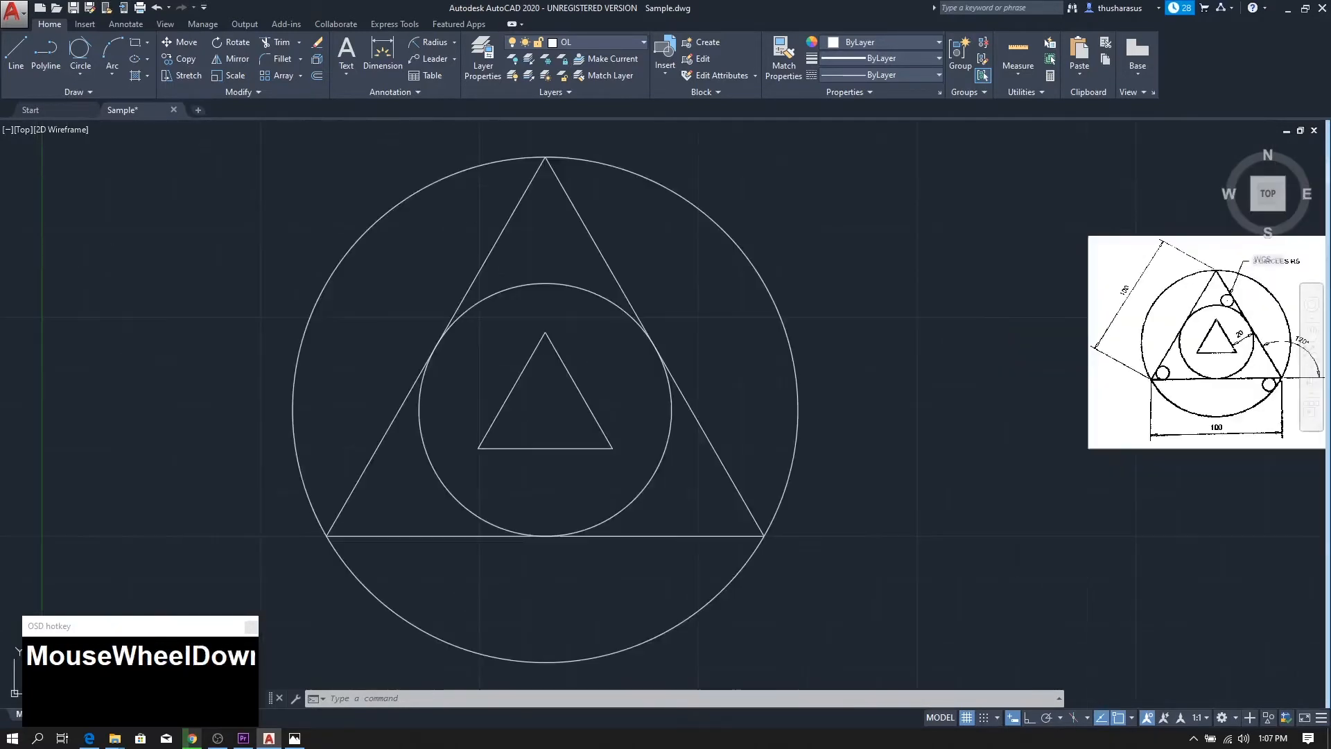
pyautogui.moveTo(882, 419)
pyautogui.mouseDown(button='middle')
pyautogui.moveTo(901, 418)
pyautogui.moveTo(888, 432)
pyautogui.mouseUp(button='middle')
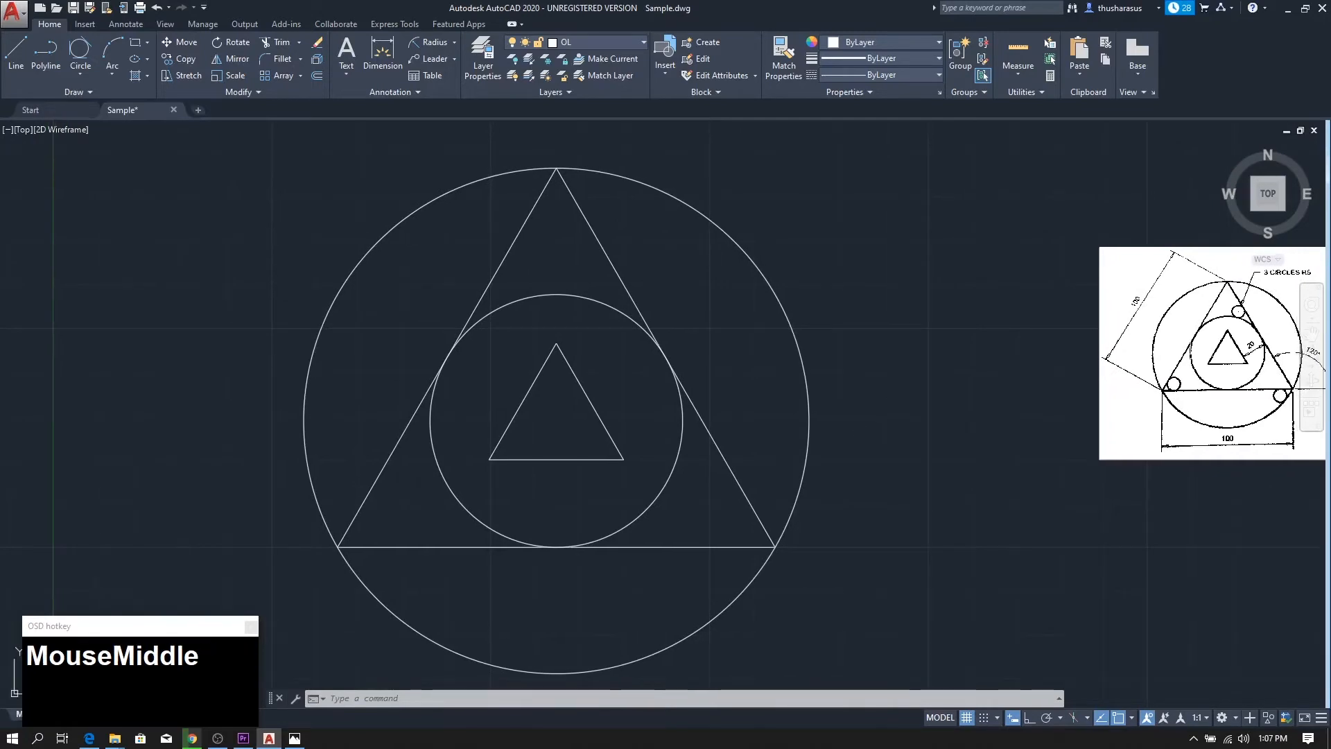
pyautogui.moveTo(1179, 378); pyautogui.dragTo(866, 375, button='middle')
pyautogui.scroll(2, 923, 329)
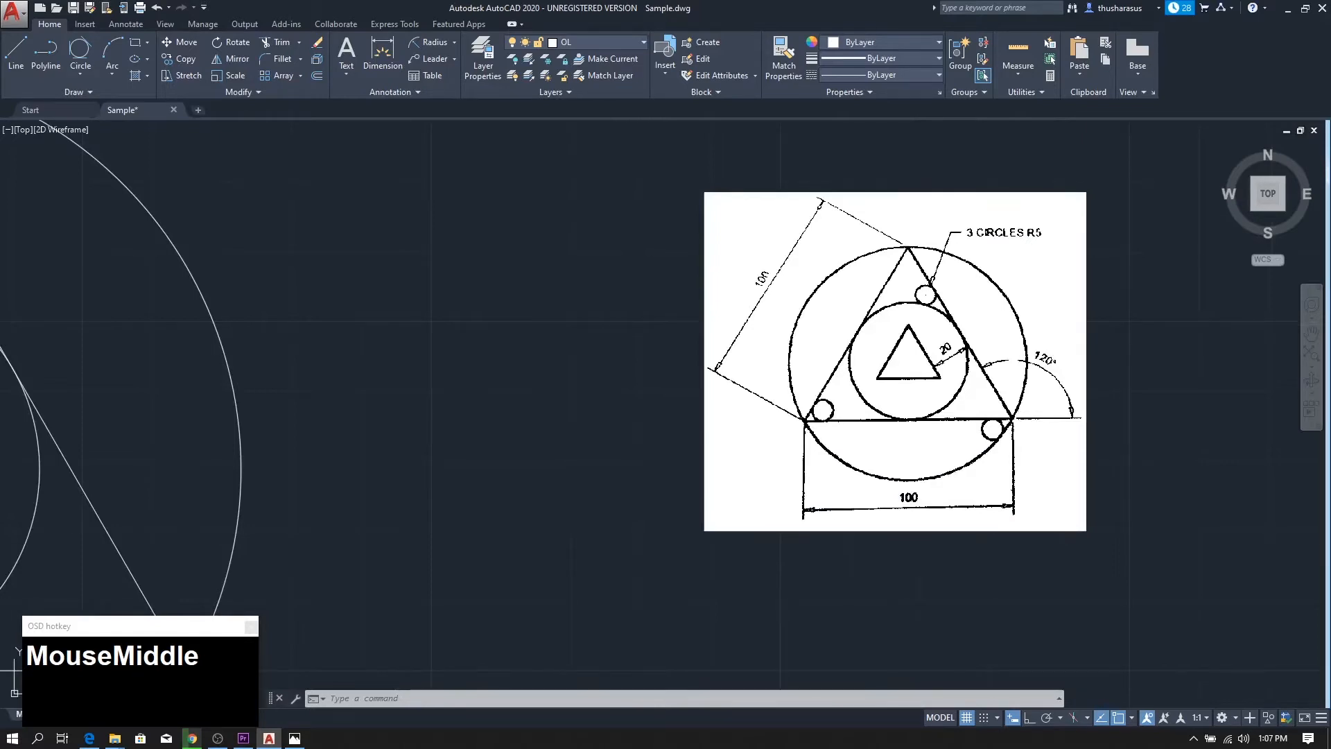
pyautogui.moveTo(627, 421); pyautogui.dragTo(931, 389, button='middle')
pyautogui.scroll(-1, 594, 436)
pyautogui.moveTo(462, 447); pyautogui.dragTo(832, 421, button='middle')
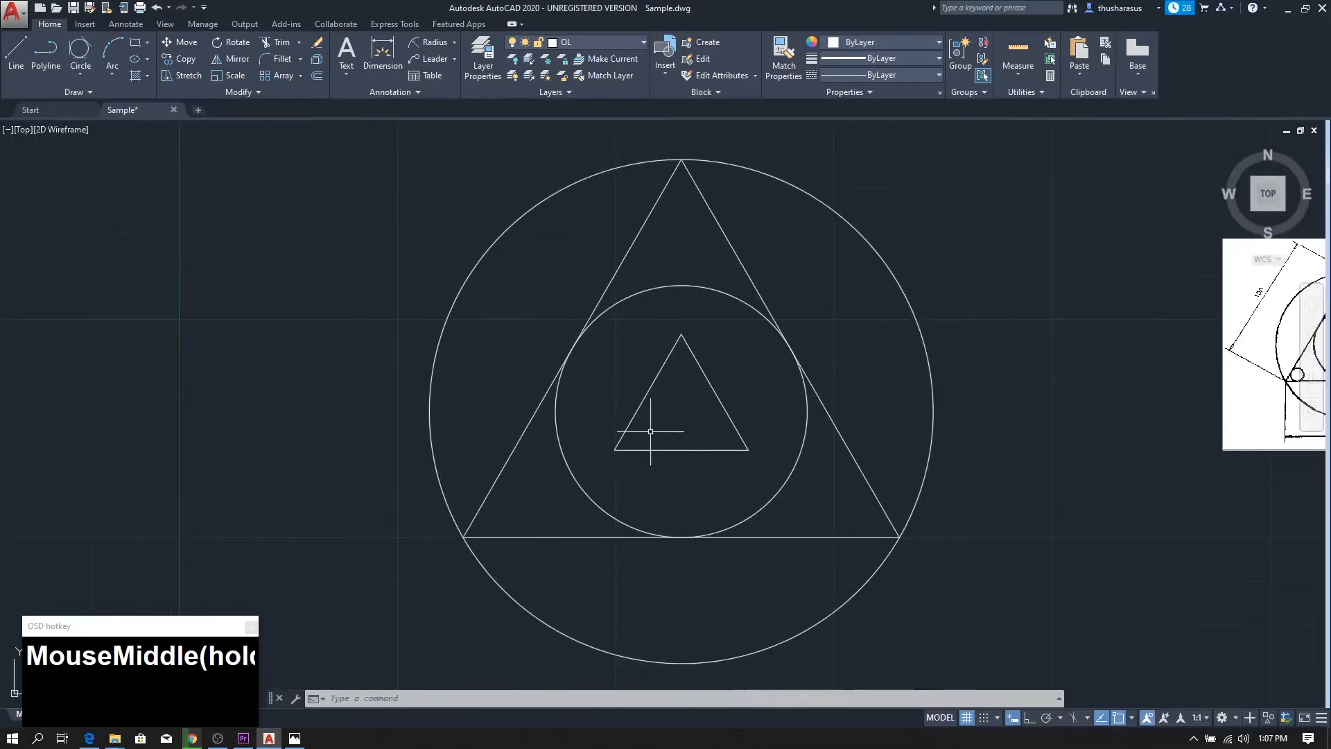
# Draw a radius 5 circle tangent to the inscribed circle and the large triangle's right side, using Tan, Tan, Radius.
pyautogui.click(79, 74)
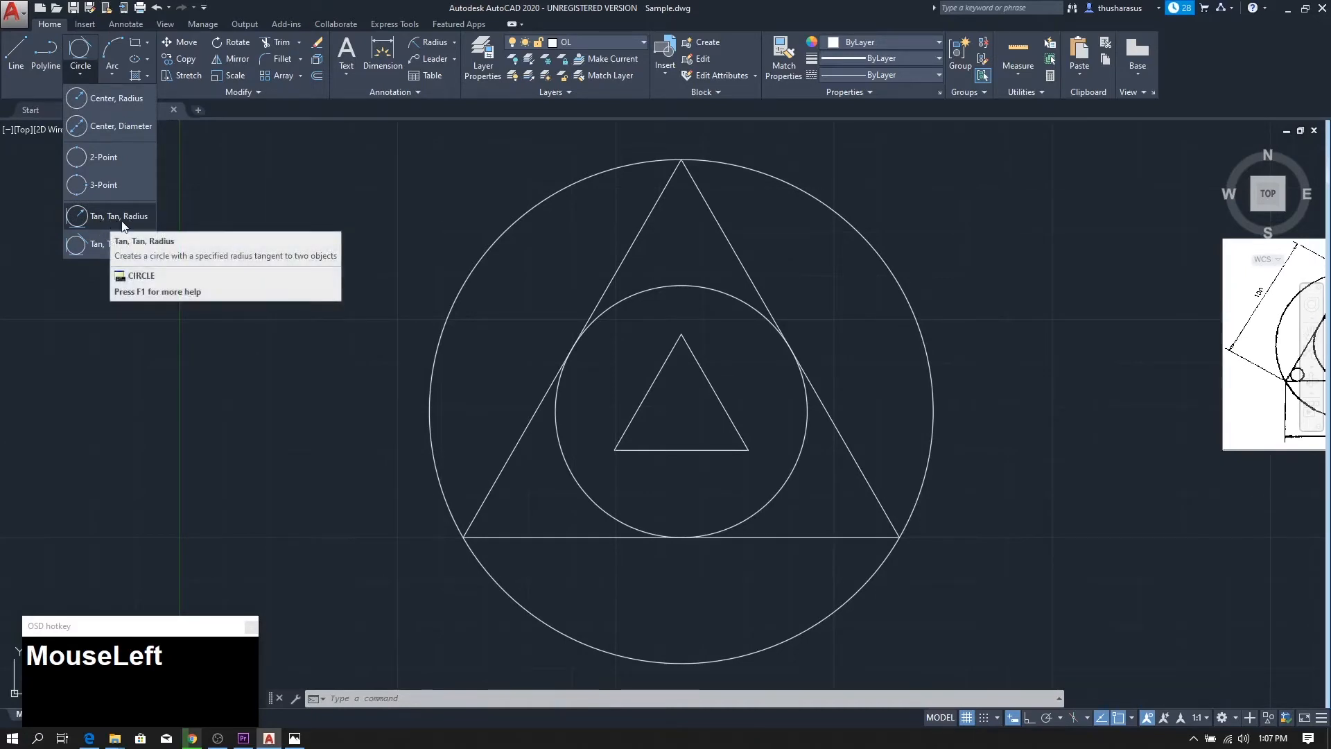
pyautogui.click(96, 220)
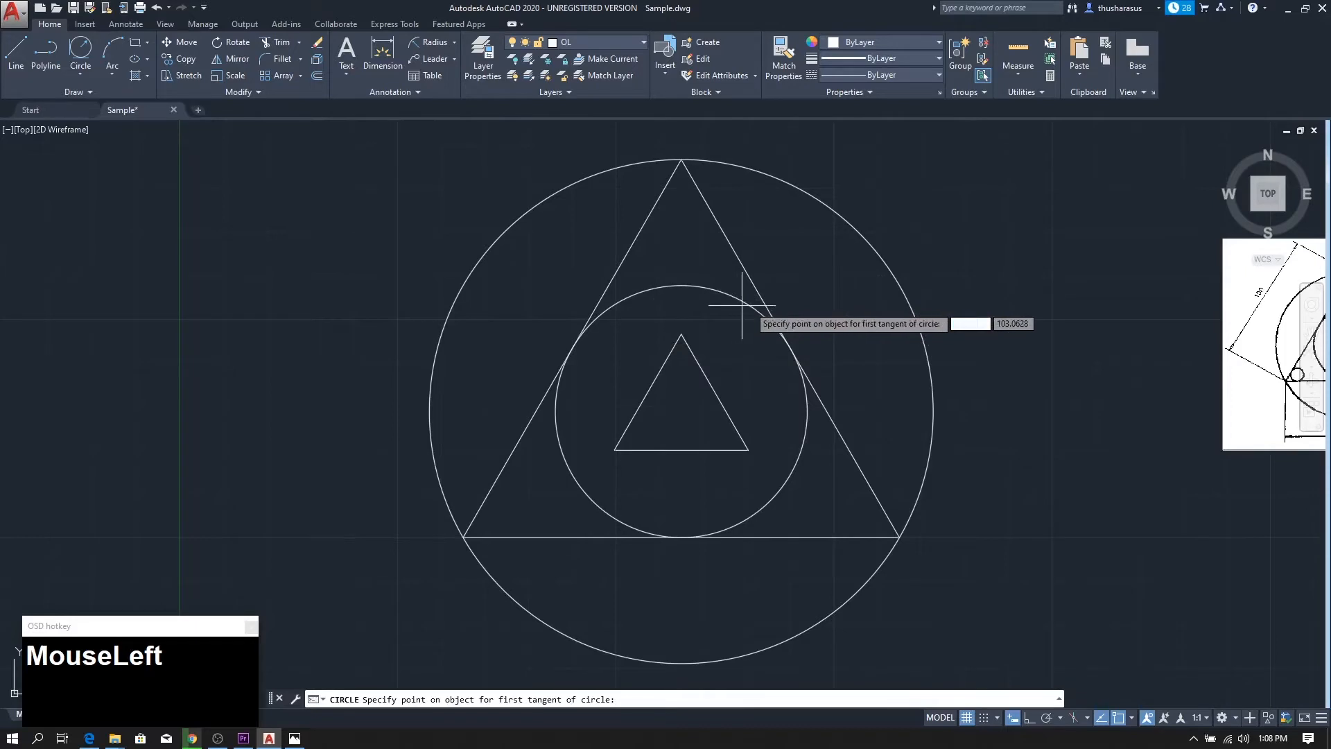
pyautogui.moveTo(871, 350); pyautogui.dragTo(718, 347, button='middle')
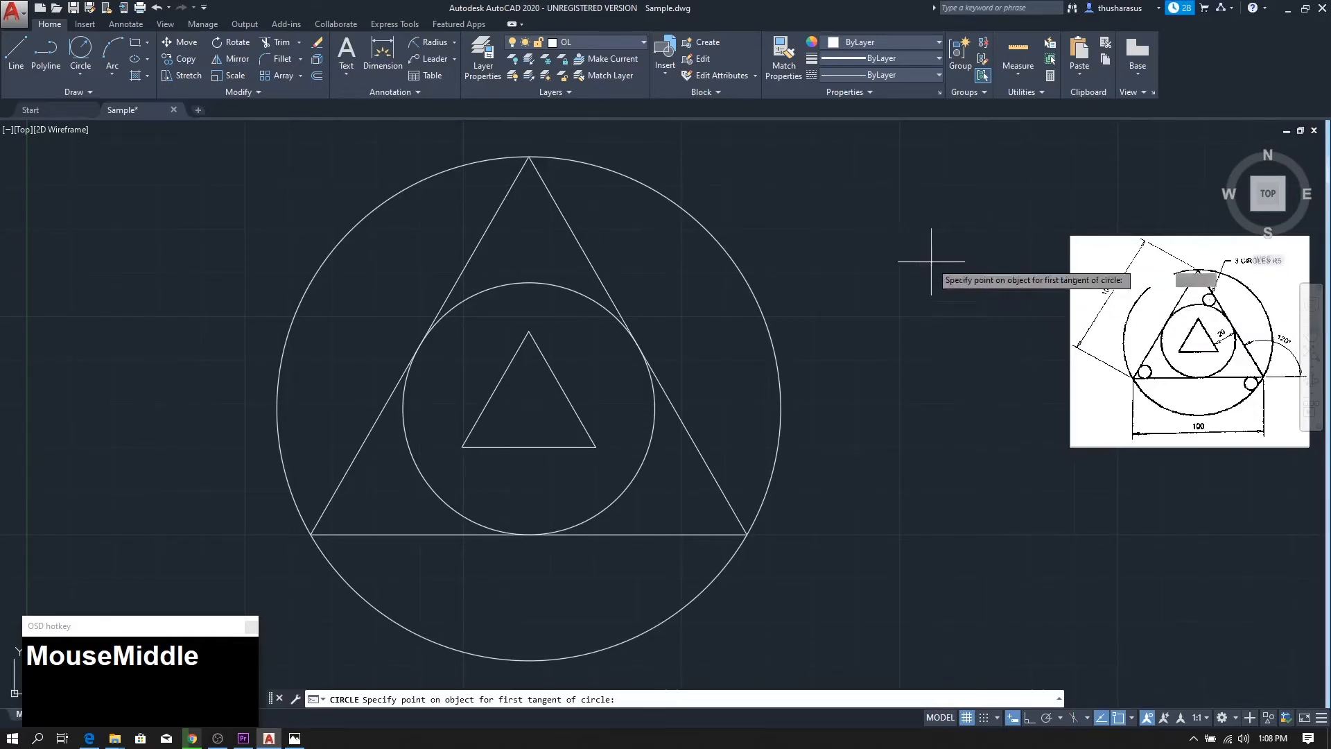
pyautogui.click(579, 291)
pyautogui.click(593, 267)
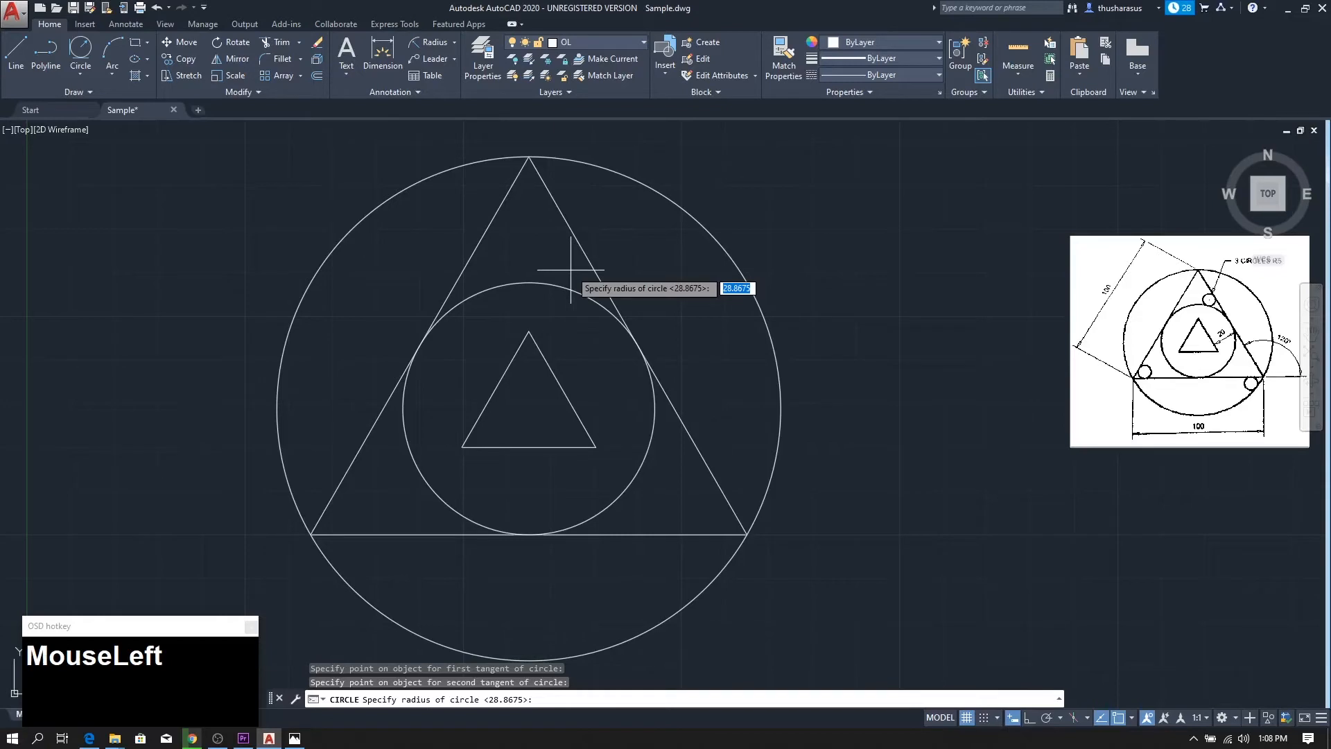
pyautogui.write('5')
pyautogui.press('Return')
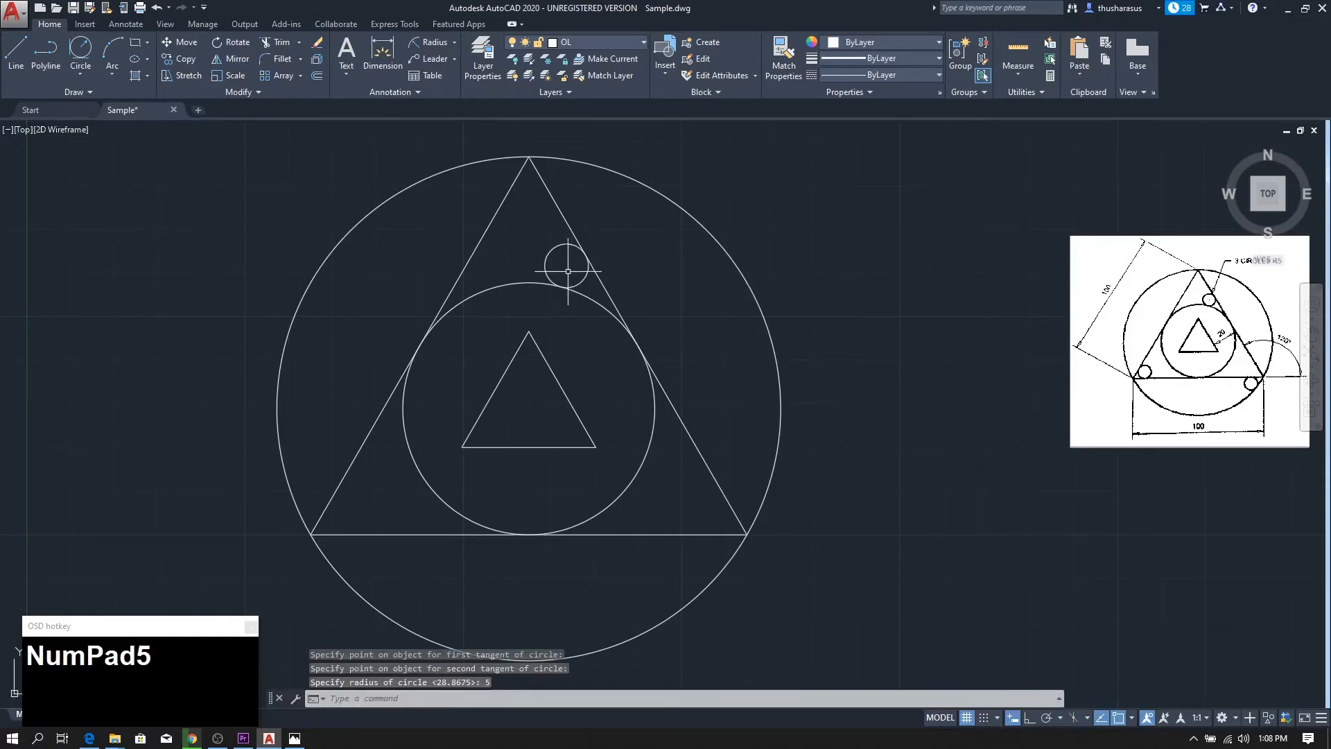
# Draw a radius 5 circle in the large triangle's lower-left corner, tangent to its left side and base.
pyautogui.click(81, 49)
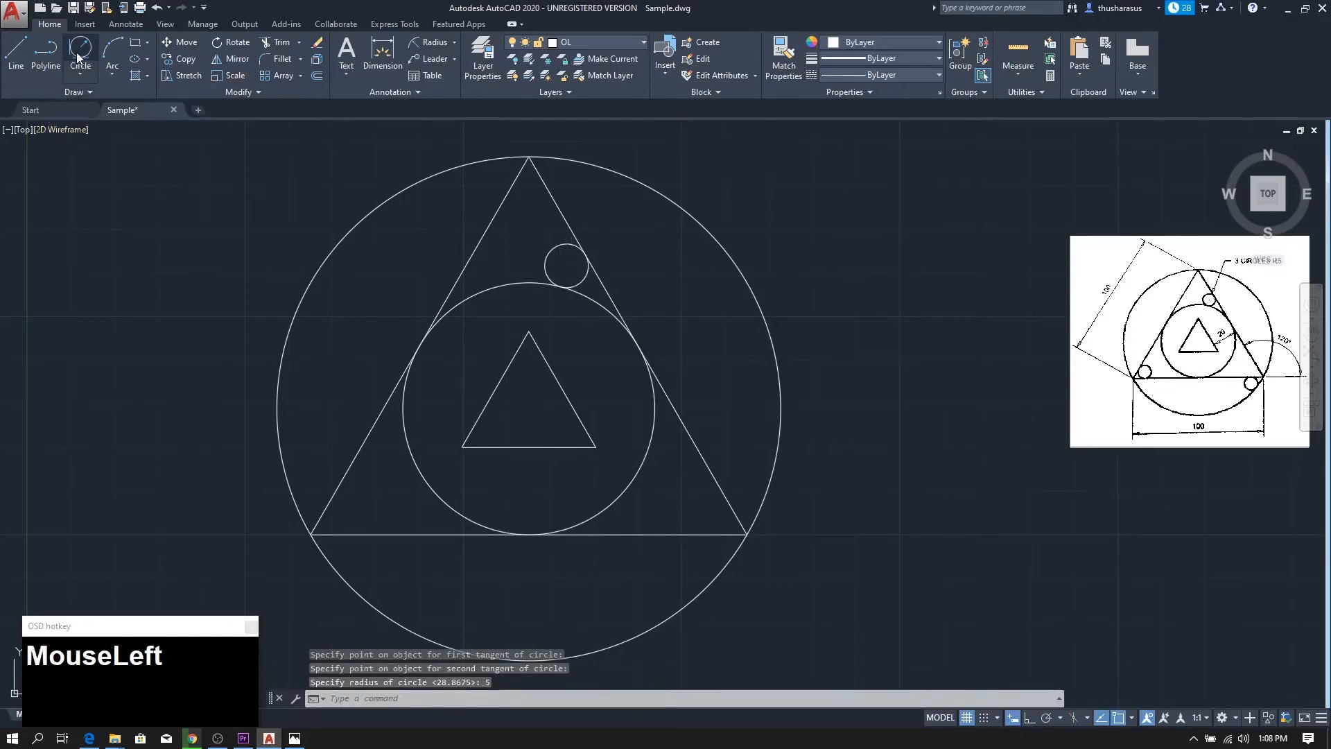
pyautogui.click(327, 505)
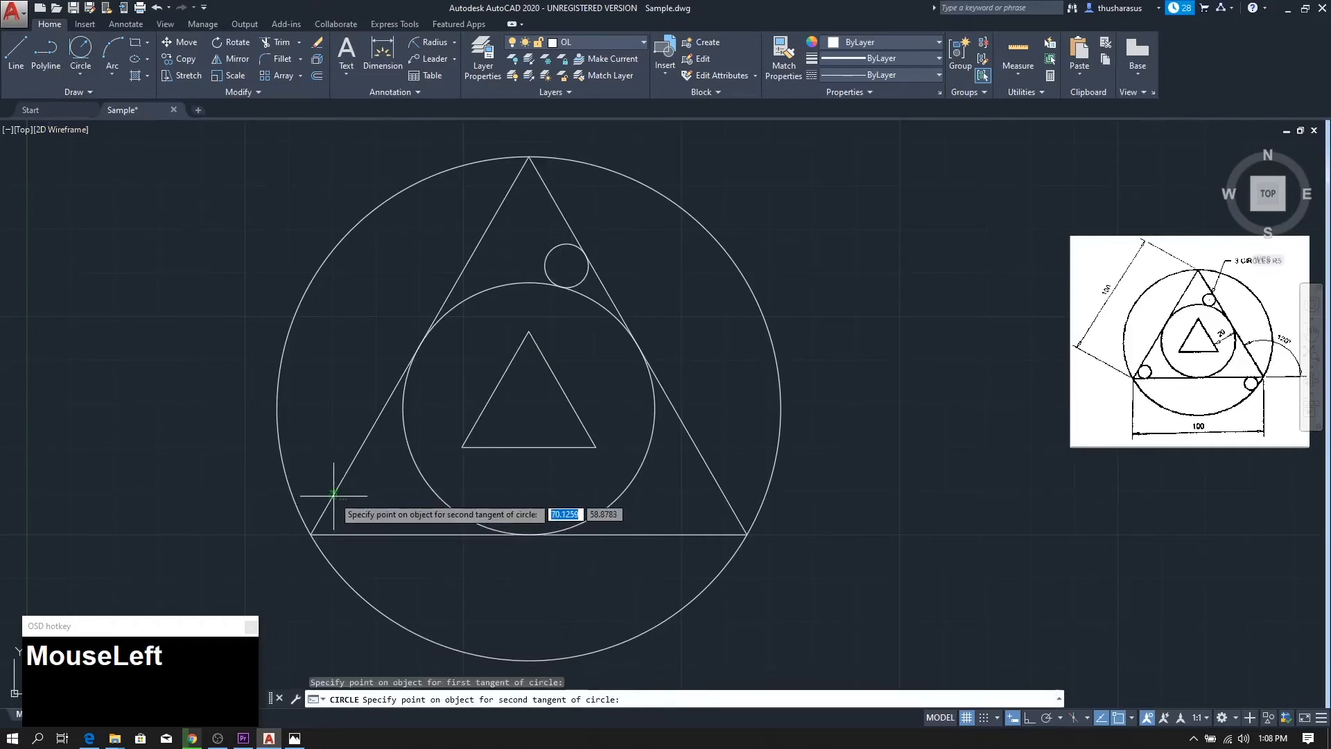
pyautogui.click(354, 532)
pyautogui.write('5')
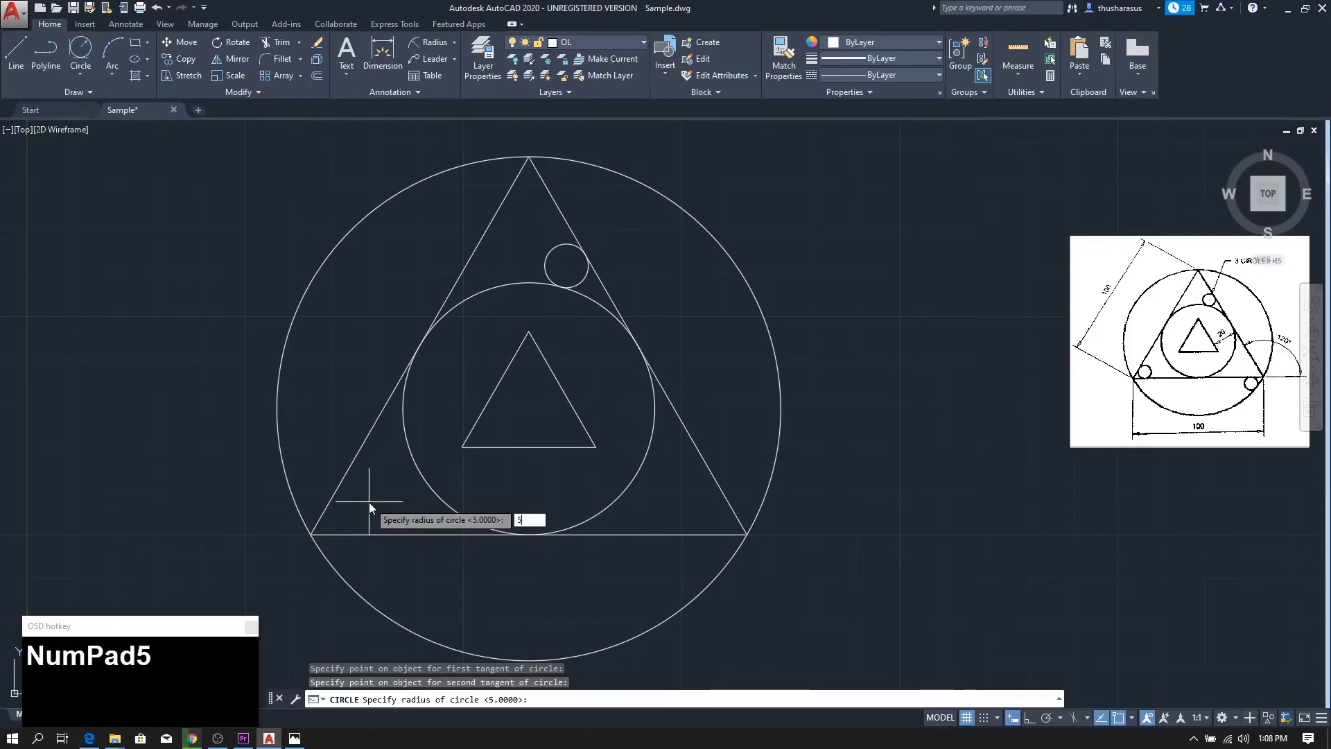
pyautogui.press('Return')
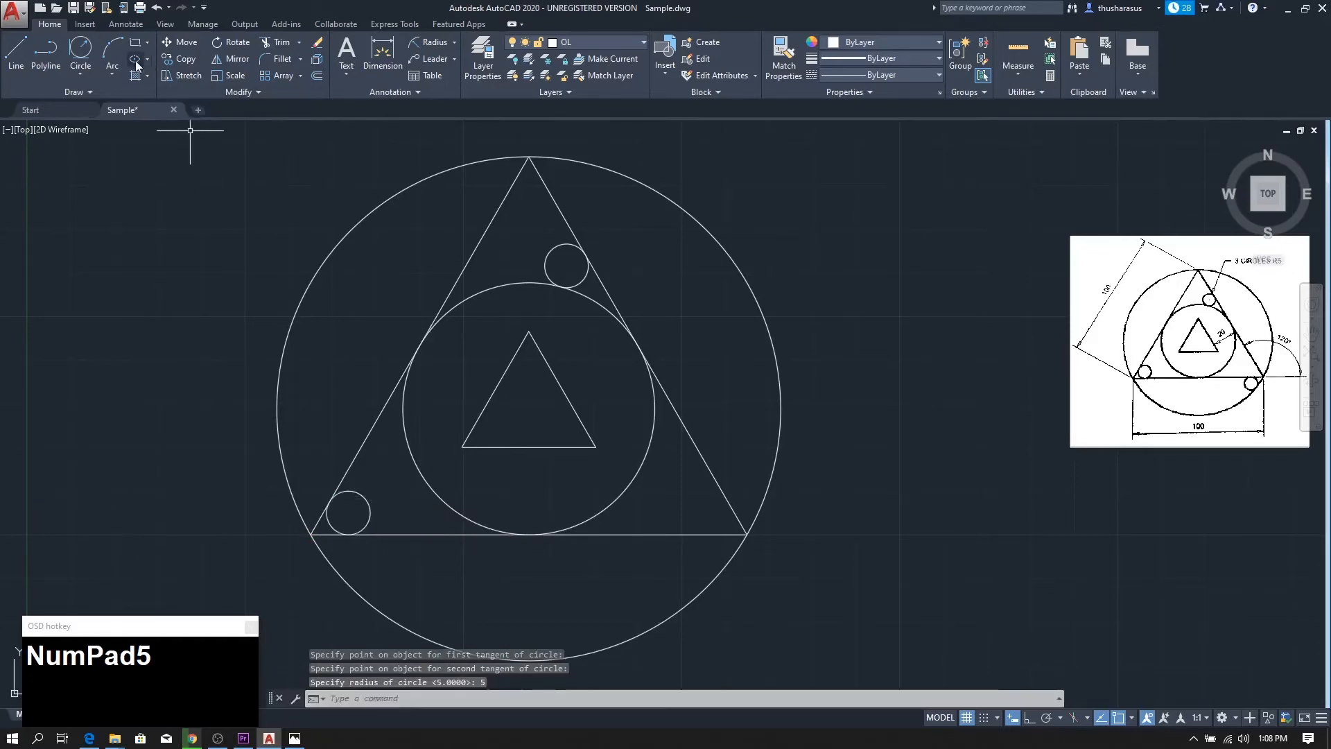
# Draw a radius 5 circle below the triangle's base near its lower-right corner, tangent to the base and the outer circle.
pyautogui.click(81, 54)
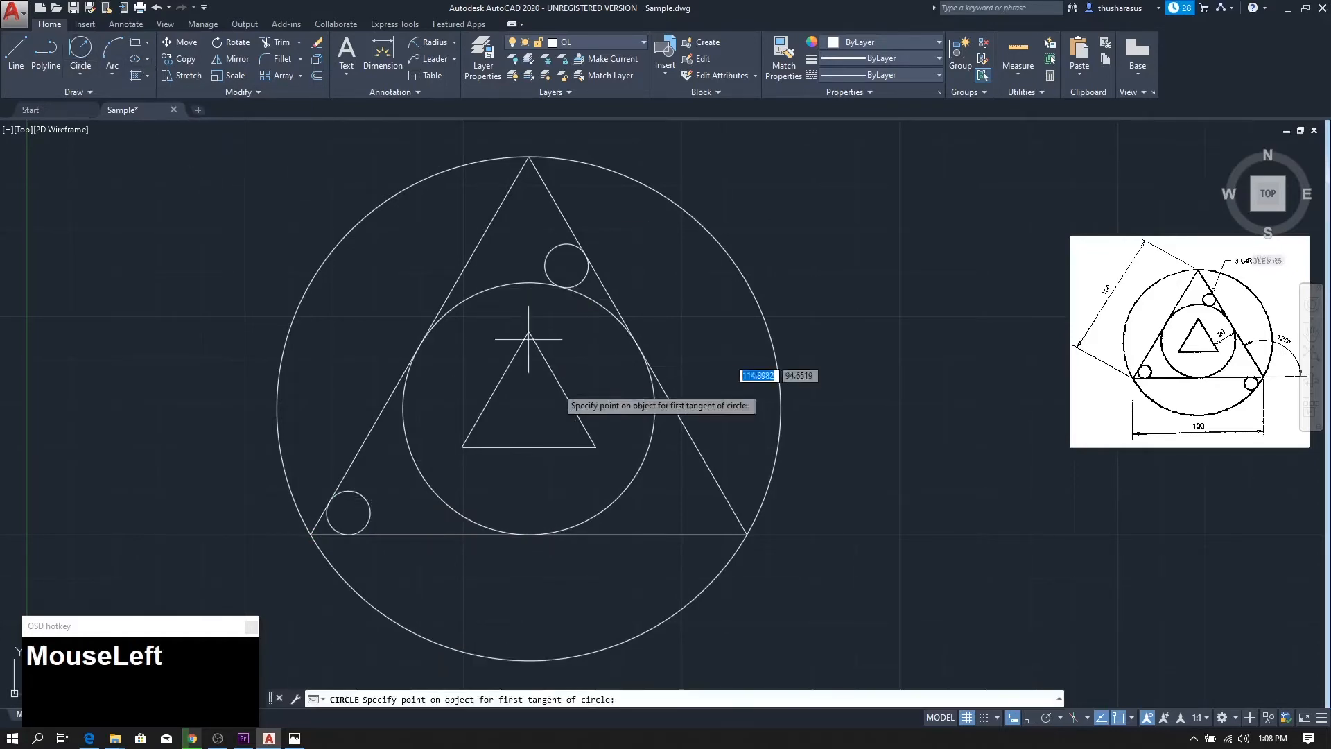
pyautogui.click(677, 534)
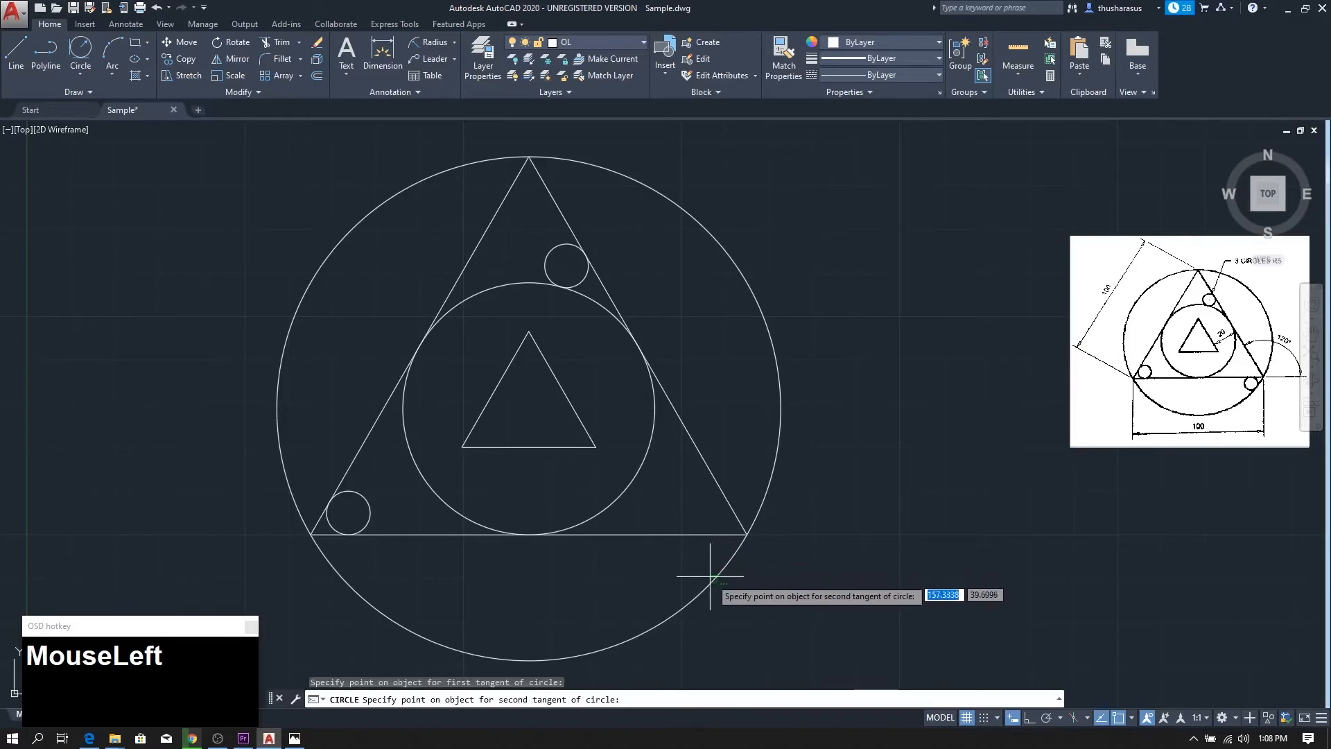
pyautogui.click(714, 582)
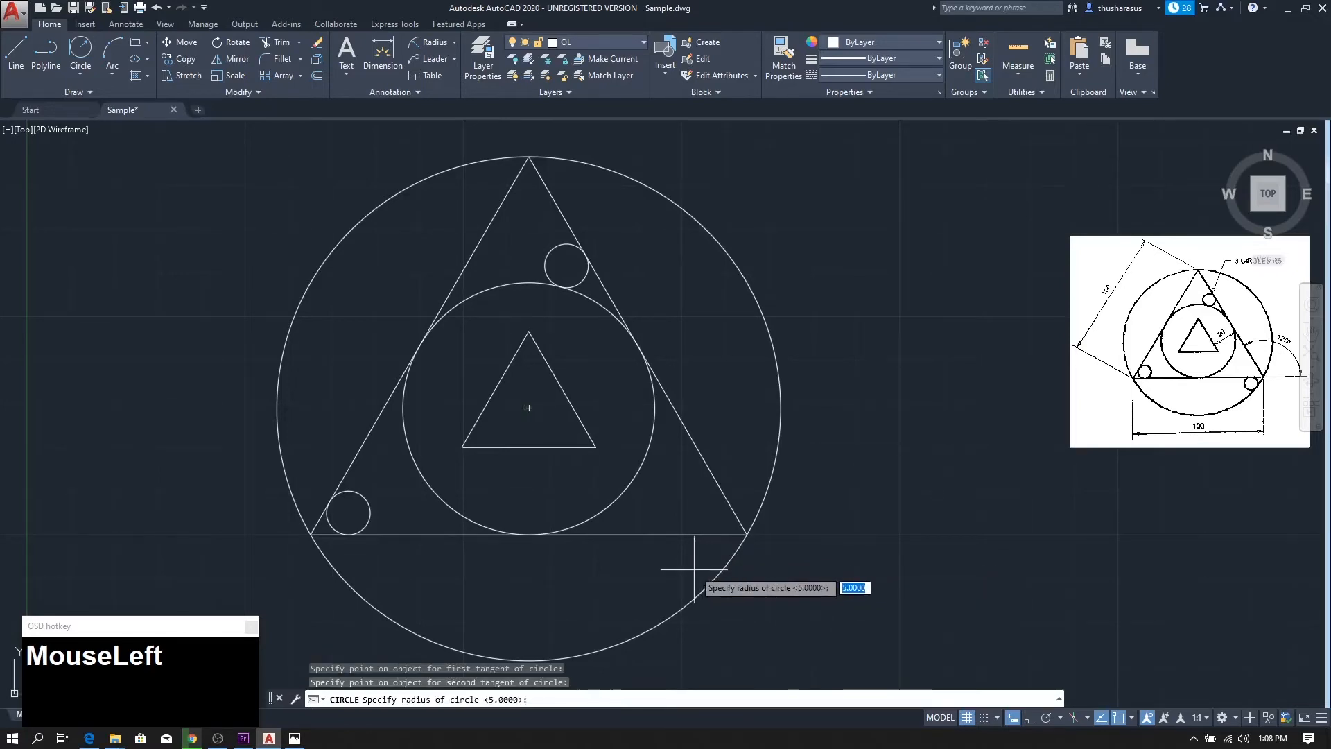
pyautogui.write('5')
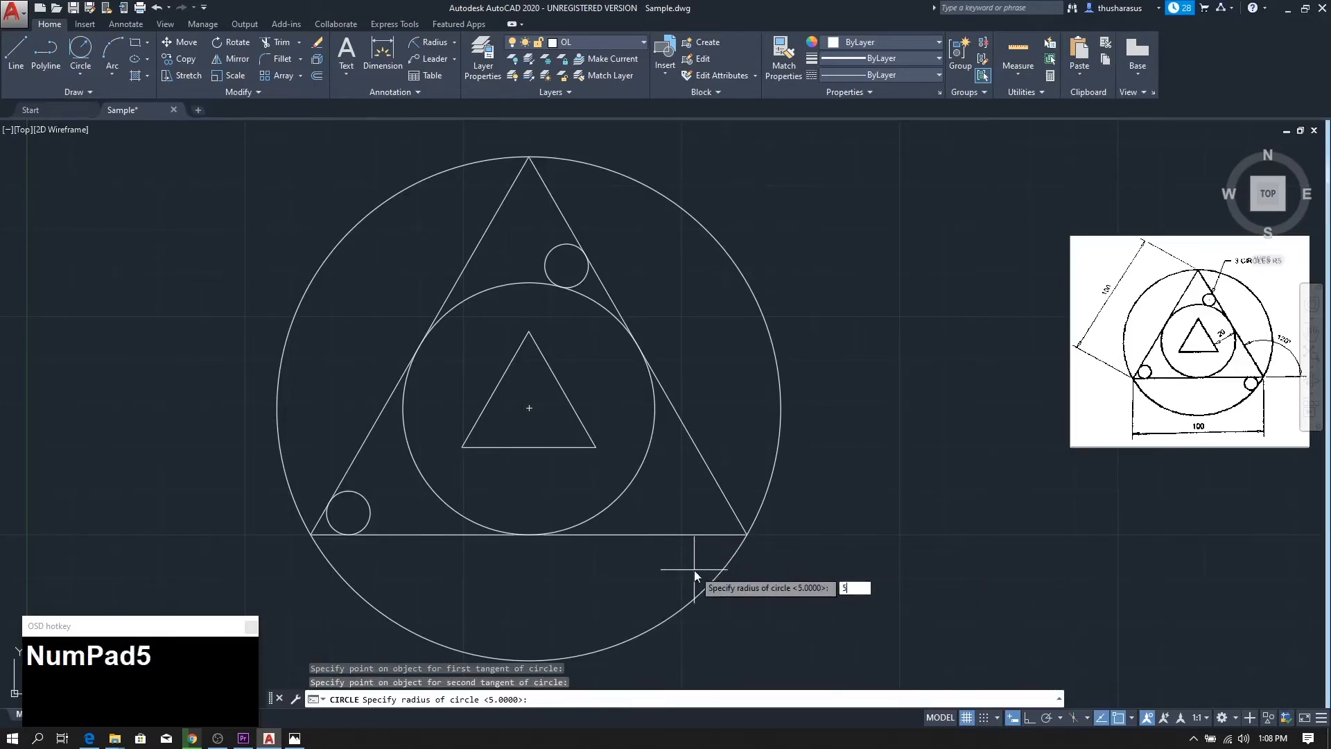
pyautogui.press('Return')
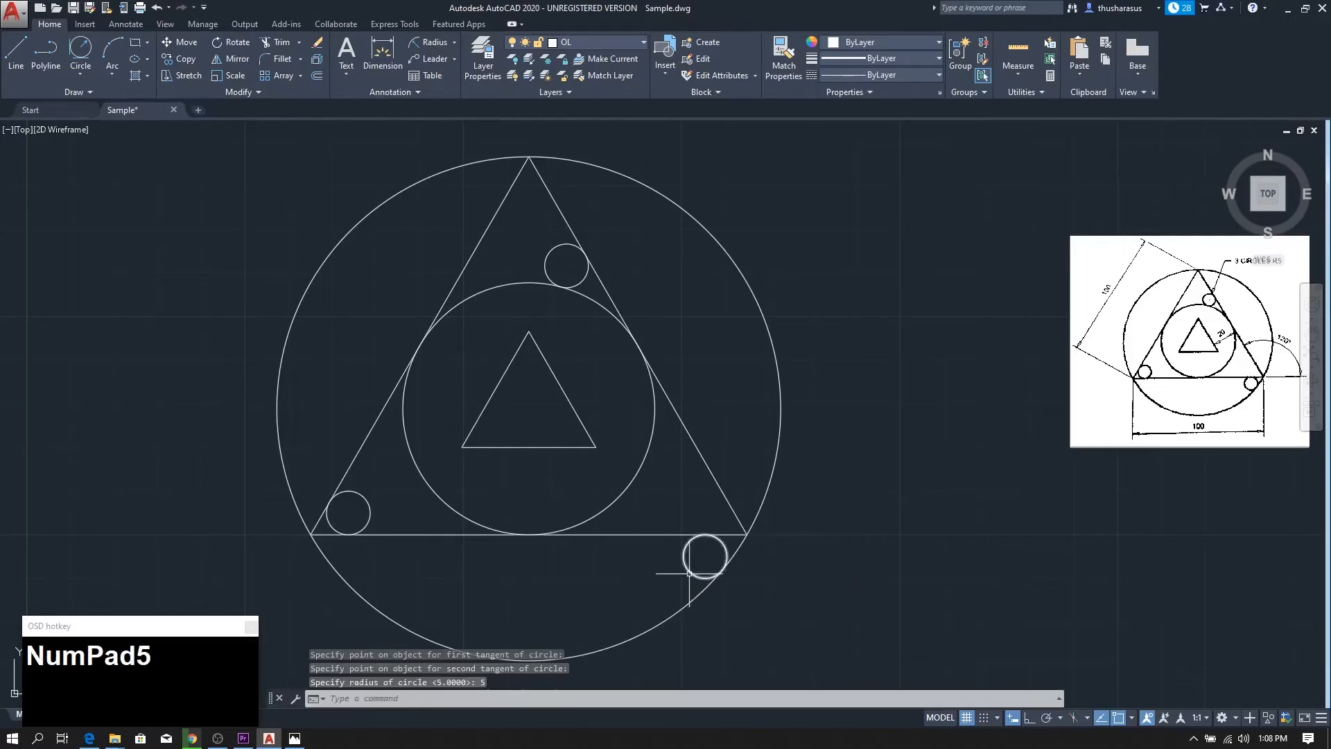
# Compare the drawn geometry with the reference drawing and examine which dimensions it calls for.
pyautogui.scroll(-2, 595, 524)
pyautogui.scroll(-2, 595, 524)
pyautogui.scroll(2, 714, 520)
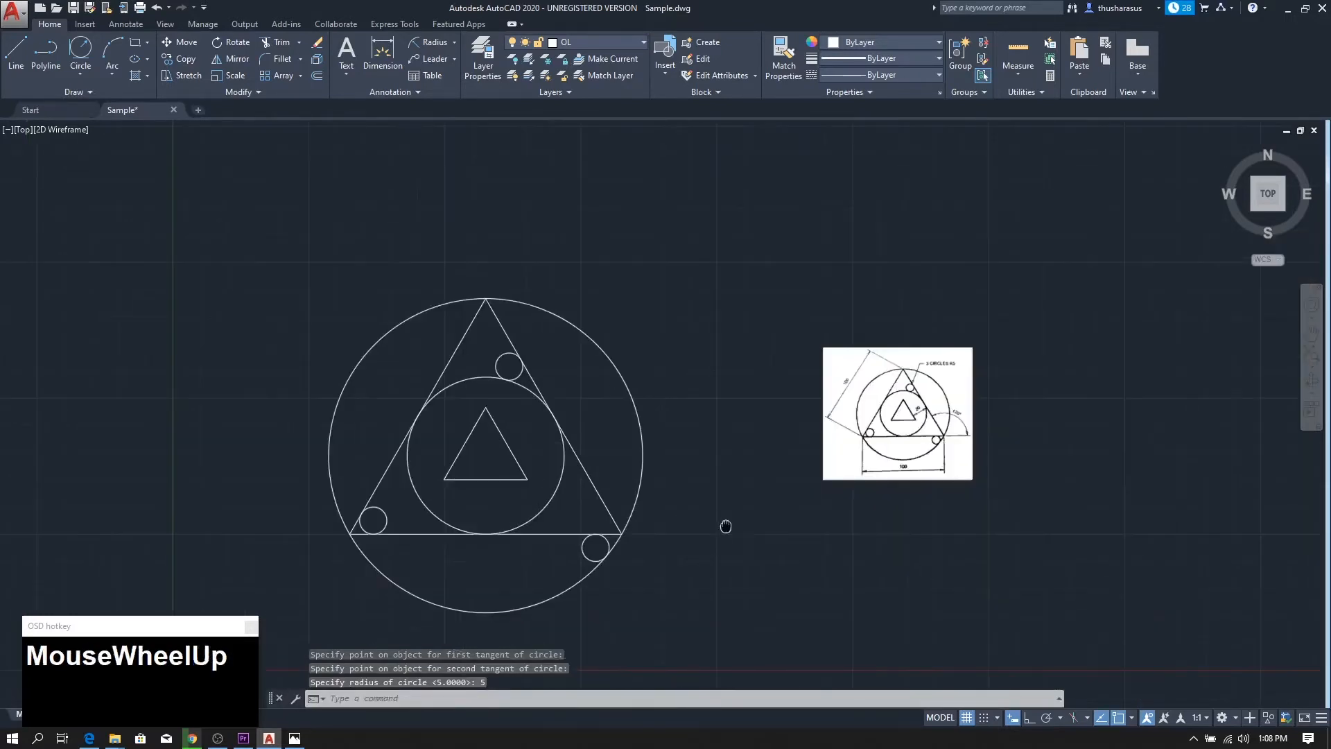
pyautogui.moveTo(725, 529); pyautogui.dragTo(679, 463, button='middle')
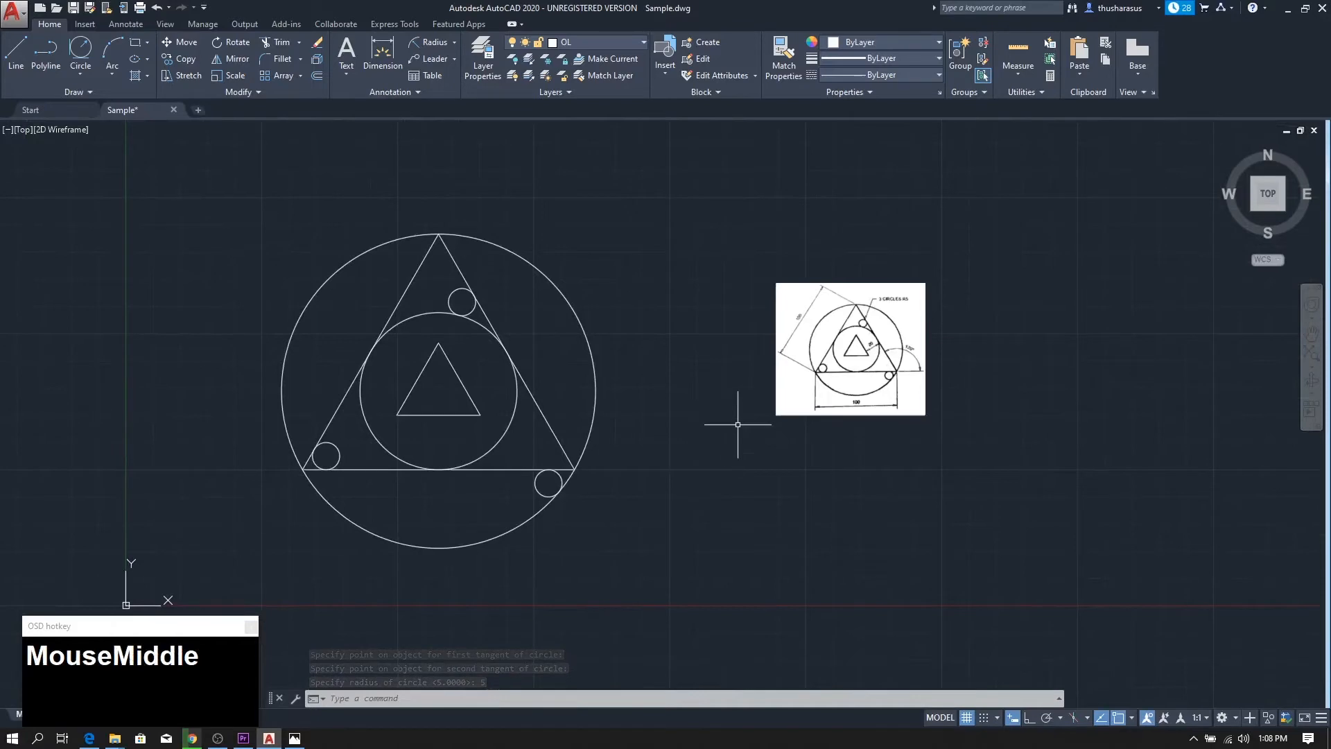
pyautogui.scroll(2, 725, 436)
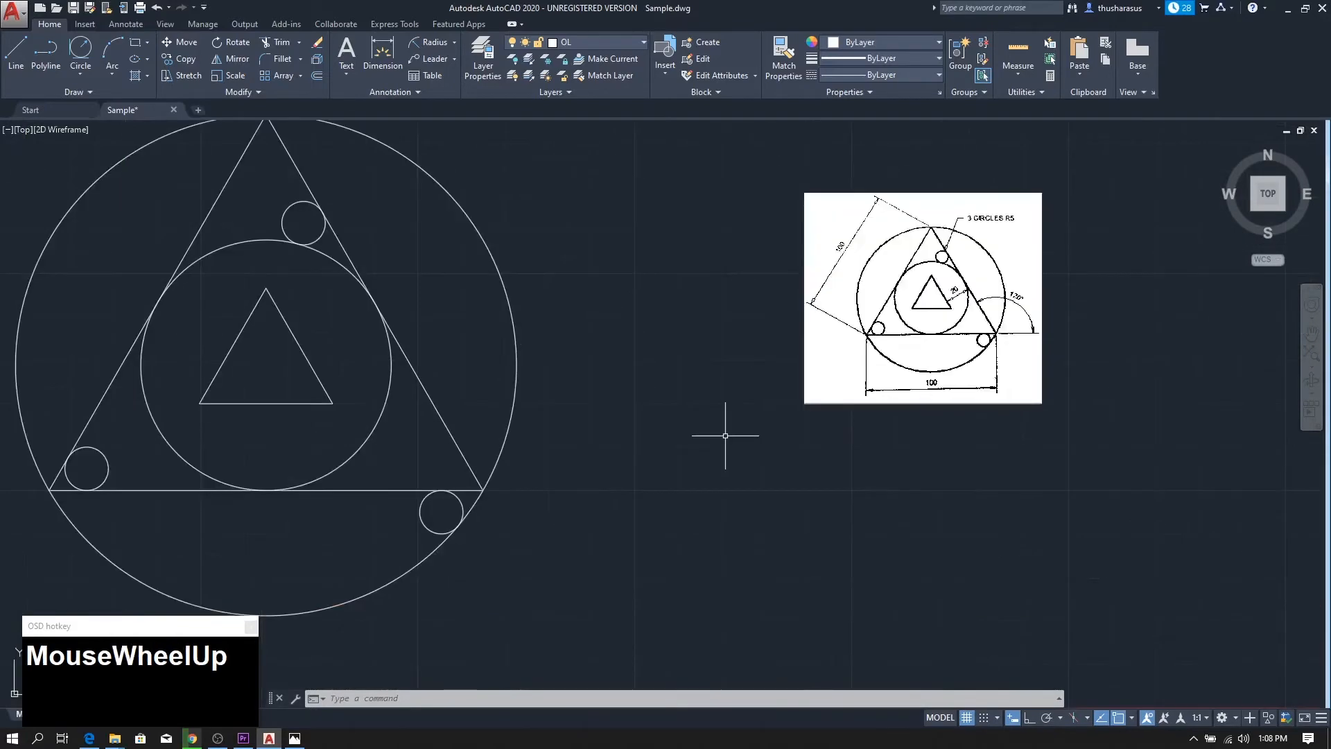
pyautogui.moveTo(725, 436); pyautogui.dragTo(754, 442, button='middle')
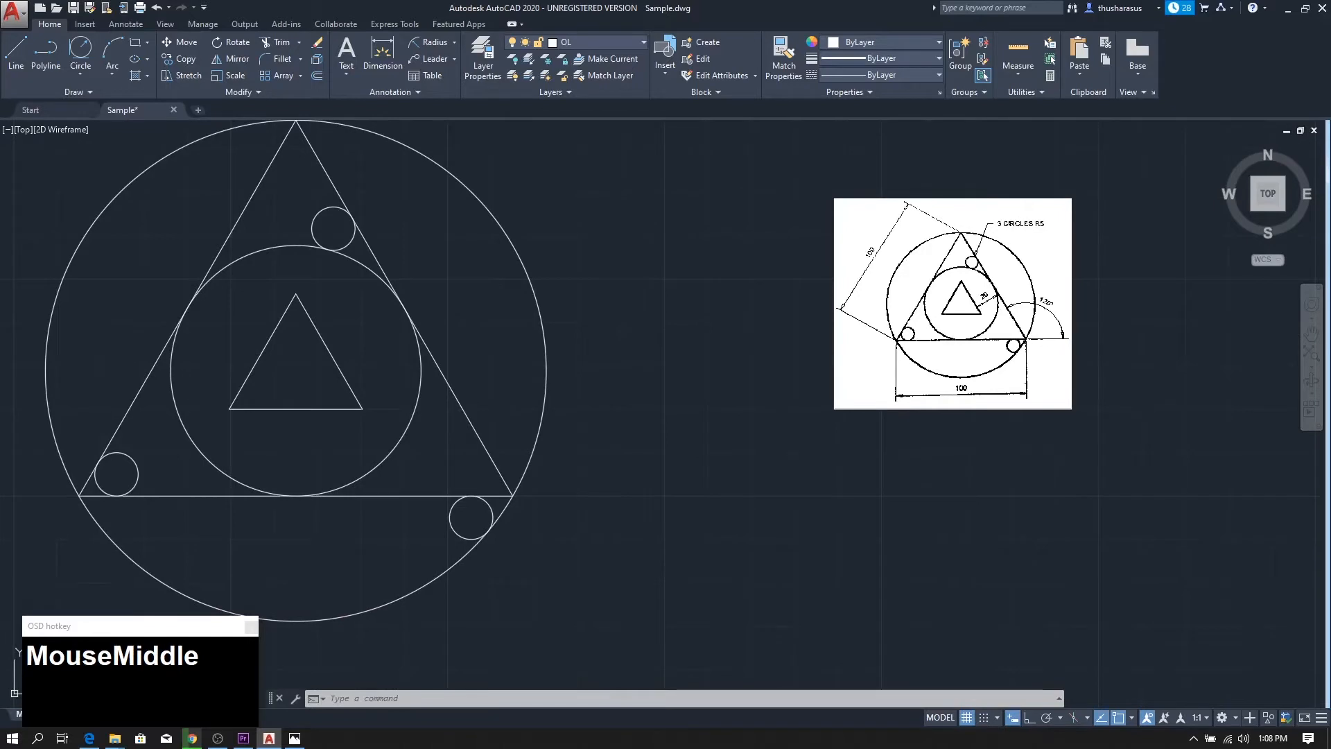
pyautogui.moveTo(762, 398)
pyautogui.mouseDown(button='middle')
pyautogui.moveTo(841, 440)
pyautogui.moveTo(815, 446)
pyautogui.mouseUp(button='middle')
pyautogui.scroll(-2, 841, 439)
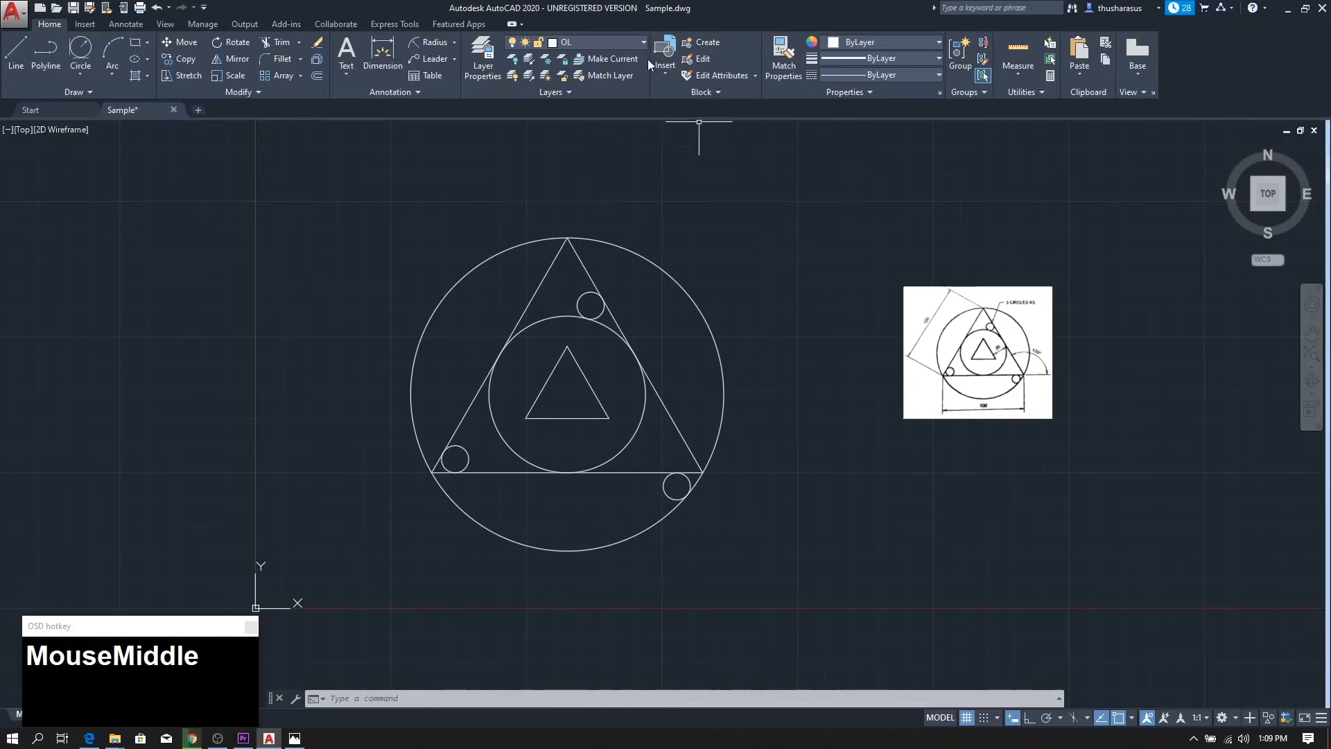
# Make DL the current layer for the dimensions.
pyautogui.click(634, 40)
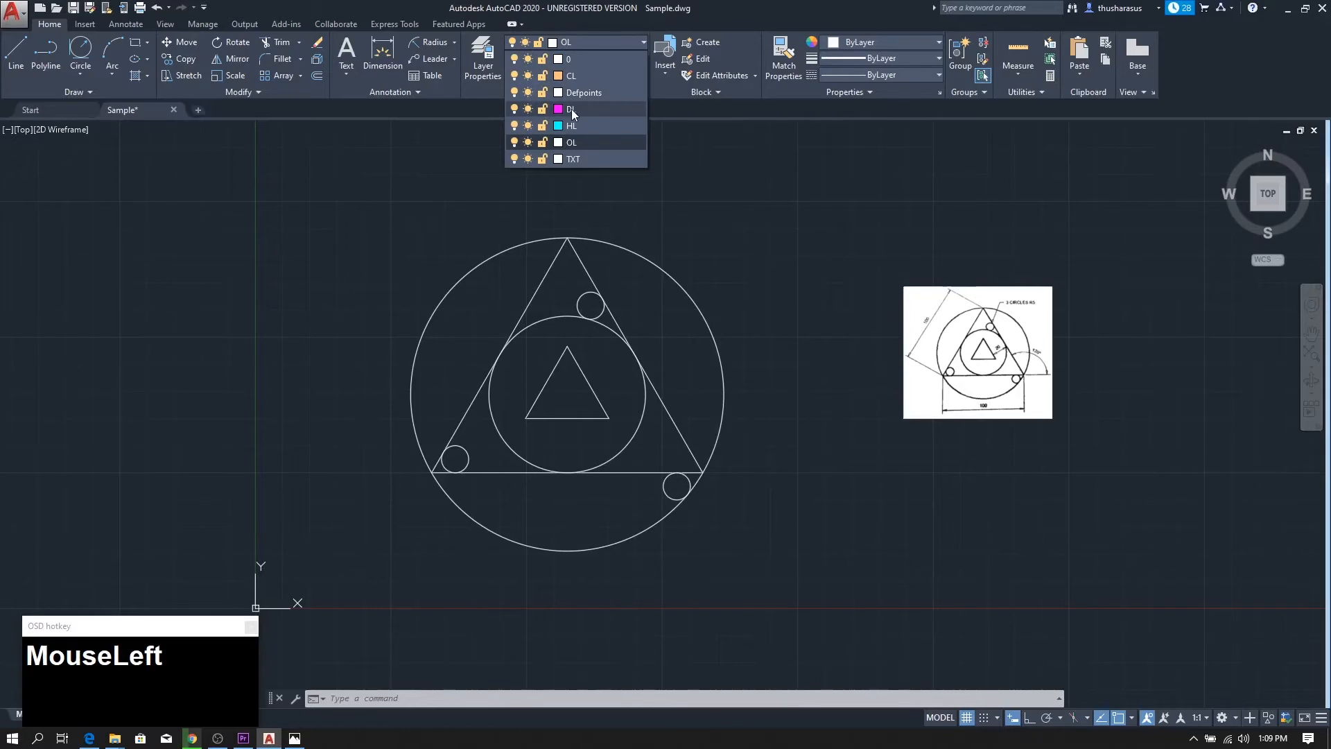
pyautogui.click(572, 110)
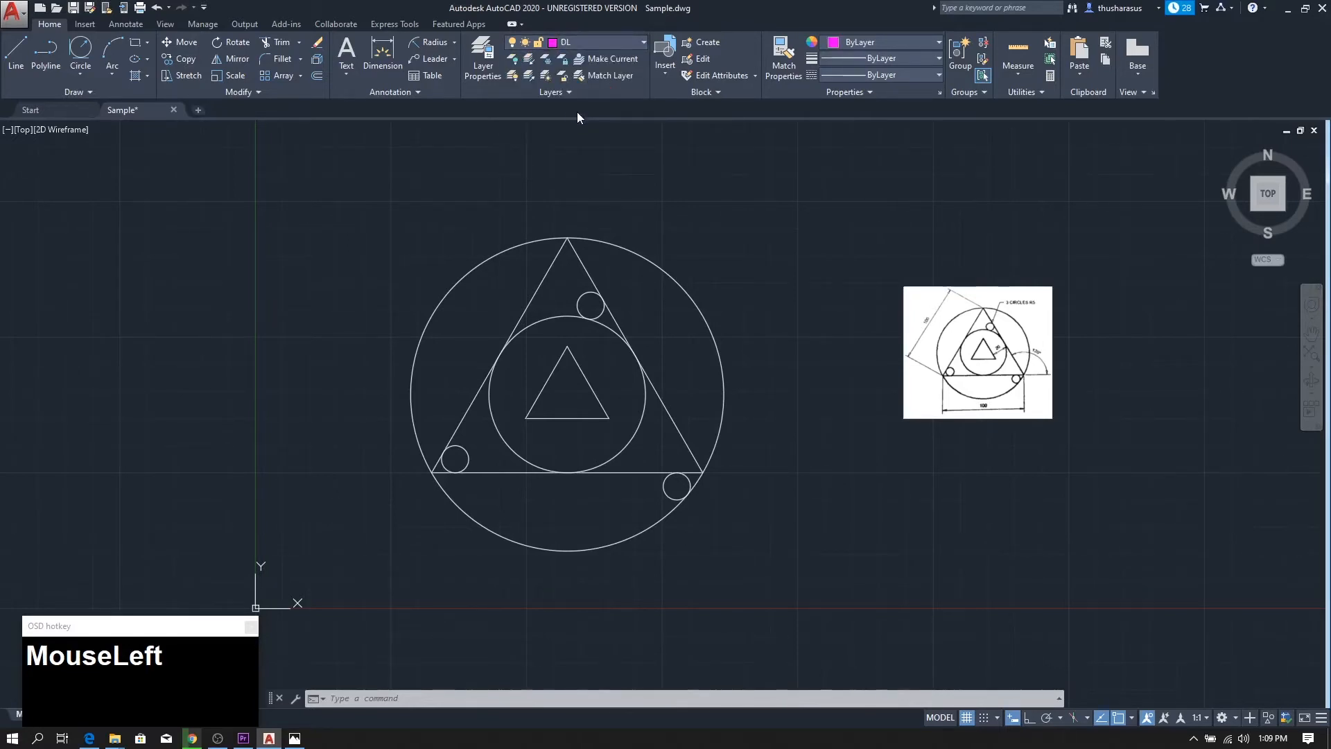
pyautogui.scroll(2, 984, 412)
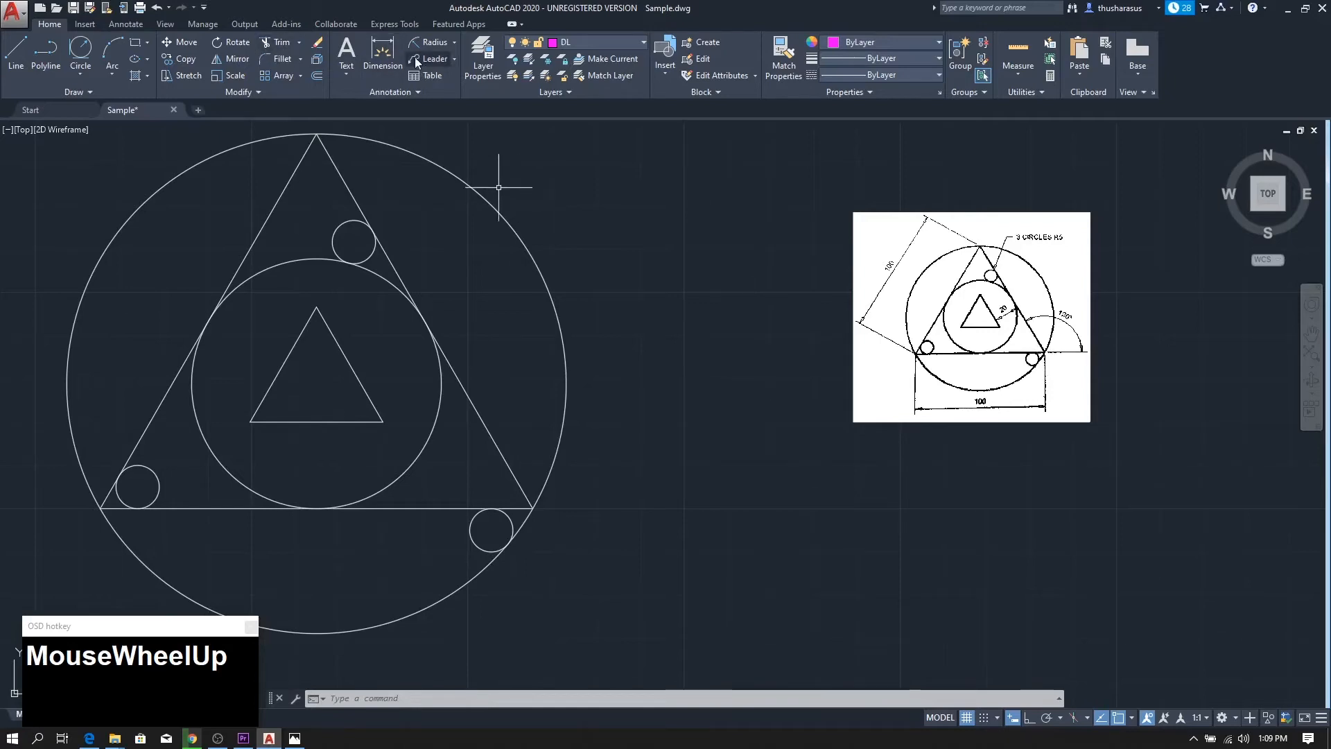
# Add a linear dimension between the large triangle's two base corners, placed below the outer circle.
pyautogui.click(455, 44)
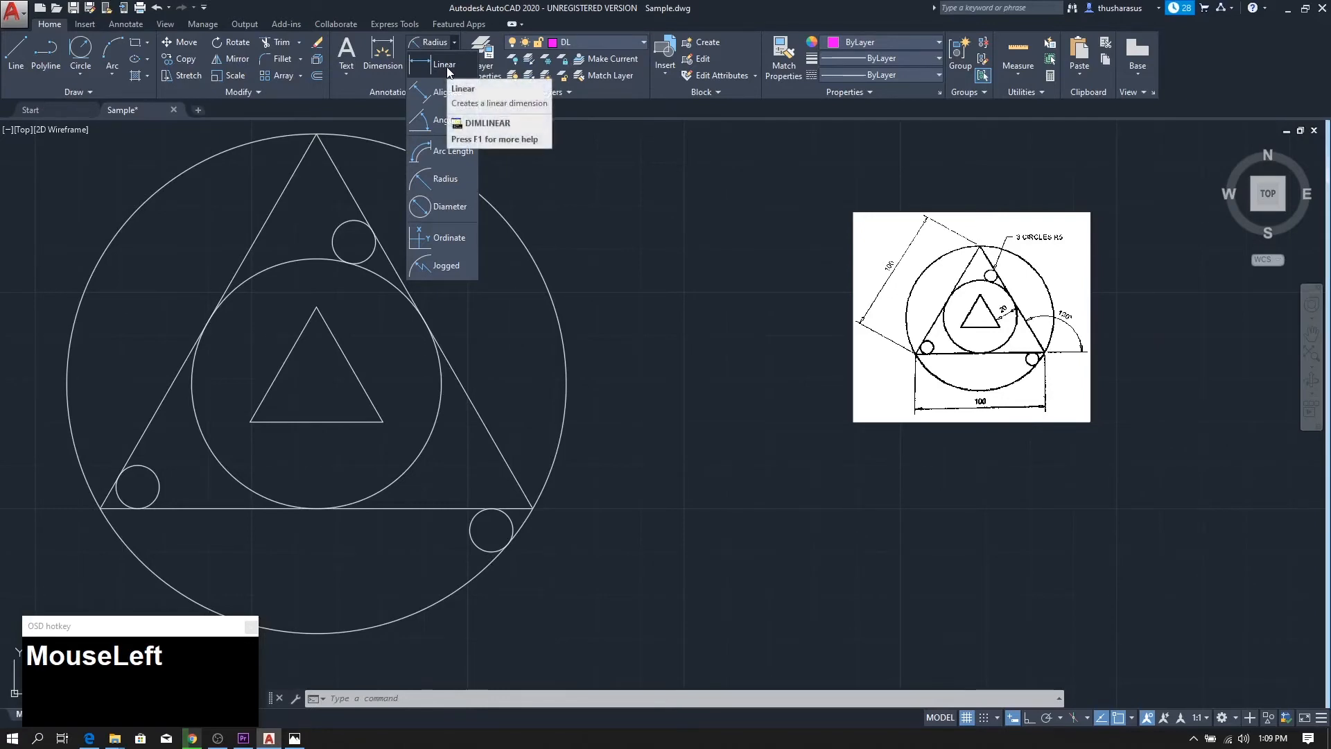
pyautogui.click(446, 67)
pyautogui.moveTo(431, 261); pyautogui.dragTo(630, 199, button='middle')
pyautogui.click(314, 454)
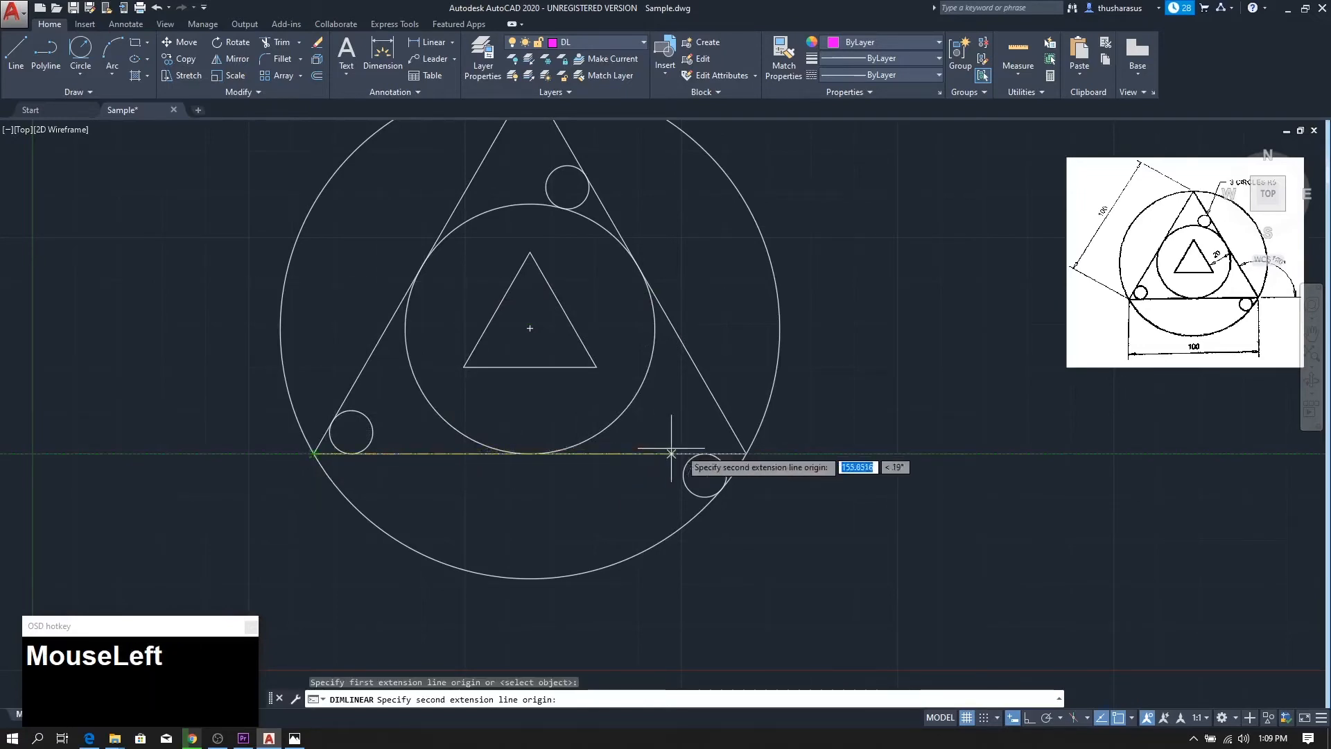
pyautogui.click(740, 455)
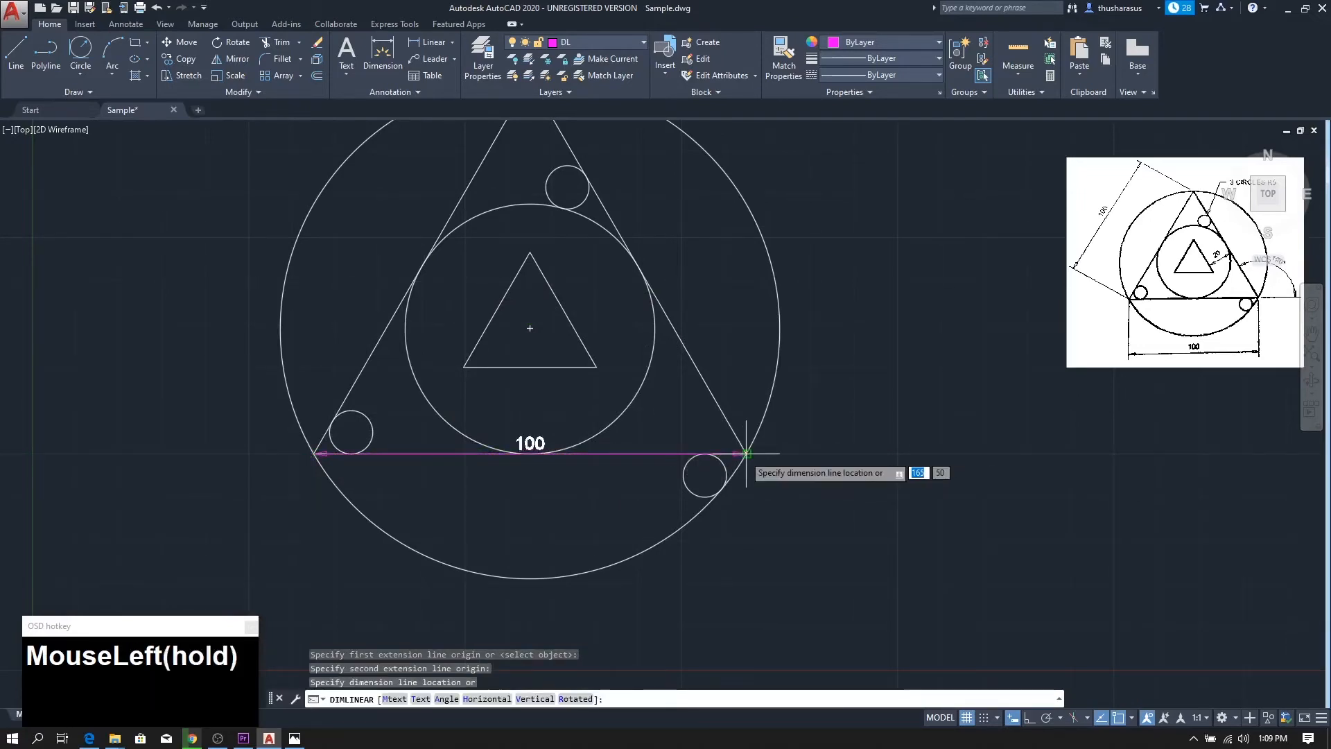
pyautogui.scroll(-2, 720, 587)
pyautogui.scroll(-2, 719, 587)
pyautogui.scroll(2, 719, 587)
pyautogui.moveTo(720, 588); pyautogui.dragTo(717, 450, button='middle')
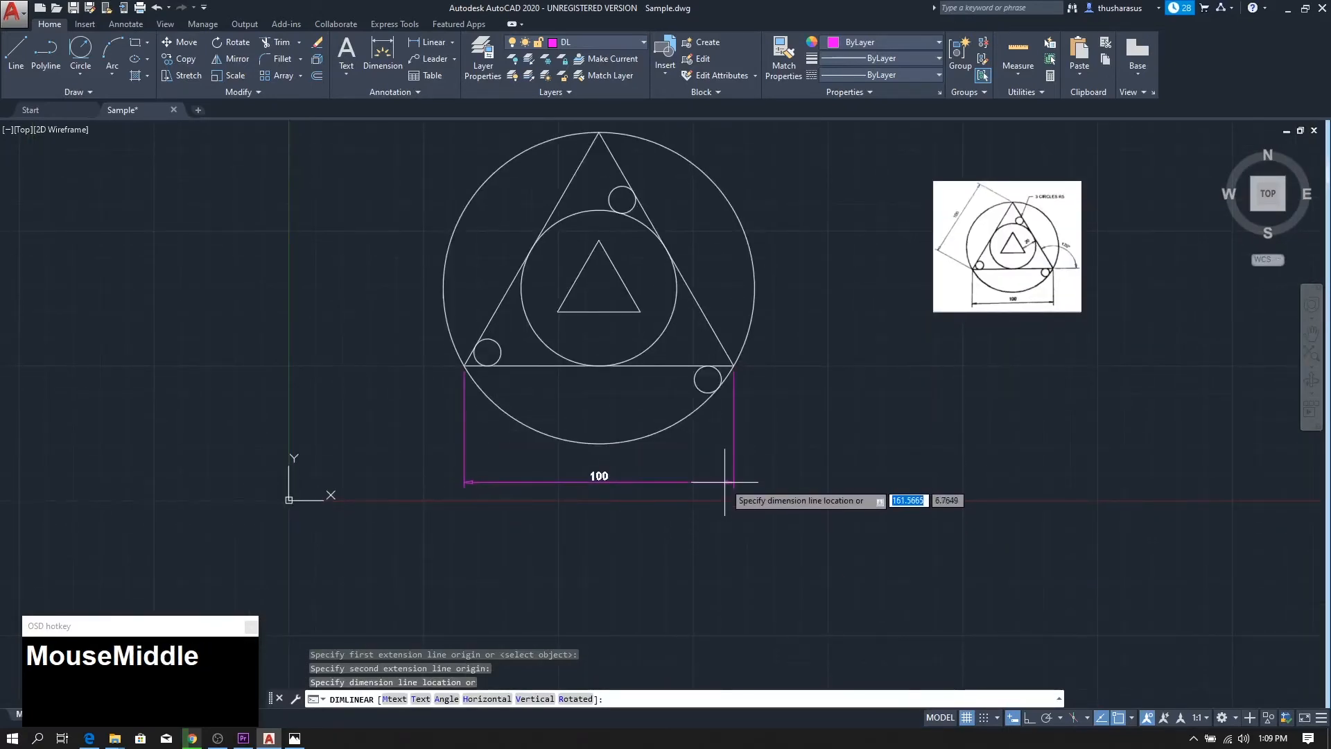
pyautogui.click(724, 481)
# Try a linear dimension from the large triangle's lower-left corner to its apex, placed outside the outer circle, and undo it.
pyautogui.moveTo(895, 388); pyautogui.dragTo(880, 425, button='middle')
pyautogui.scroll(4, 951, 293)
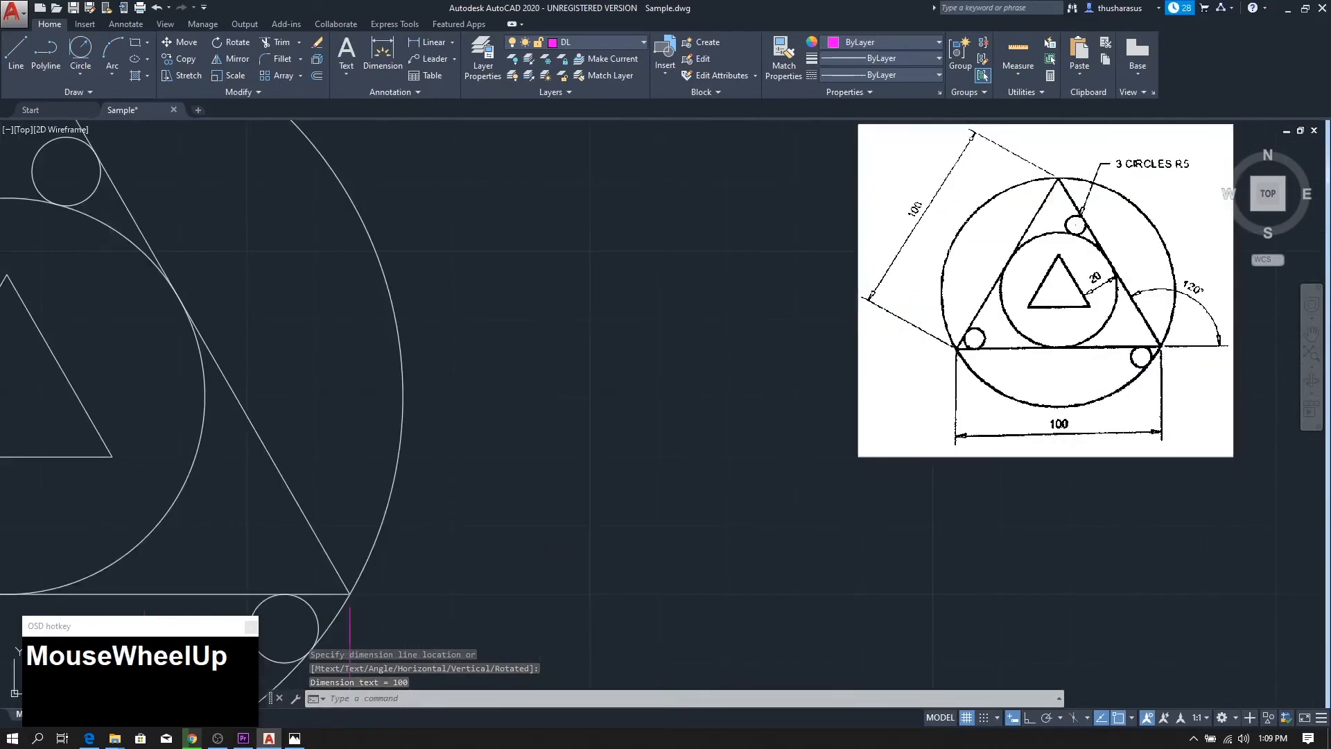
pyautogui.scroll(-2, 772, 303)
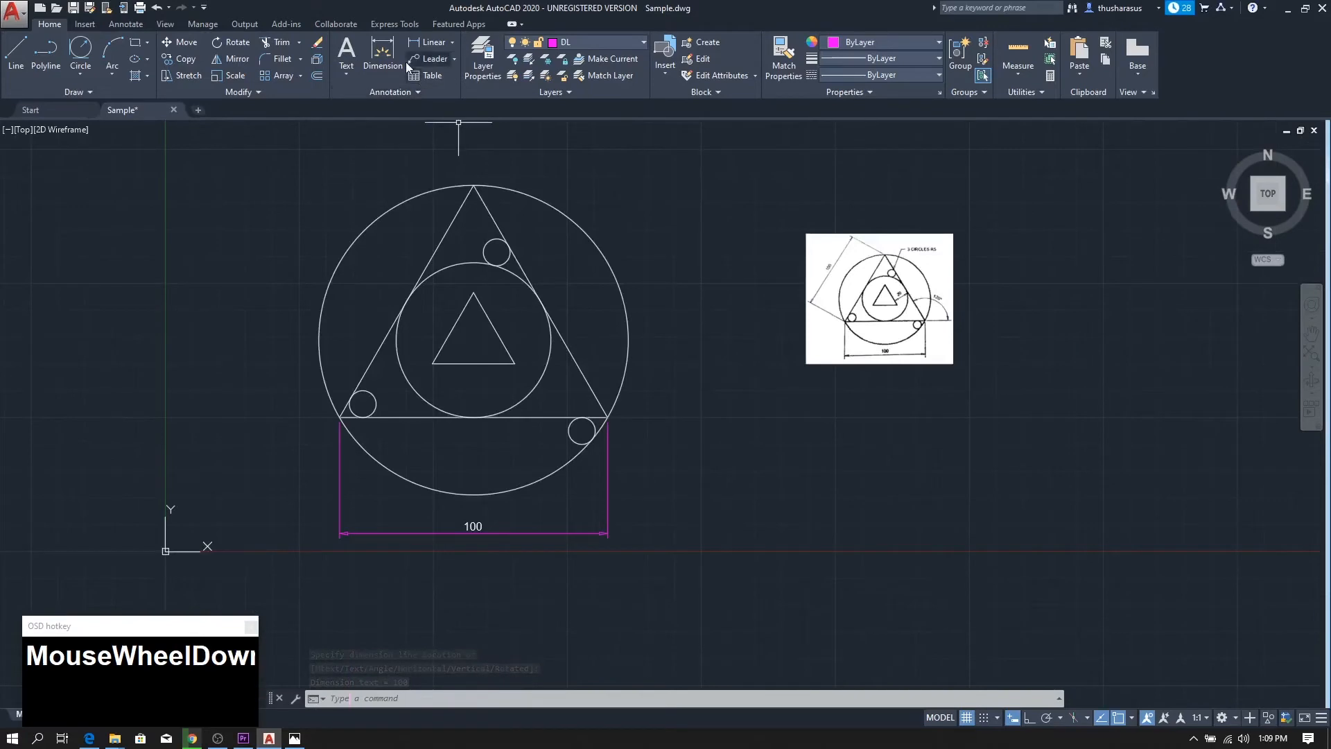
pyautogui.click(425, 42)
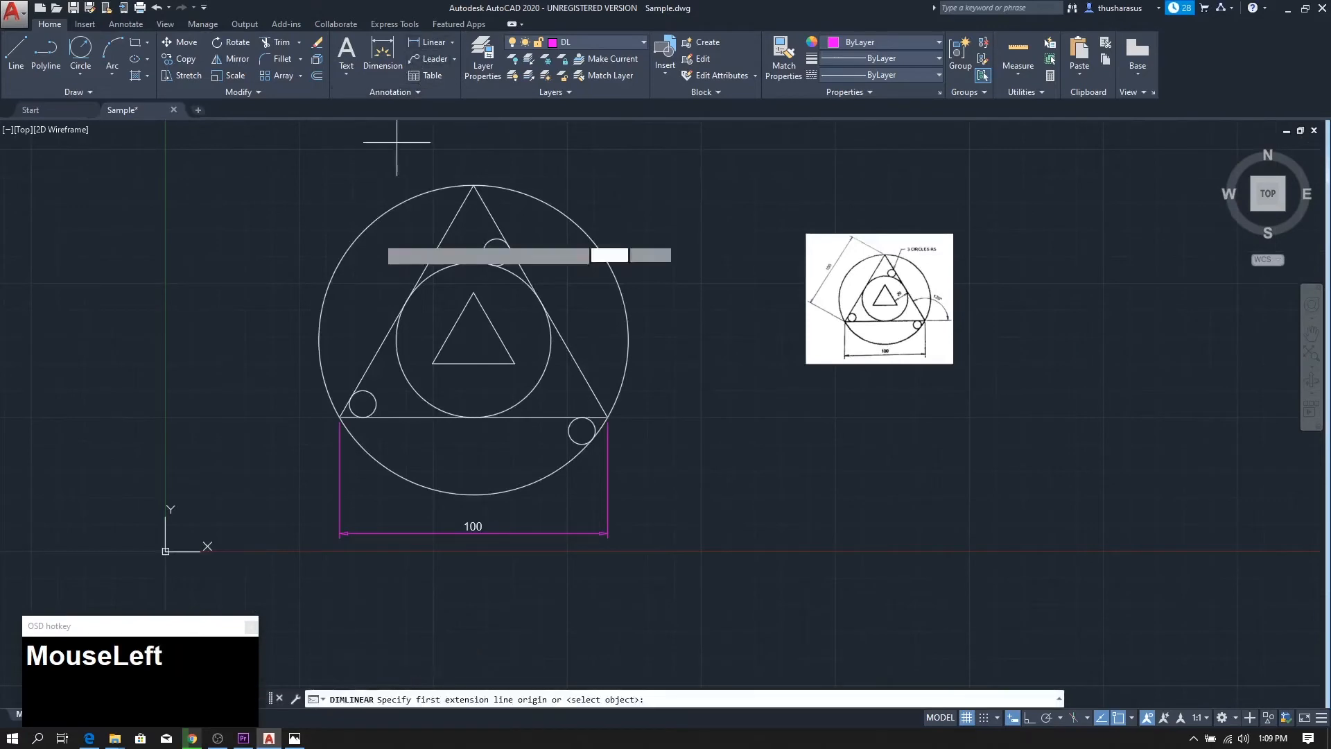
pyautogui.click(341, 416)
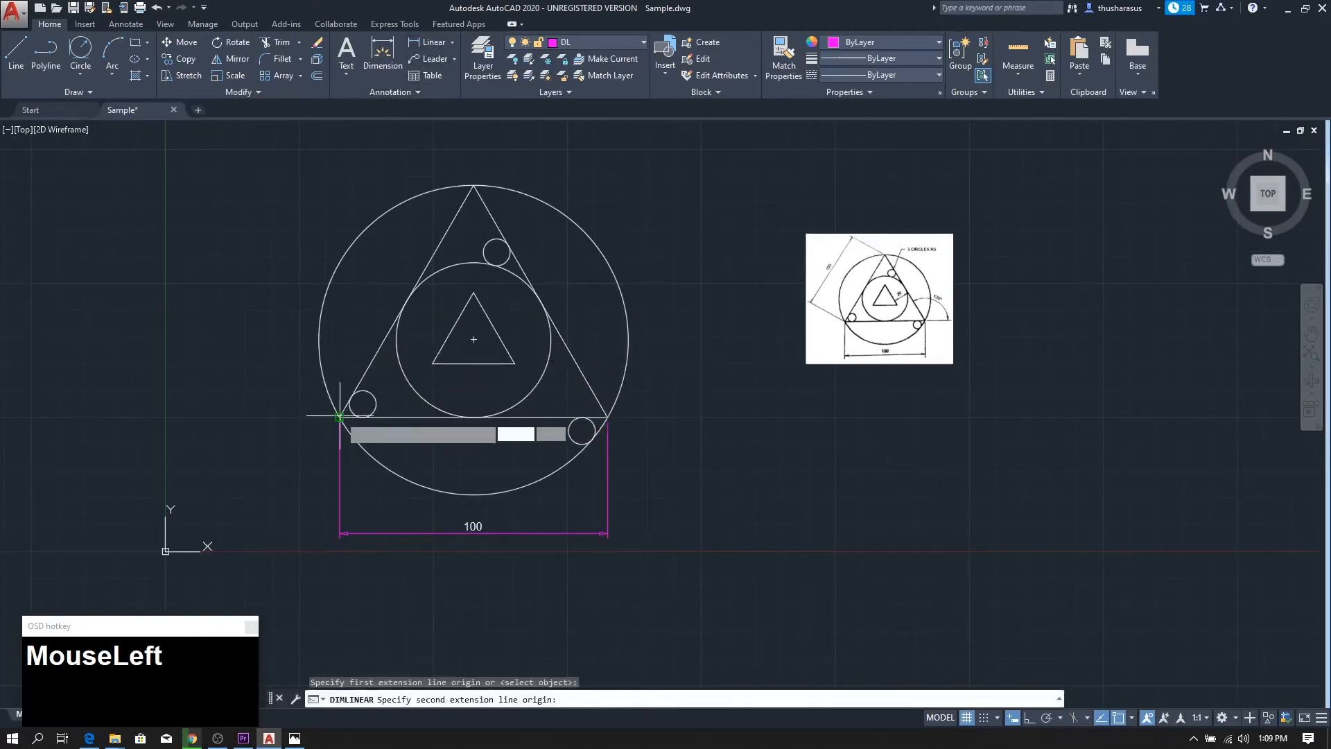
pyautogui.click(474, 183)
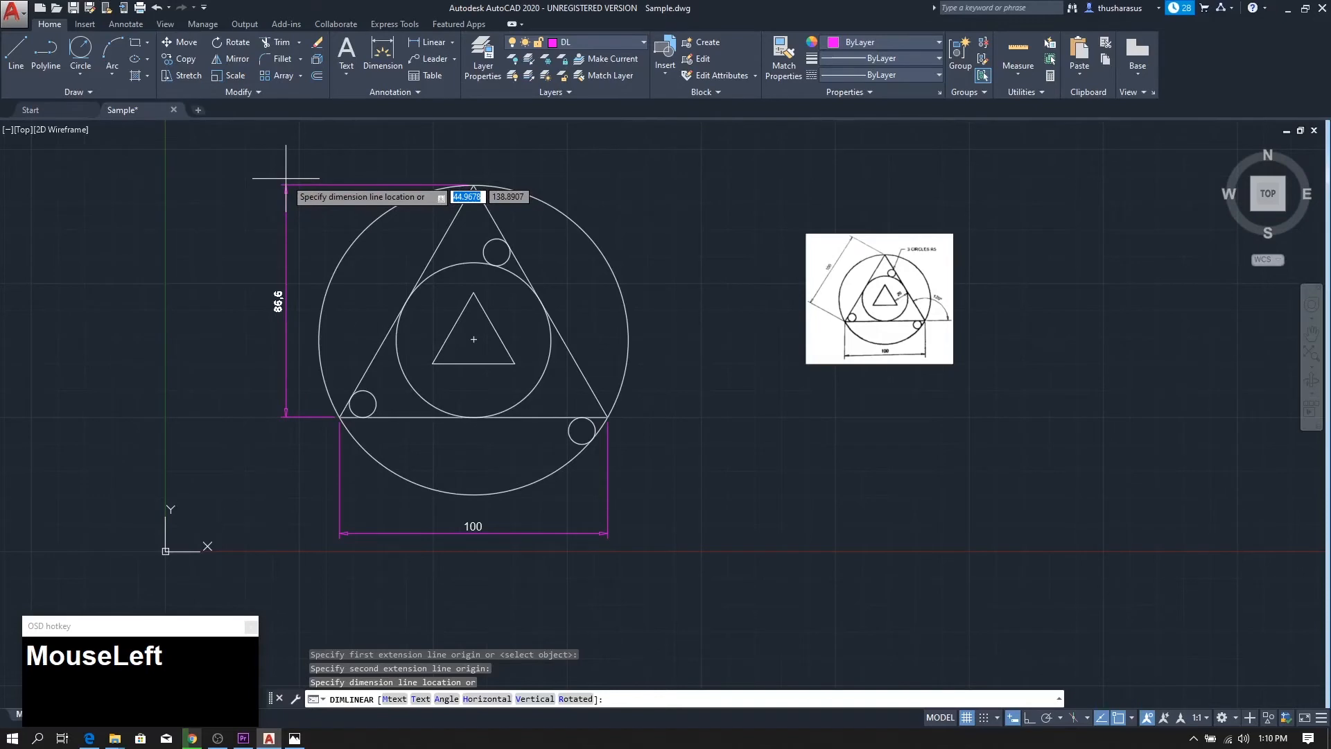
pyautogui.click(286, 178)
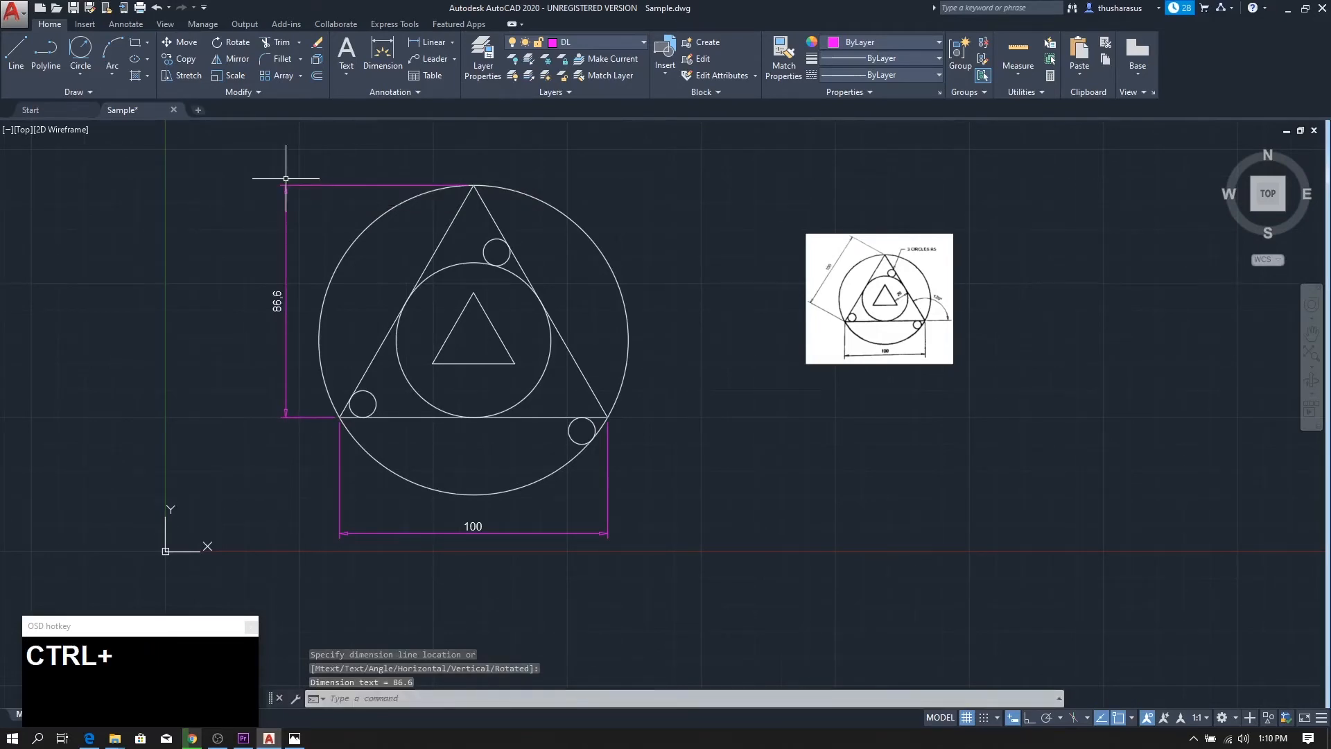
pyautogui.hotkey('ctrl', 'z')
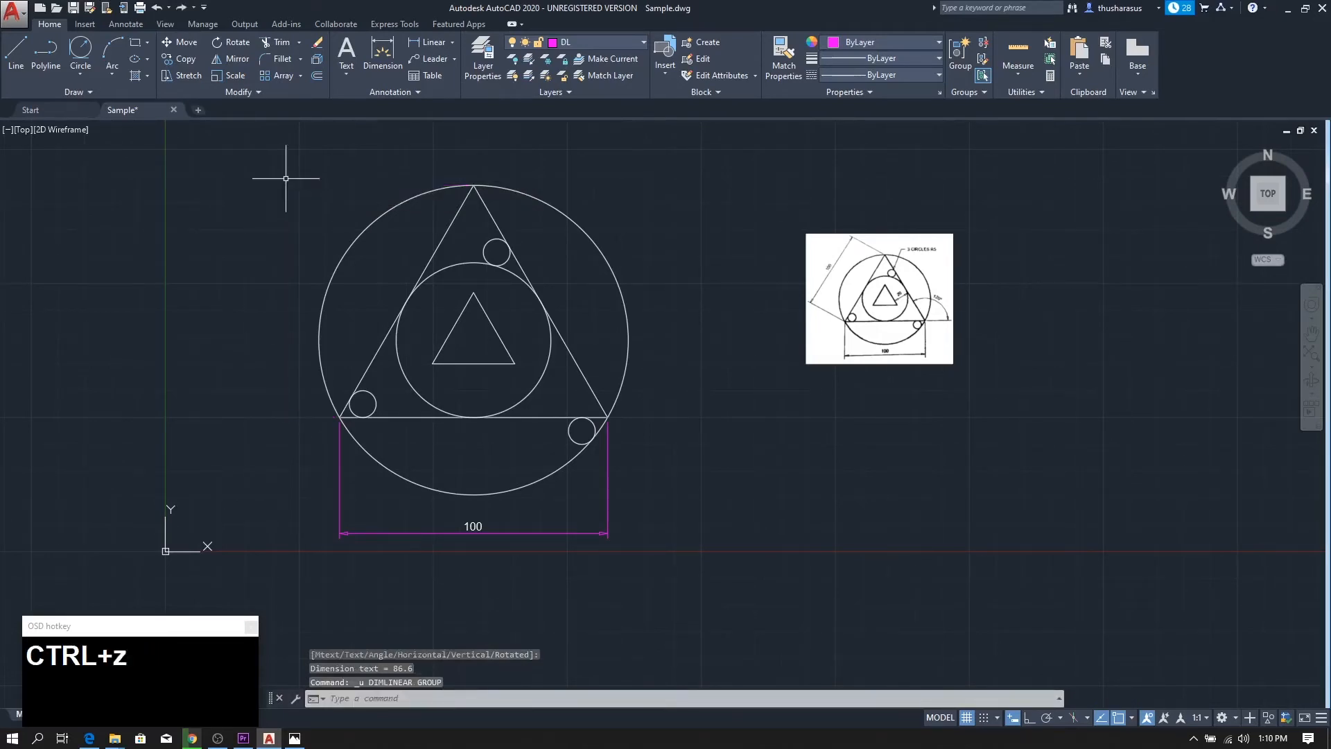
# Add an aligned dimension along the large triangle's left side, from its lower-left corner to its apex, placed outside the outer circle.
pyautogui.click(452, 42)
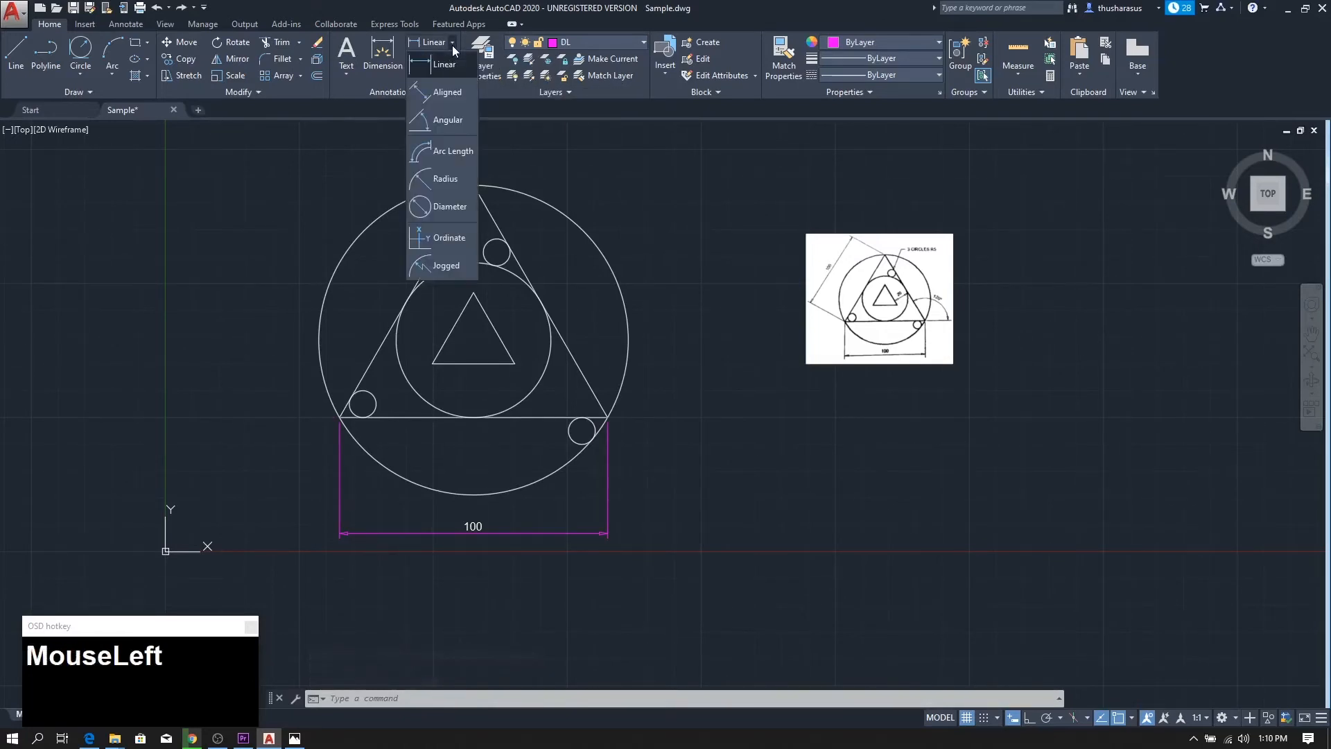
pyautogui.click(441, 92)
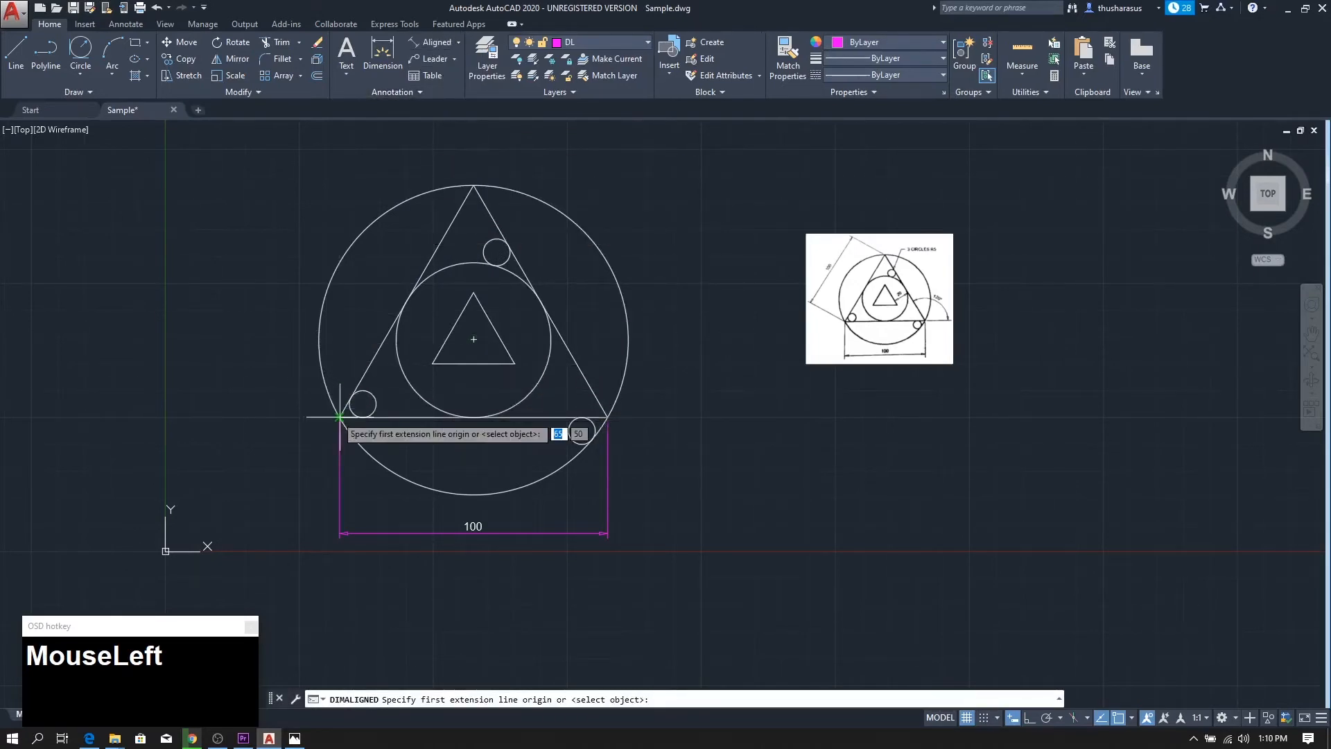
pyautogui.click(340, 417)
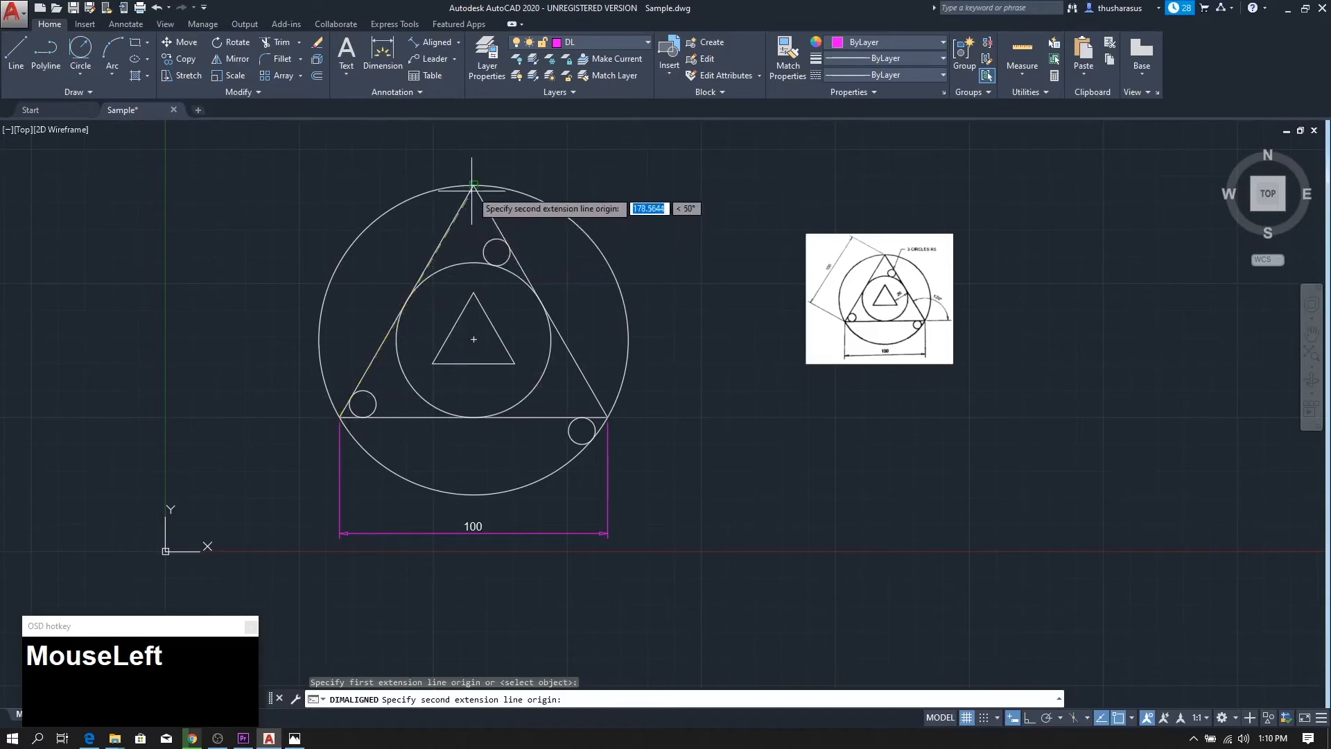
pyautogui.click(473, 186)
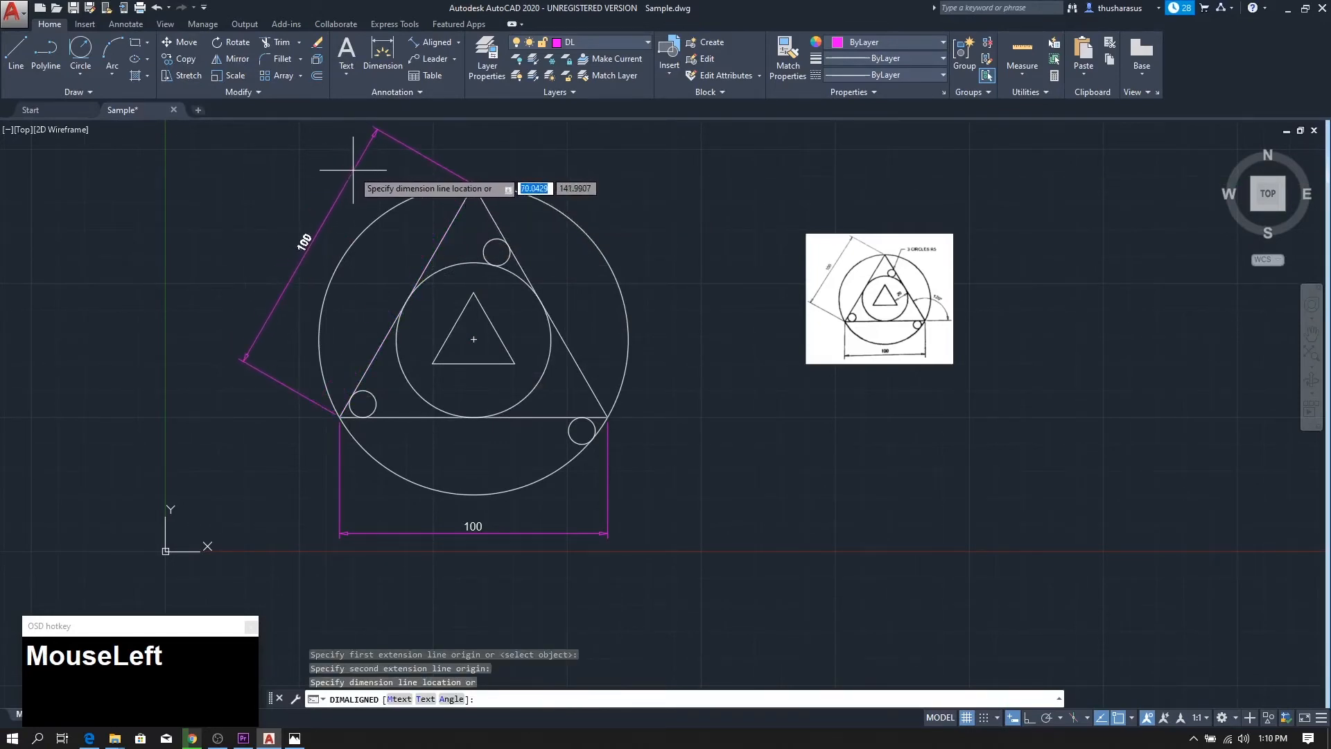
pyautogui.click(353, 172)
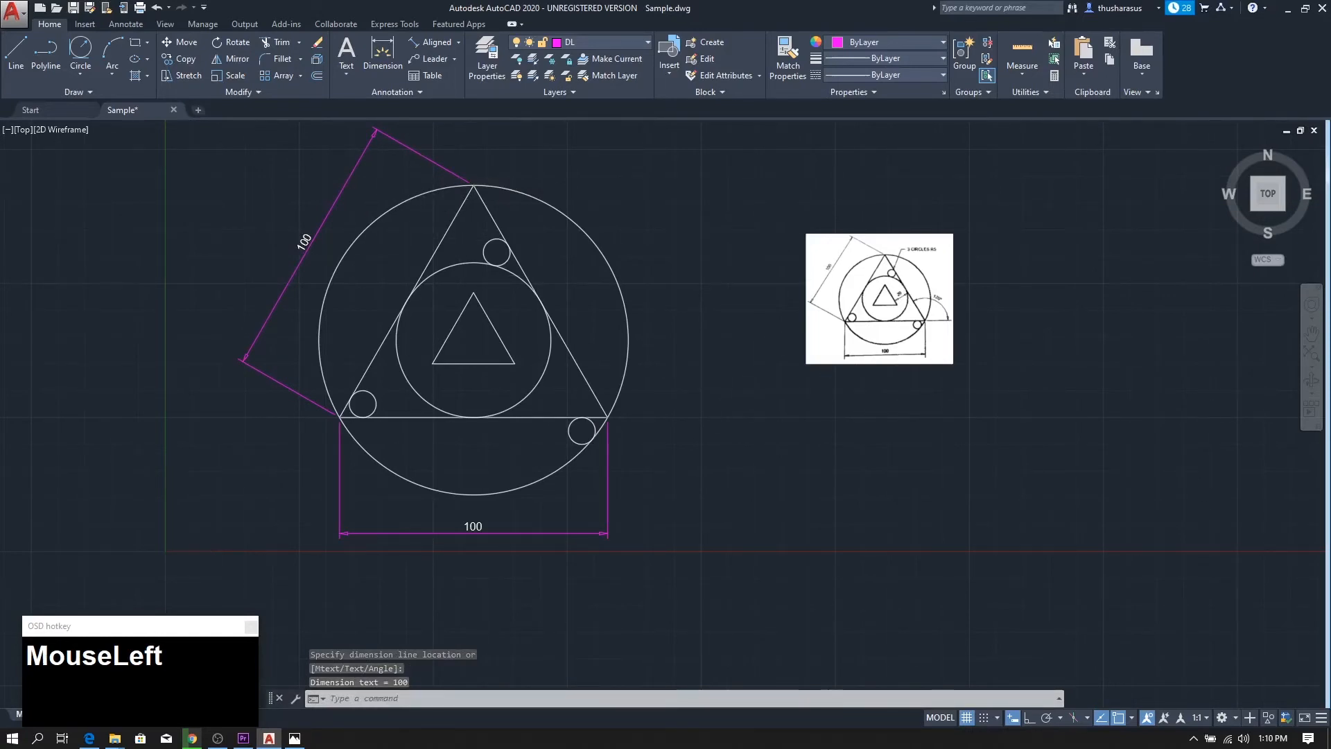
# Try a linear dimension between the right-side midpoints of the inner and large triangles, and undo it.
pyautogui.scroll(4, 898, 296)
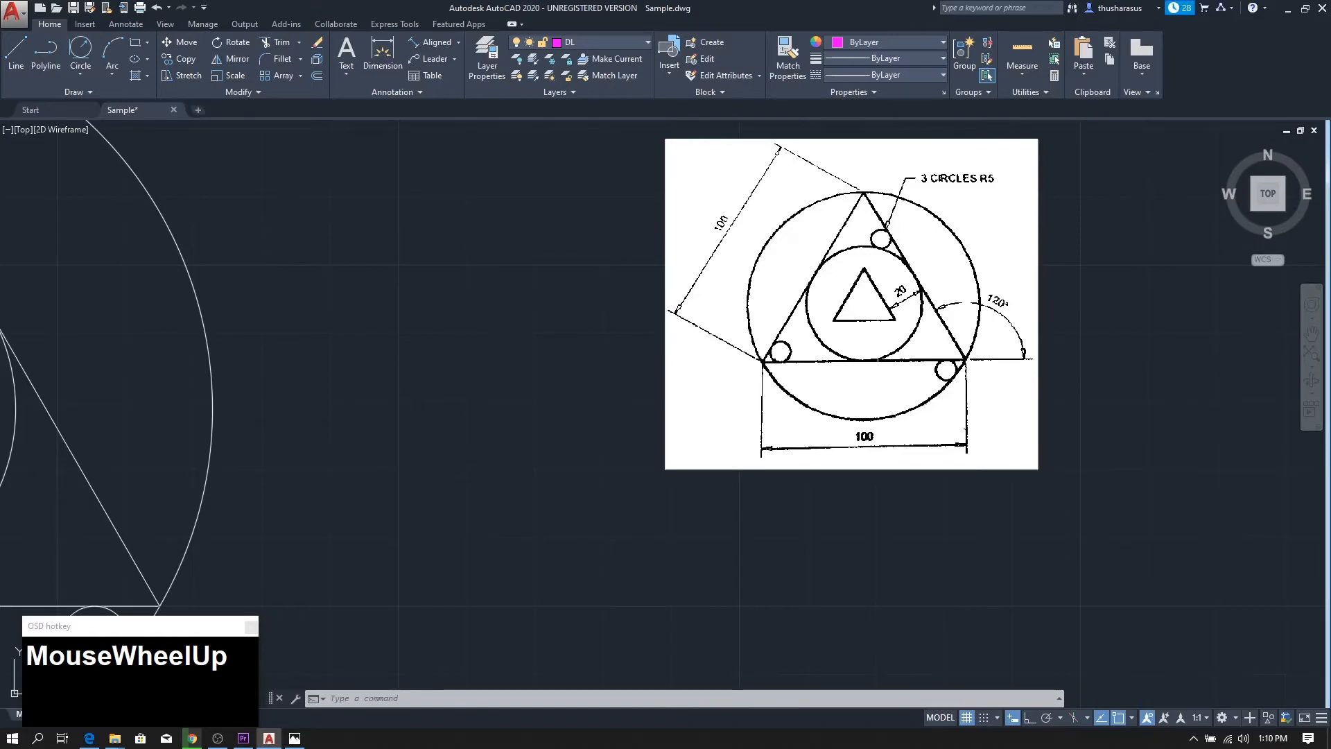
pyautogui.scroll(-4, 704, 363)
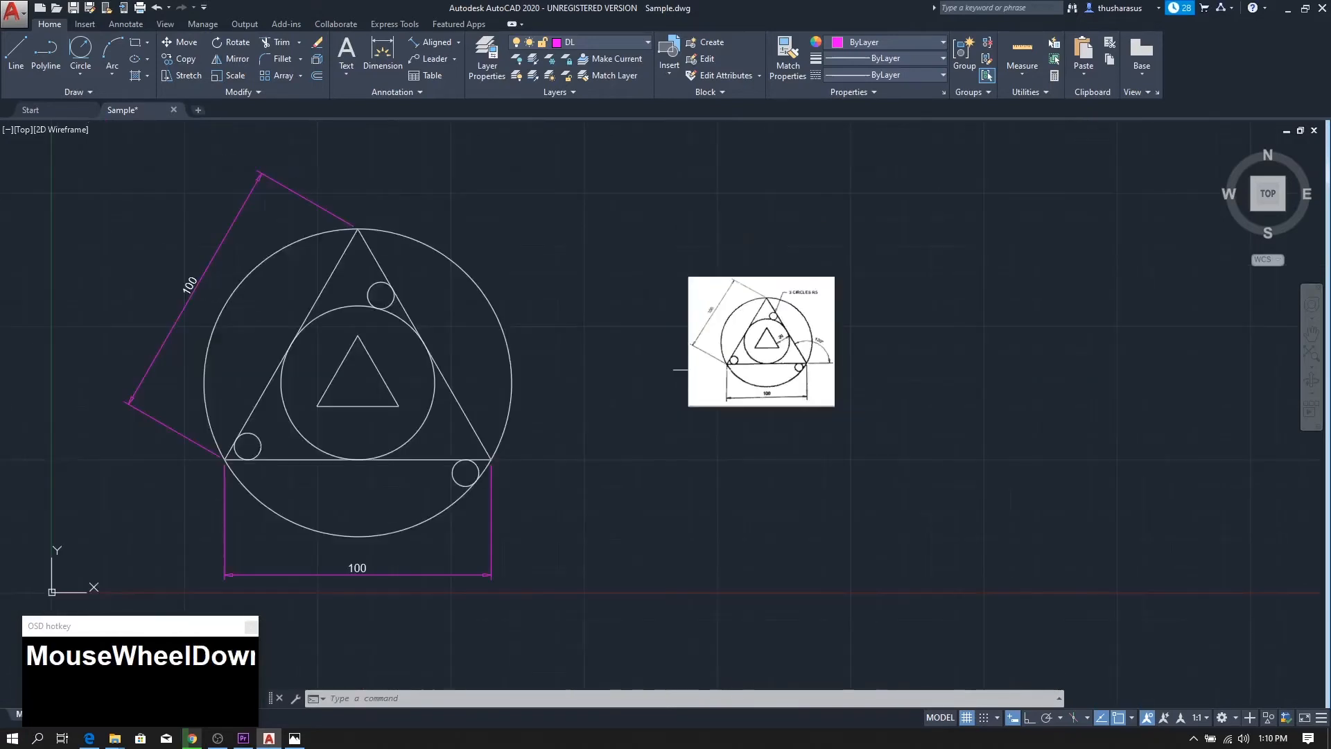
pyautogui.moveTo(600, 398); pyautogui.dragTo(700, 373, button='middle')
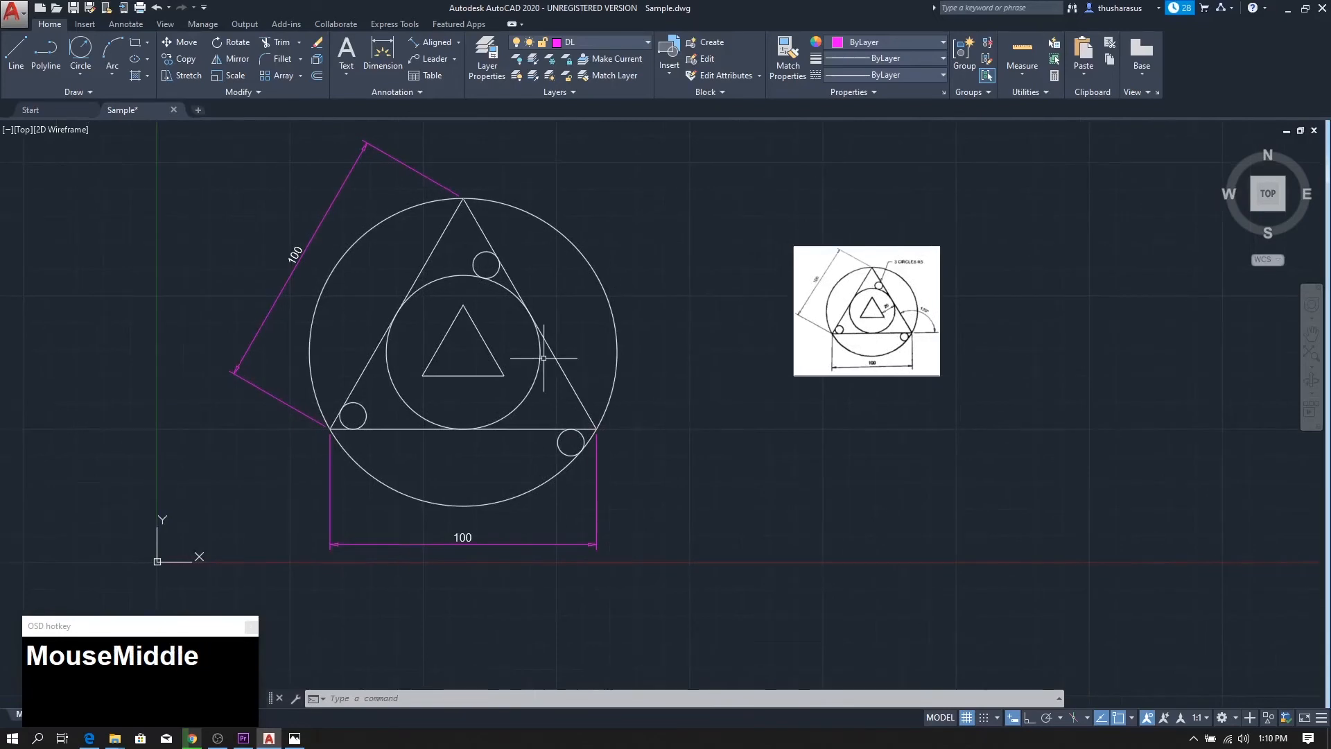
pyautogui.click(459, 43)
pyautogui.click(426, 63)
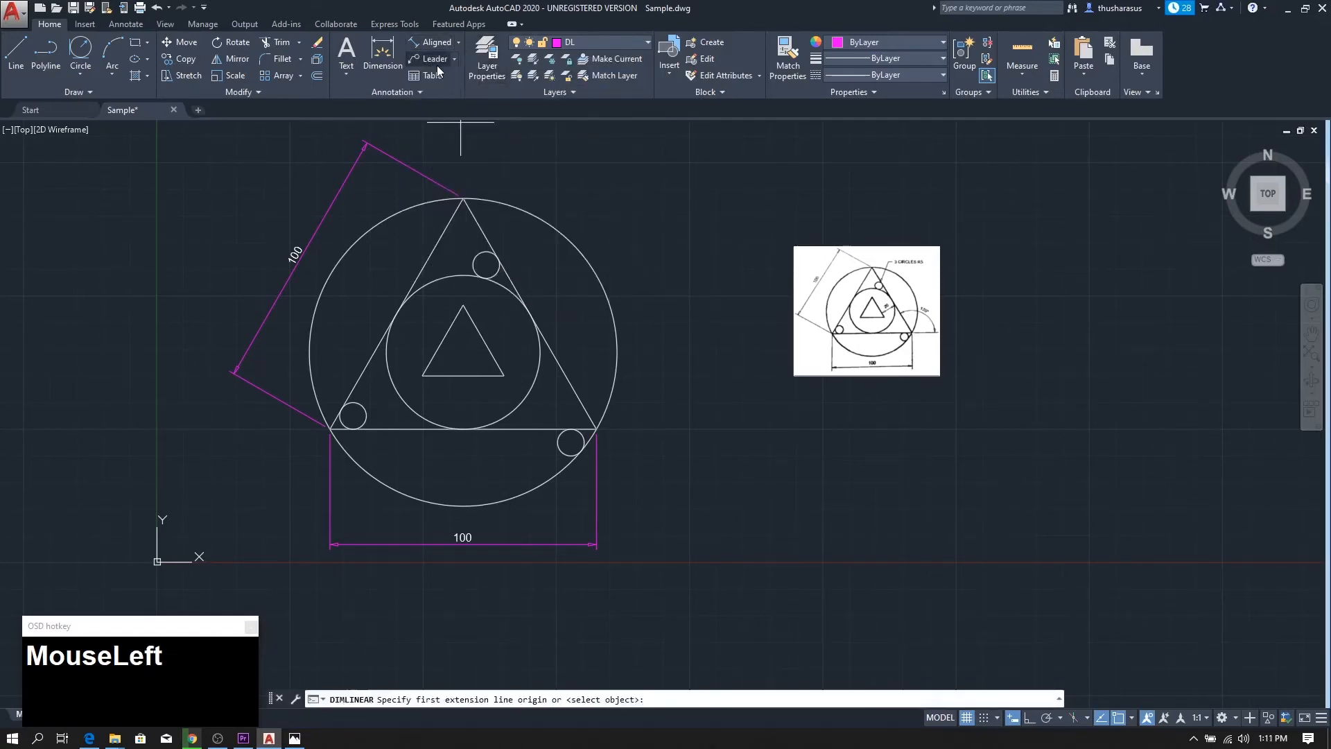
pyautogui.scroll(2, 472, 349)
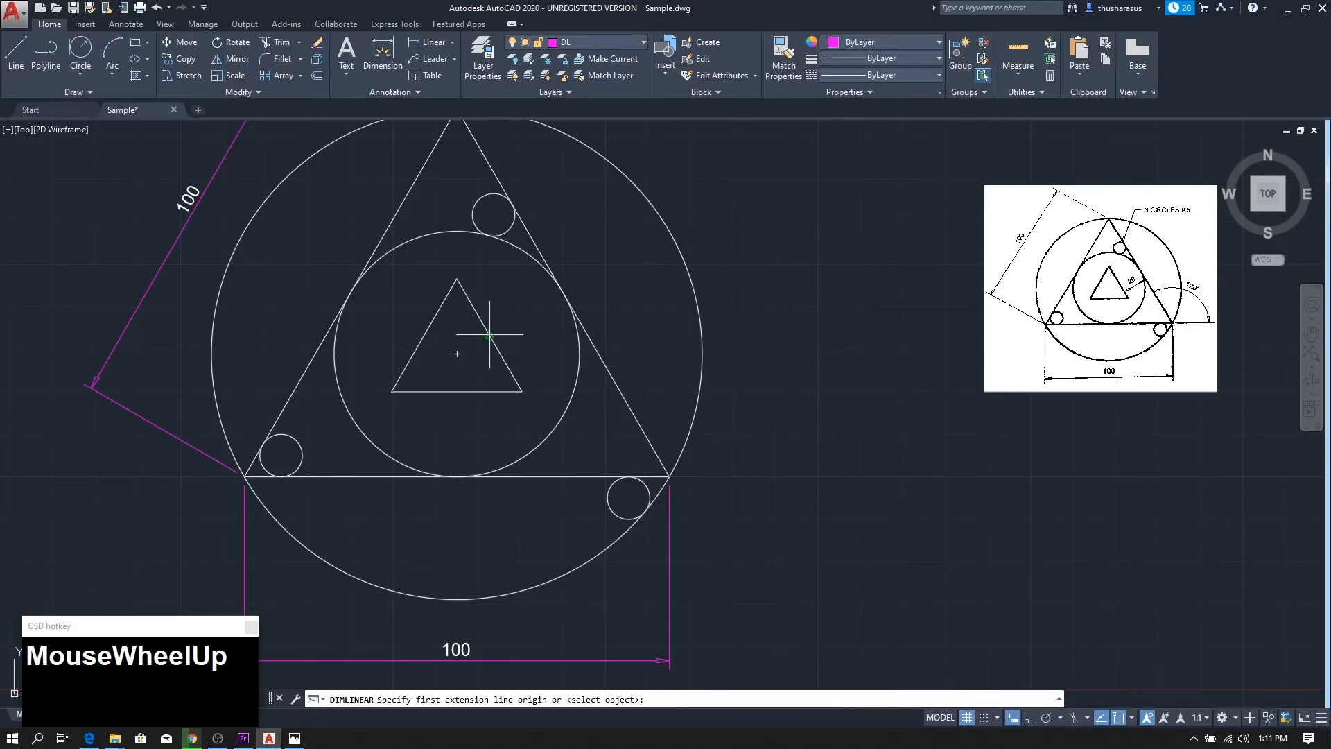
pyautogui.click(1133, 721)
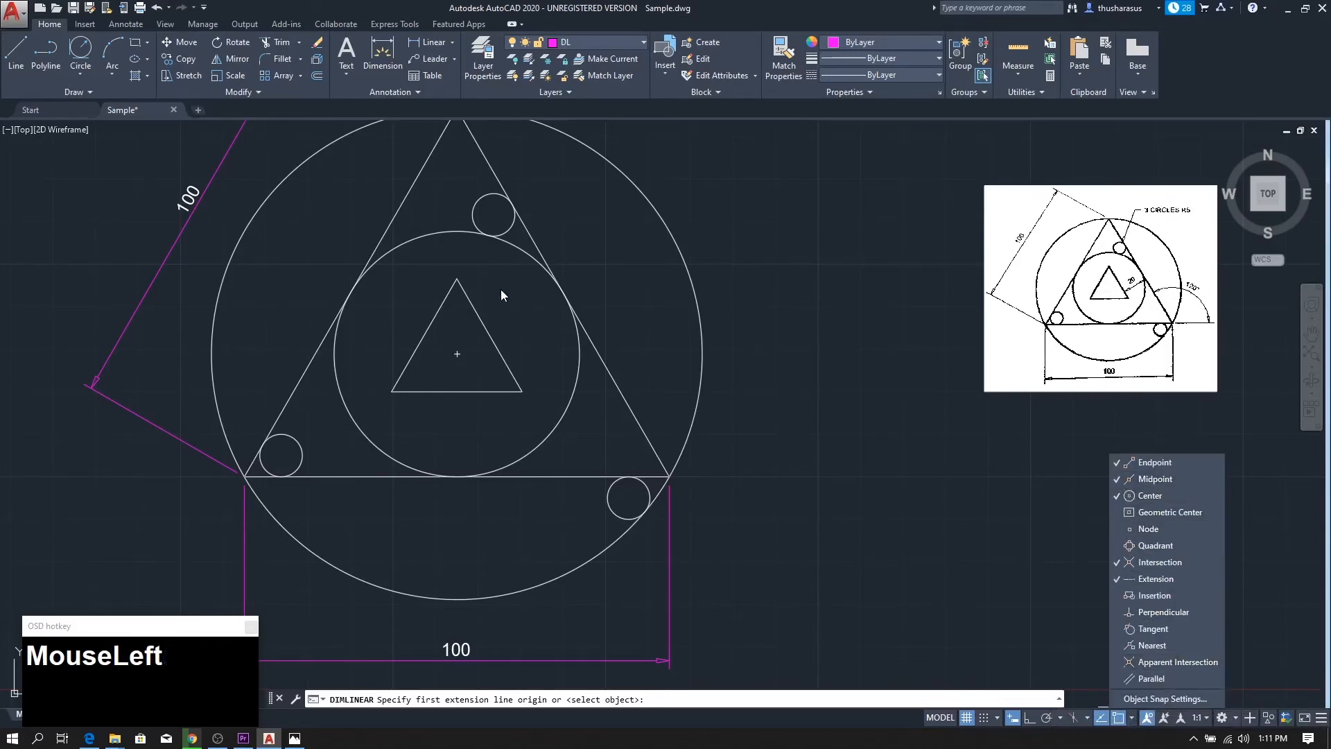
pyautogui.click(506, 312)
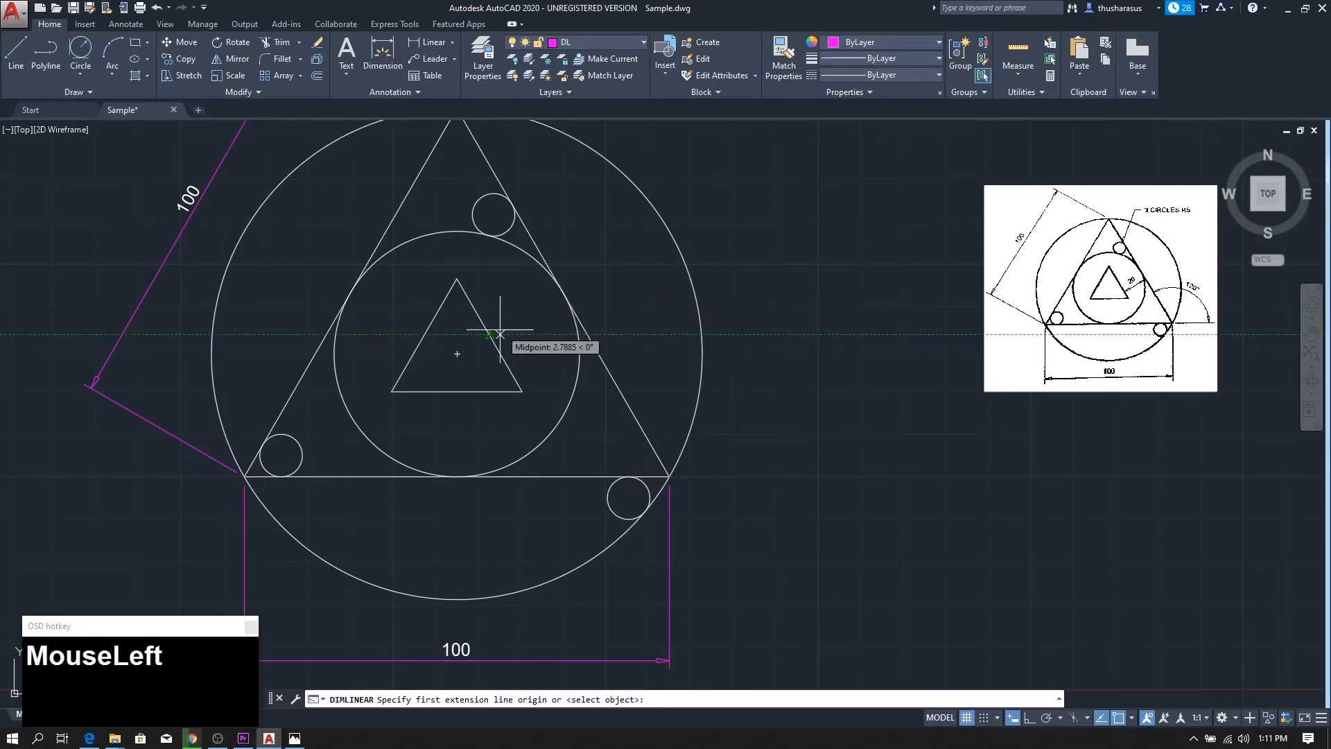
pyautogui.click(500, 324)
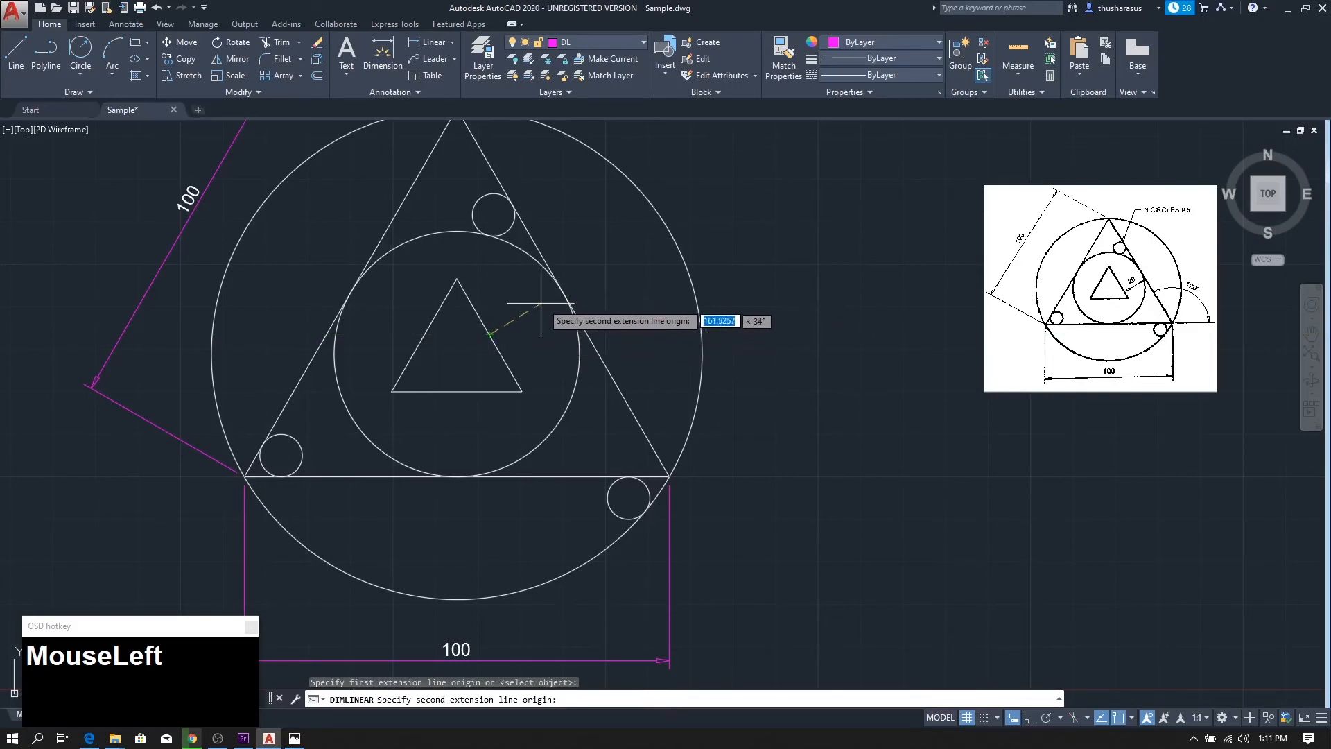
pyautogui.click(563, 292)
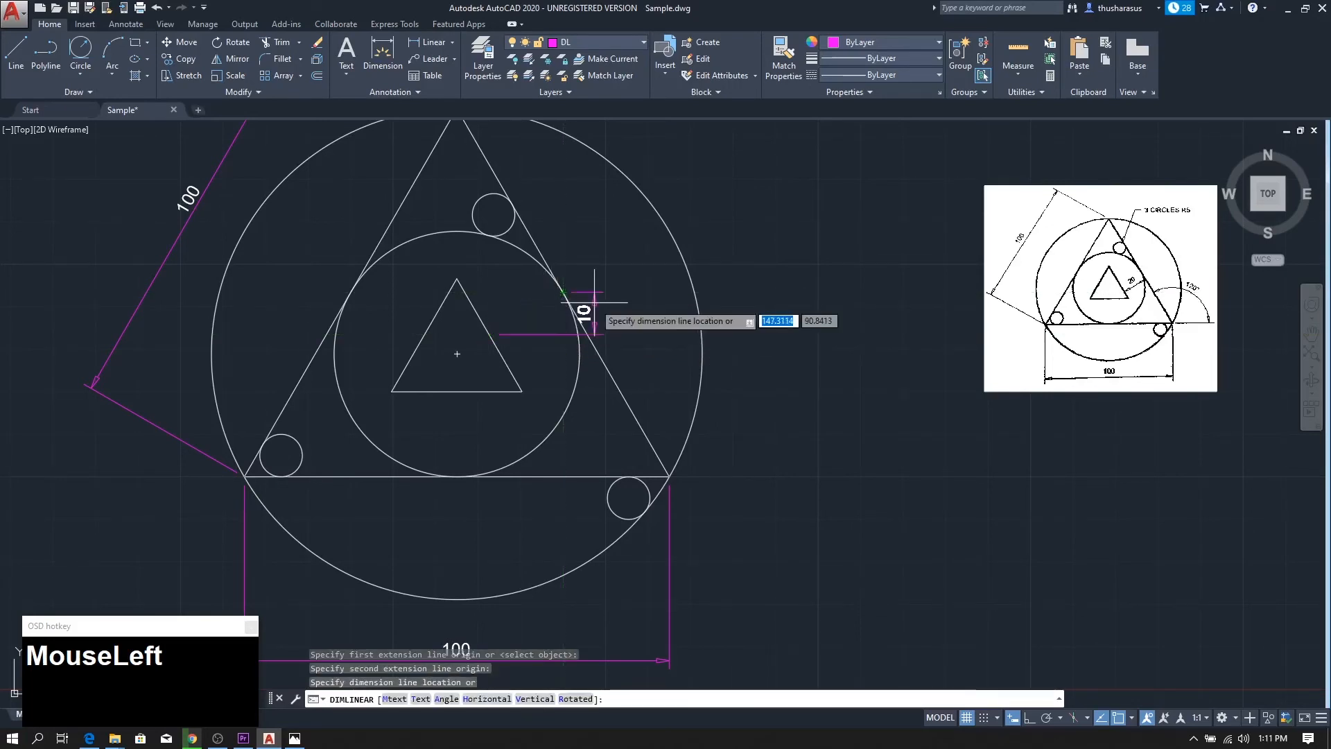
pyautogui.click(627, 325)
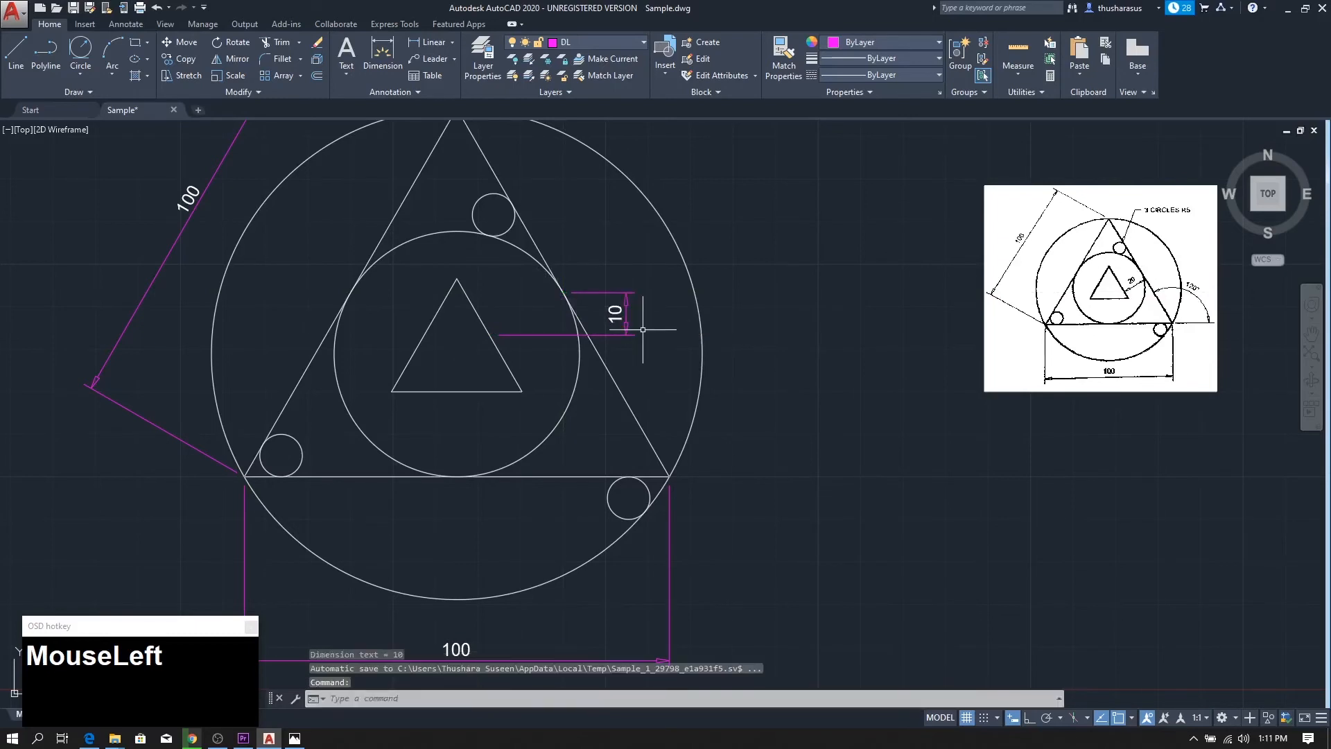
pyautogui.hotkey('ctrl', 'z')
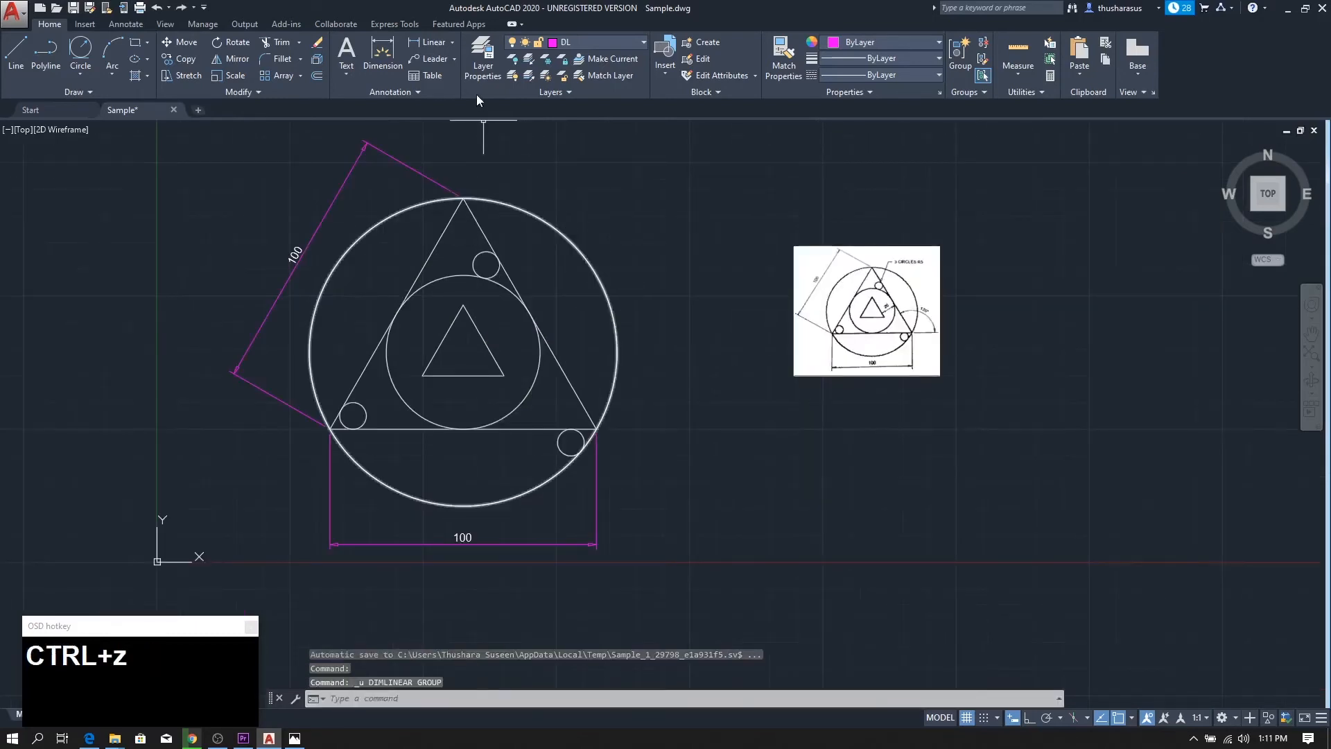
# Add an aligned dimension from the midpoint of the inner triangle's right side to the midpoint of the large triangle's right side.
pyautogui.click(452, 42)
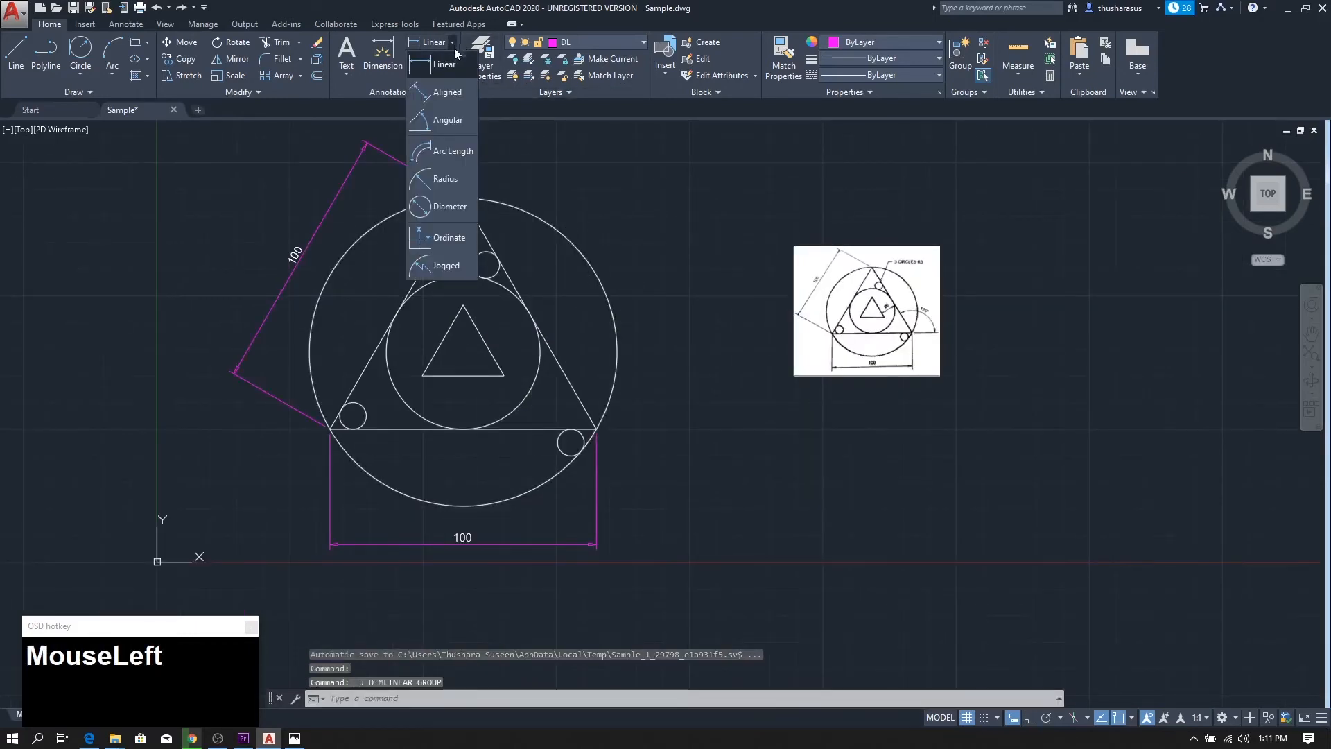
pyautogui.click(447, 91)
pyautogui.scroll(4, 477, 326)
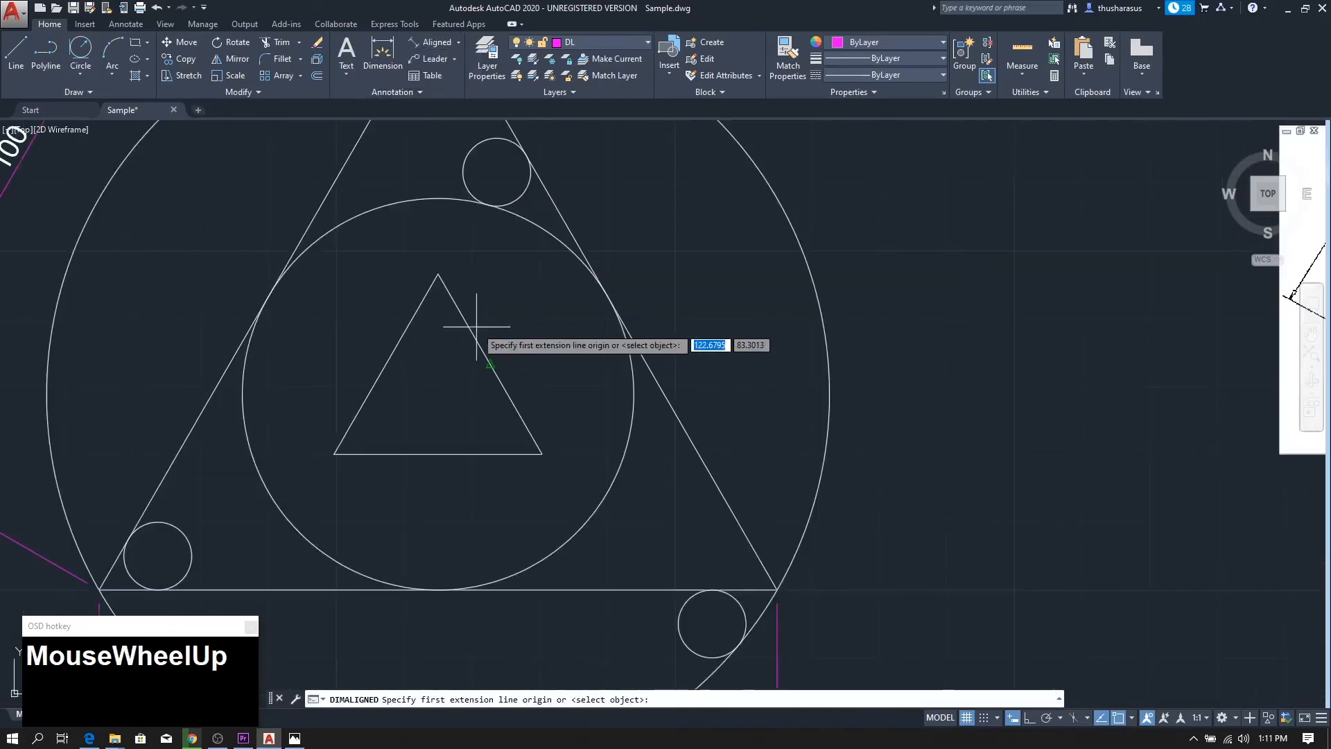
pyautogui.click(489, 365)
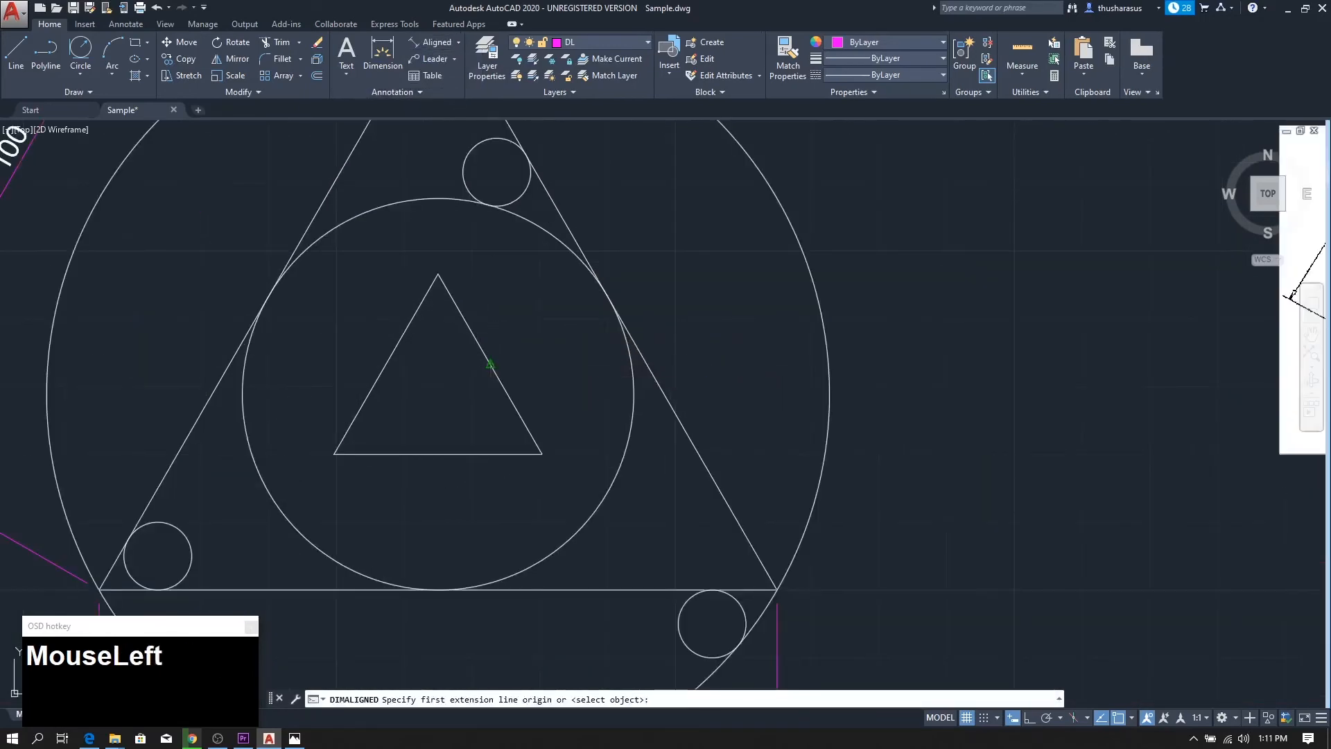
pyautogui.click(607, 297)
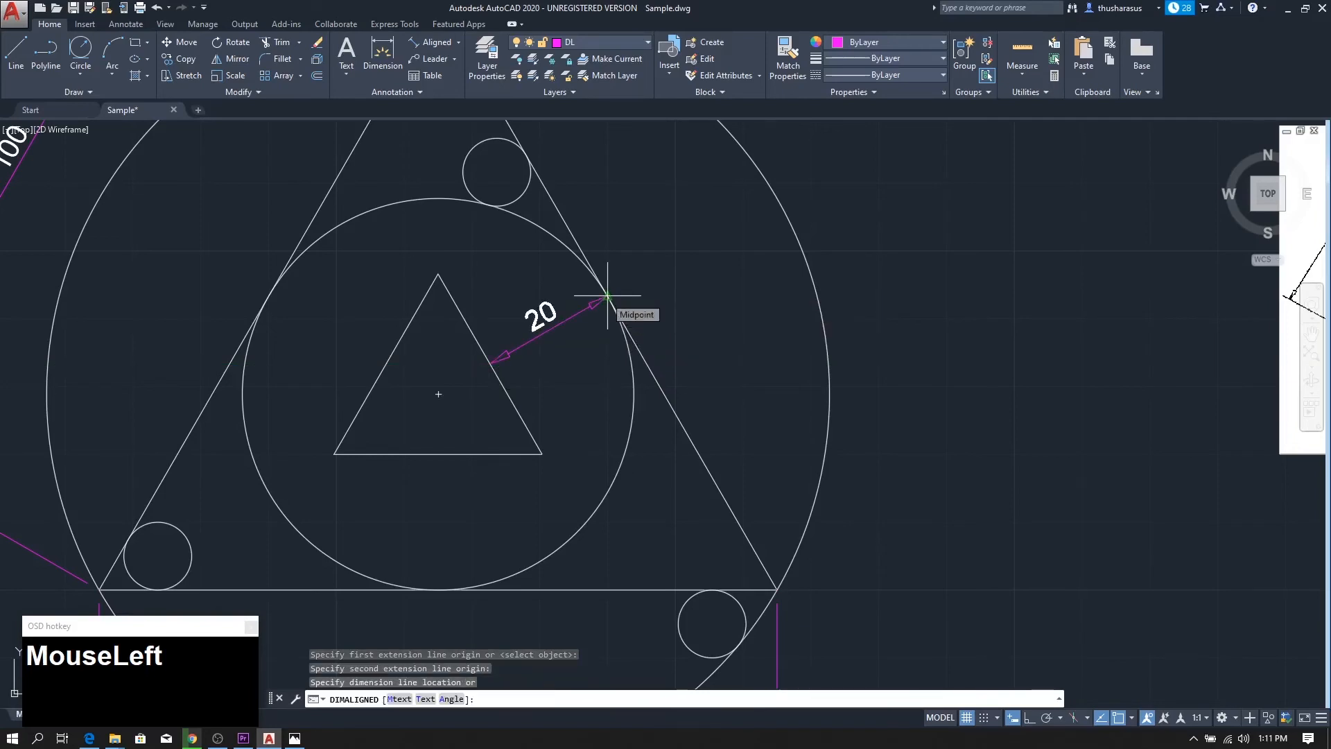
pyautogui.click(607, 297)
# Examine the reference drawing for the dimensions still missing from the drawn geometry.
pyautogui.scroll(-4, 548, 343)
pyautogui.scroll(-3, 548, 381)
pyautogui.scroll(3, 548, 382)
pyautogui.moveTo(554, 400); pyautogui.dragTo(588, 384, button='middle')
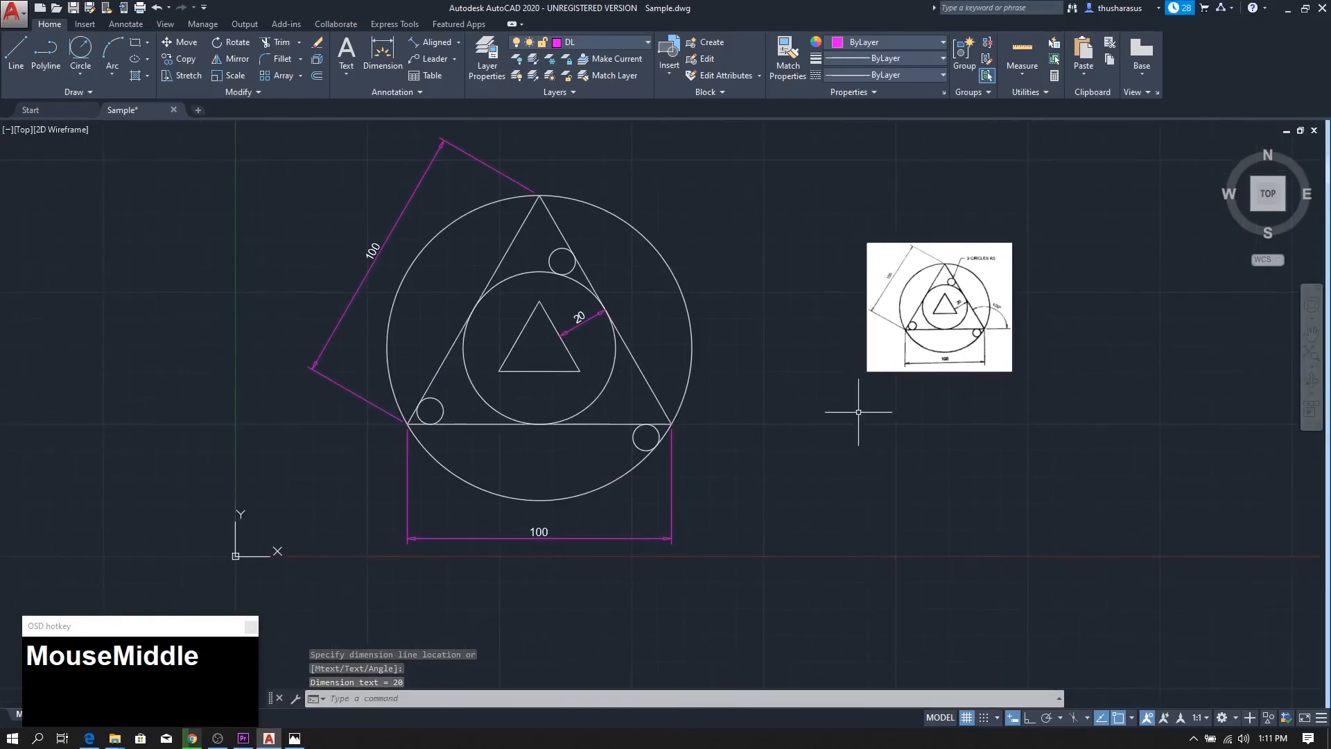
pyautogui.scroll(2, 971, 362)
pyautogui.moveTo(987, 308); pyautogui.dragTo(844, 368, button='middle')
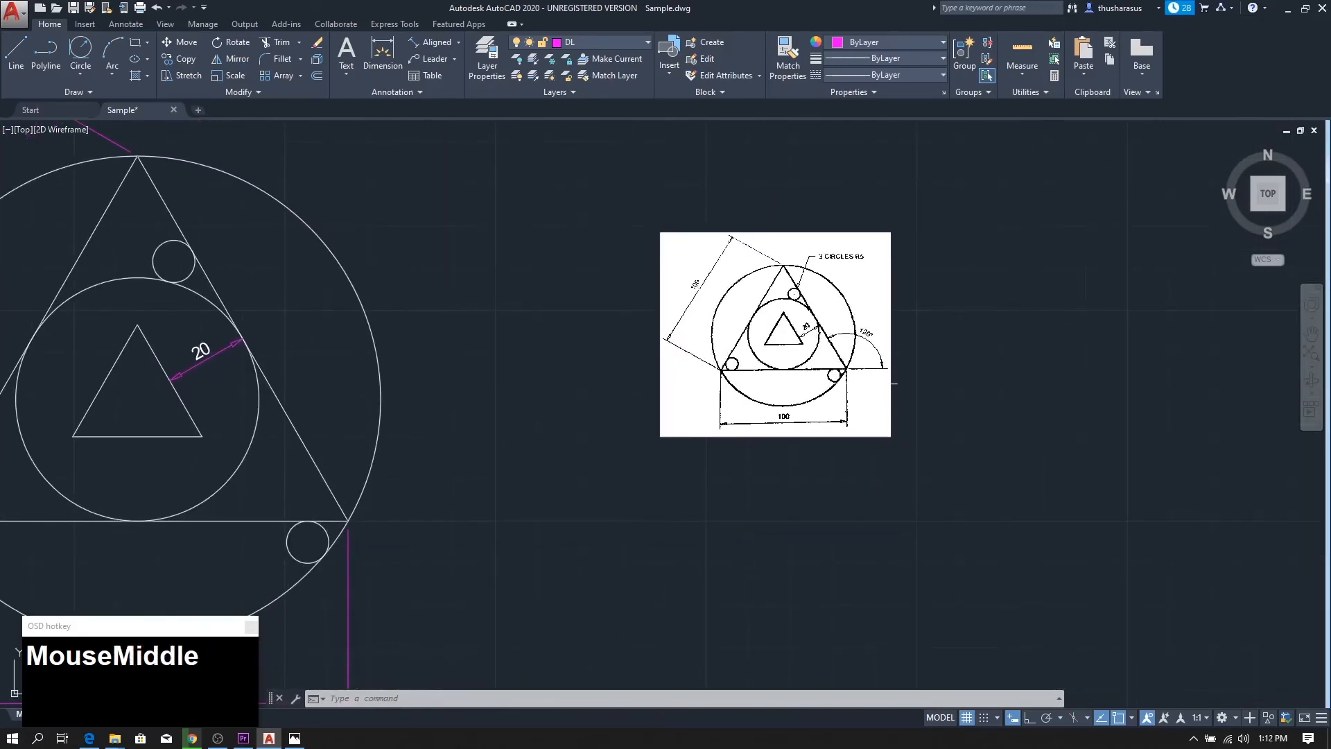
pyautogui.scroll(2, 883, 374)
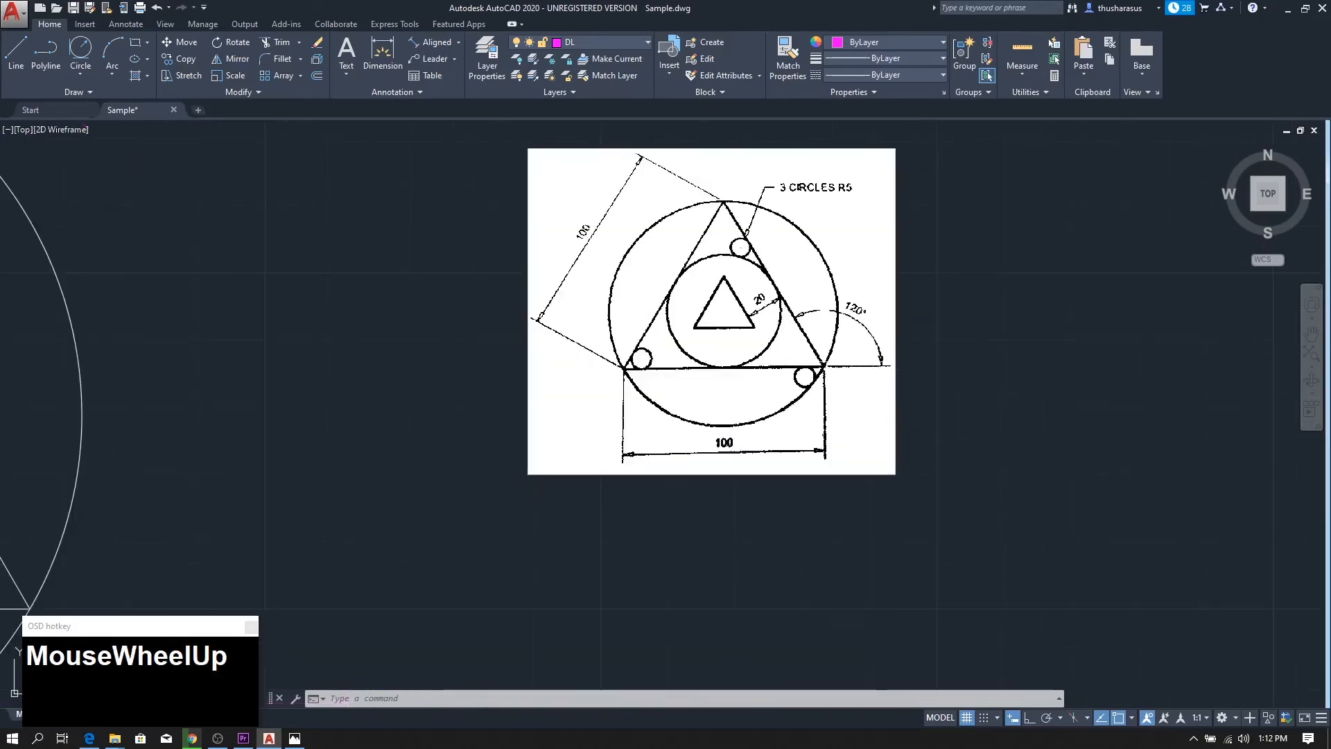
pyautogui.scroll(-2, 610, 435)
pyautogui.moveTo(625, 450); pyautogui.dragTo(863, 384, button='middle')
pyautogui.moveTo(719, 407); pyautogui.dragTo(922, 375, button='middle')
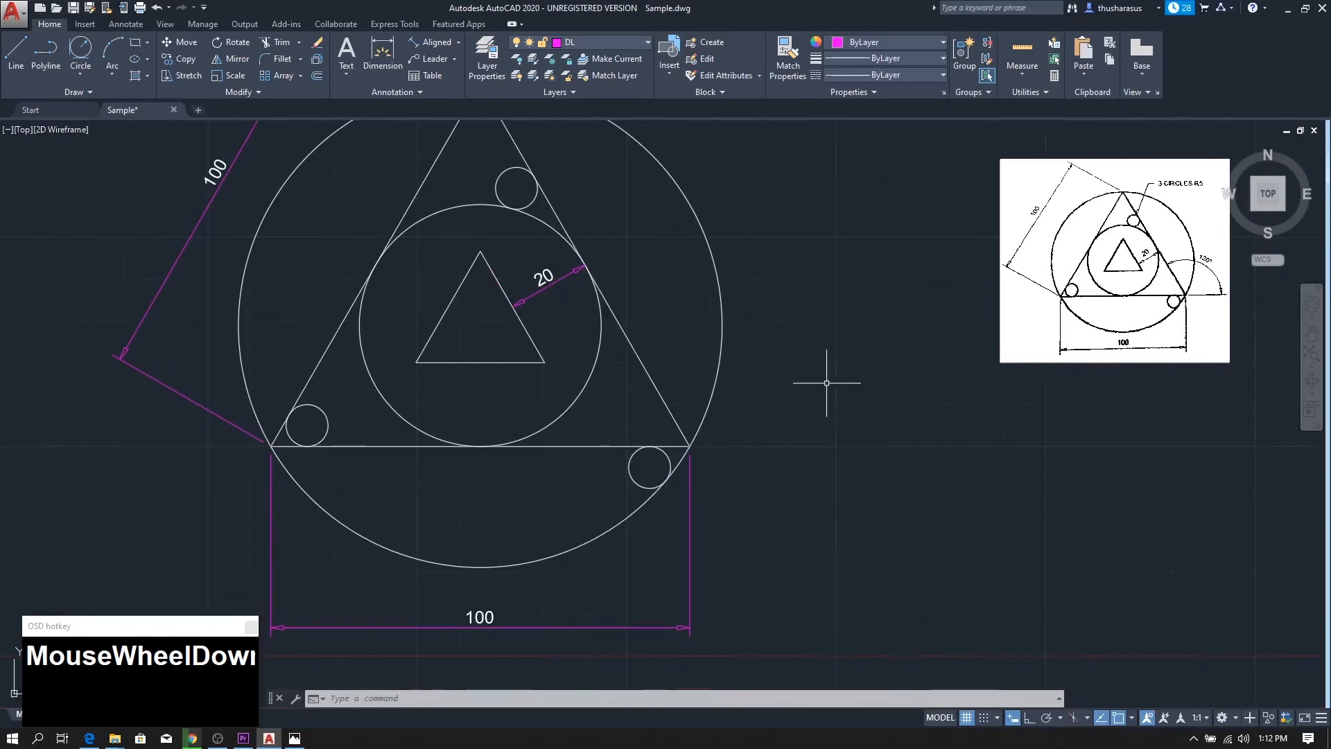
pyautogui.scroll(-2, 827, 383)
# Add an angular dimension for the exterior angle between the large triangle's base and right side, with its arc outside the lower-right corner.
pyautogui.click(459, 43)
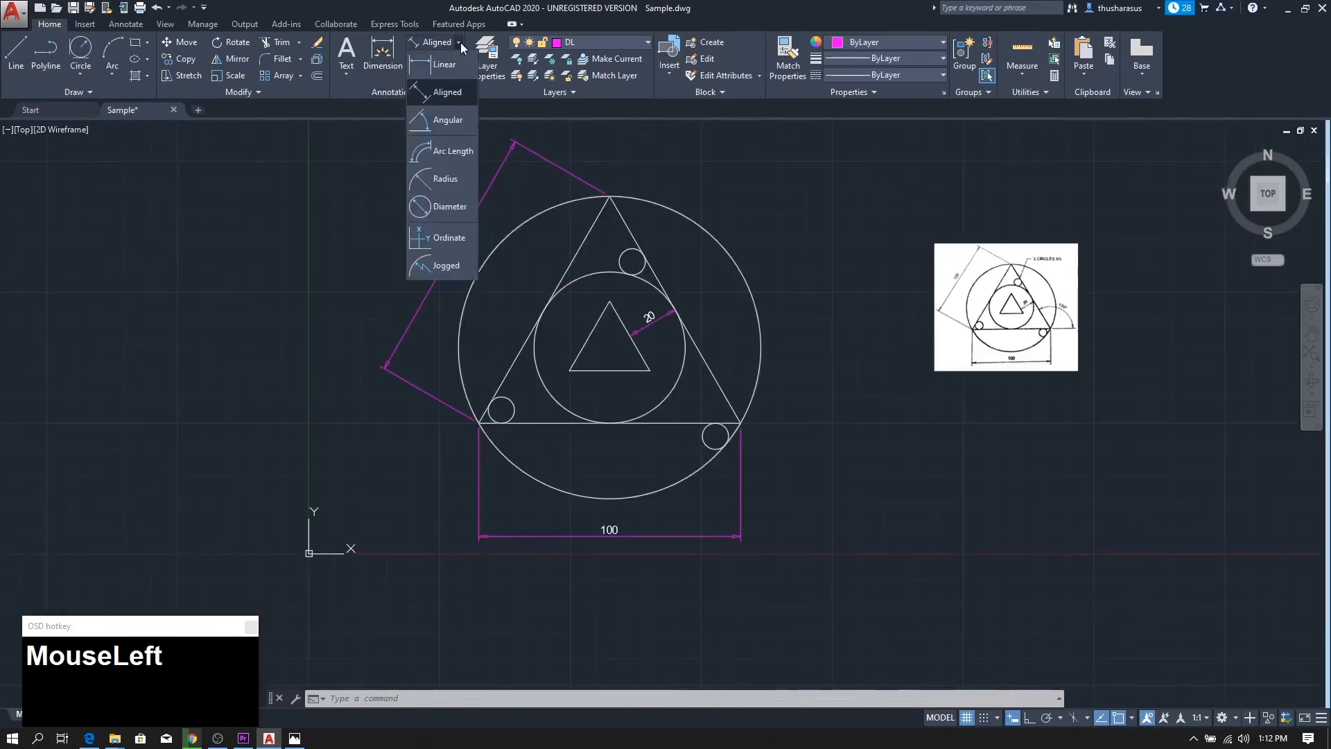
pyautogui.click(444, 121)
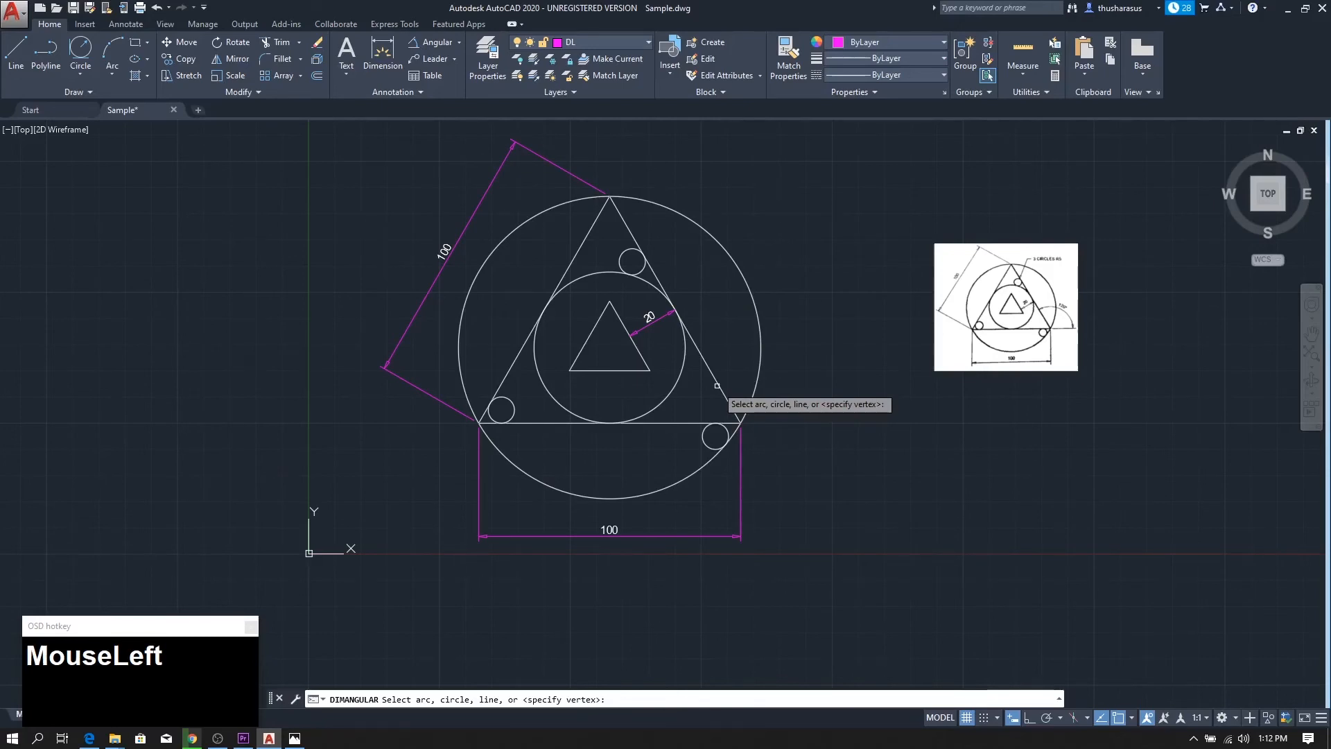
pyautogui.click(680, 421)
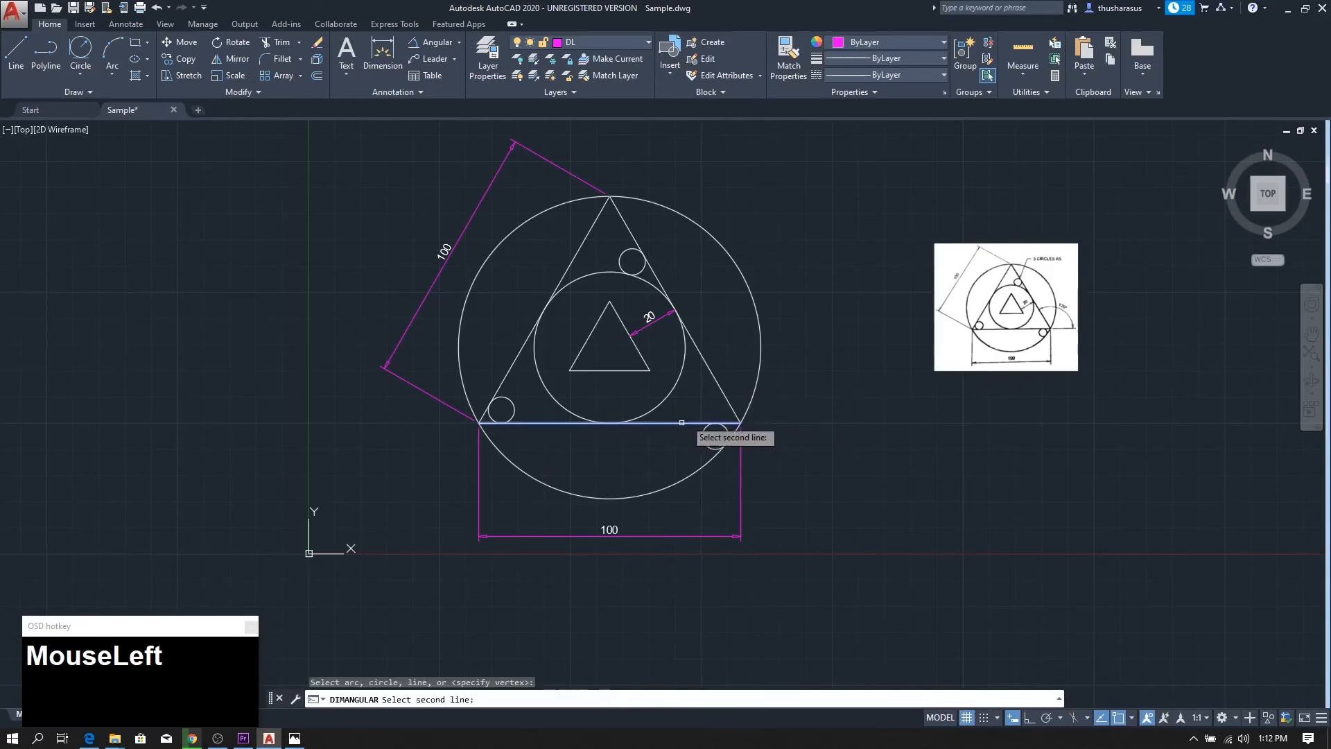
pyautogui.click(717, 382)
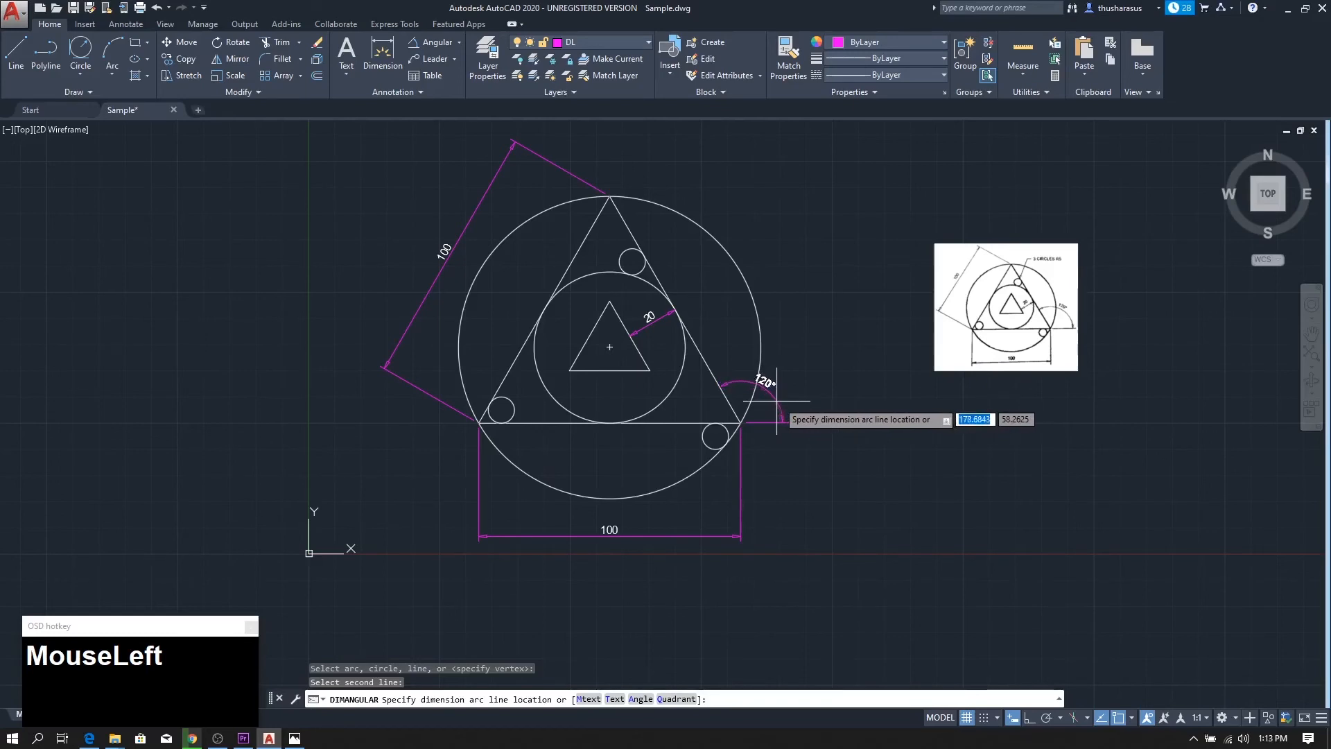
pyautogui.click(778, 401)
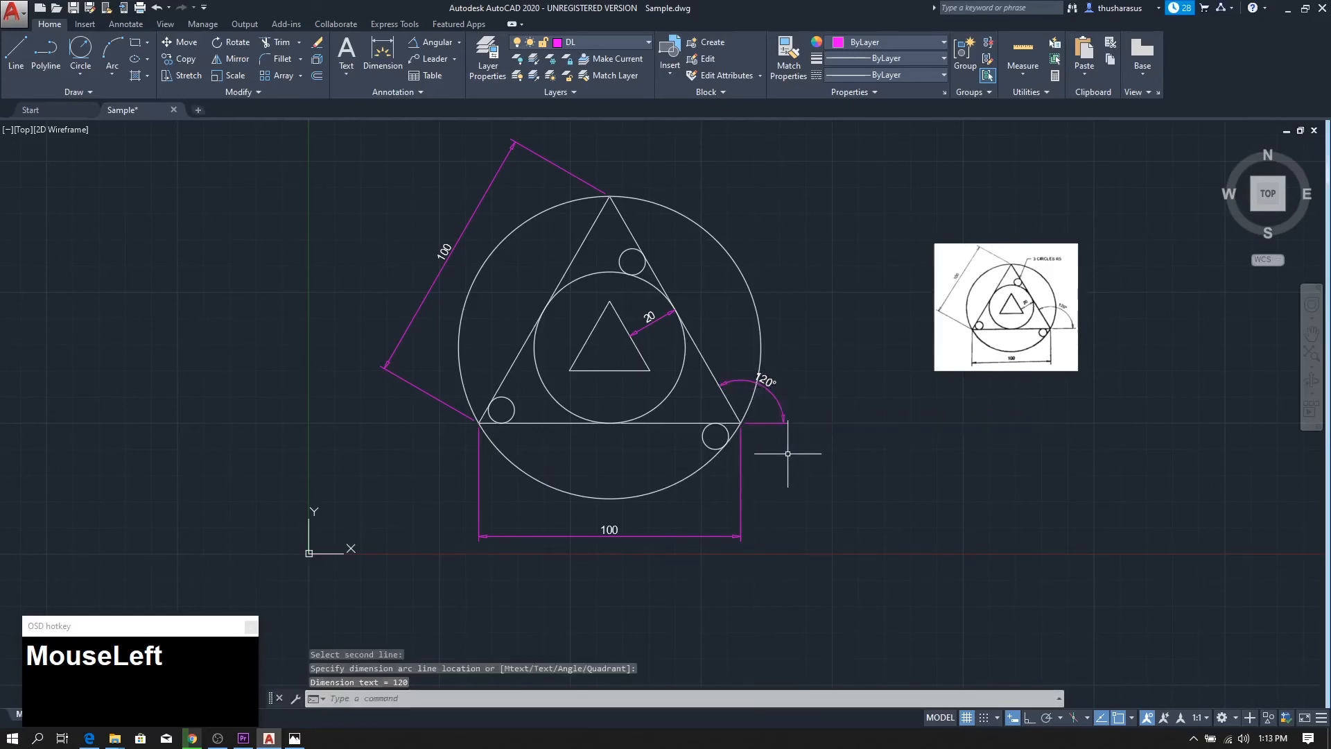
# Add a radius dimension to the small circle near the large triangle's apex, with its text outside the circumscribed circle.
pyautogui.scroll(4, 1030, 315)
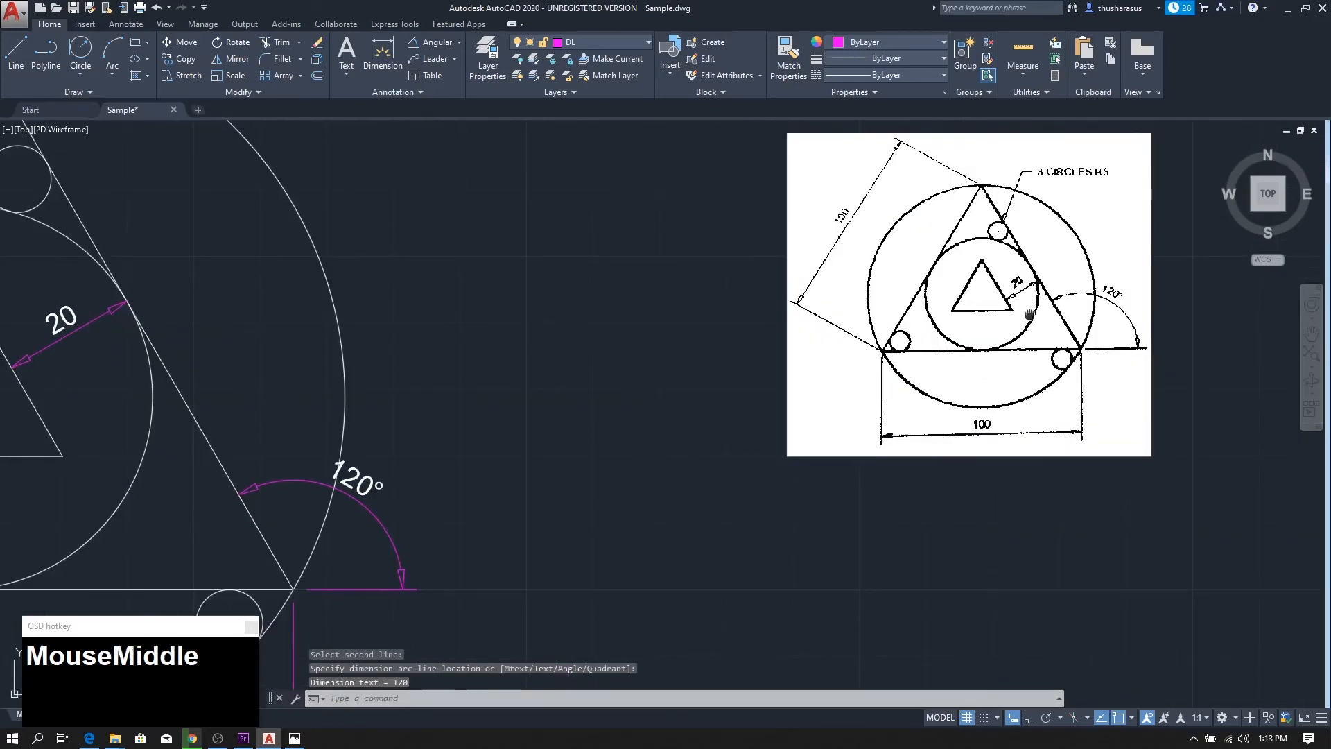
pyautogui.moveTo(1030, 315); pyautogui.dragTo(986, 389, button='middle')
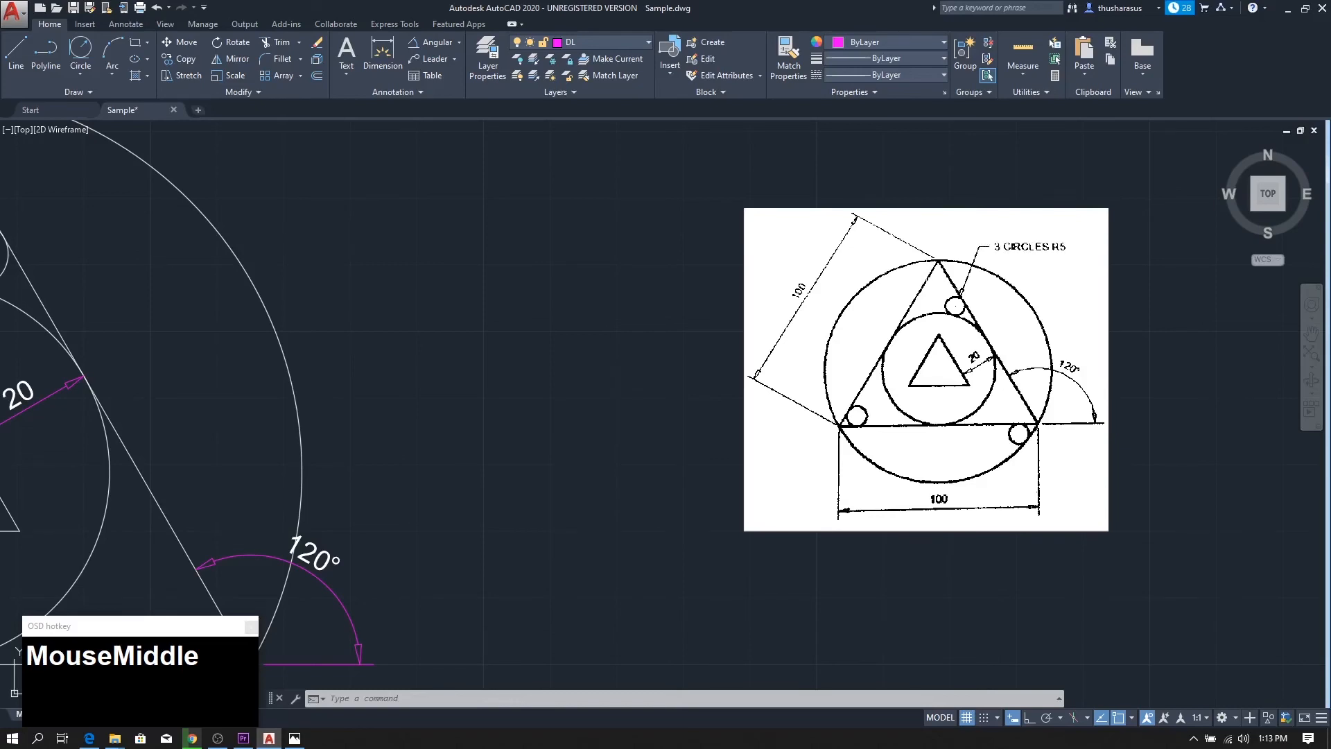
pyautogui.scroll(-2, 729, 321)
pyautogui.moveTo(673, 319); pyautogui.dragTo(738, 363, button='middle')
pyautogui.scroll(2, 485, 336)
pyautogui.scroll(-2, 523, 328)
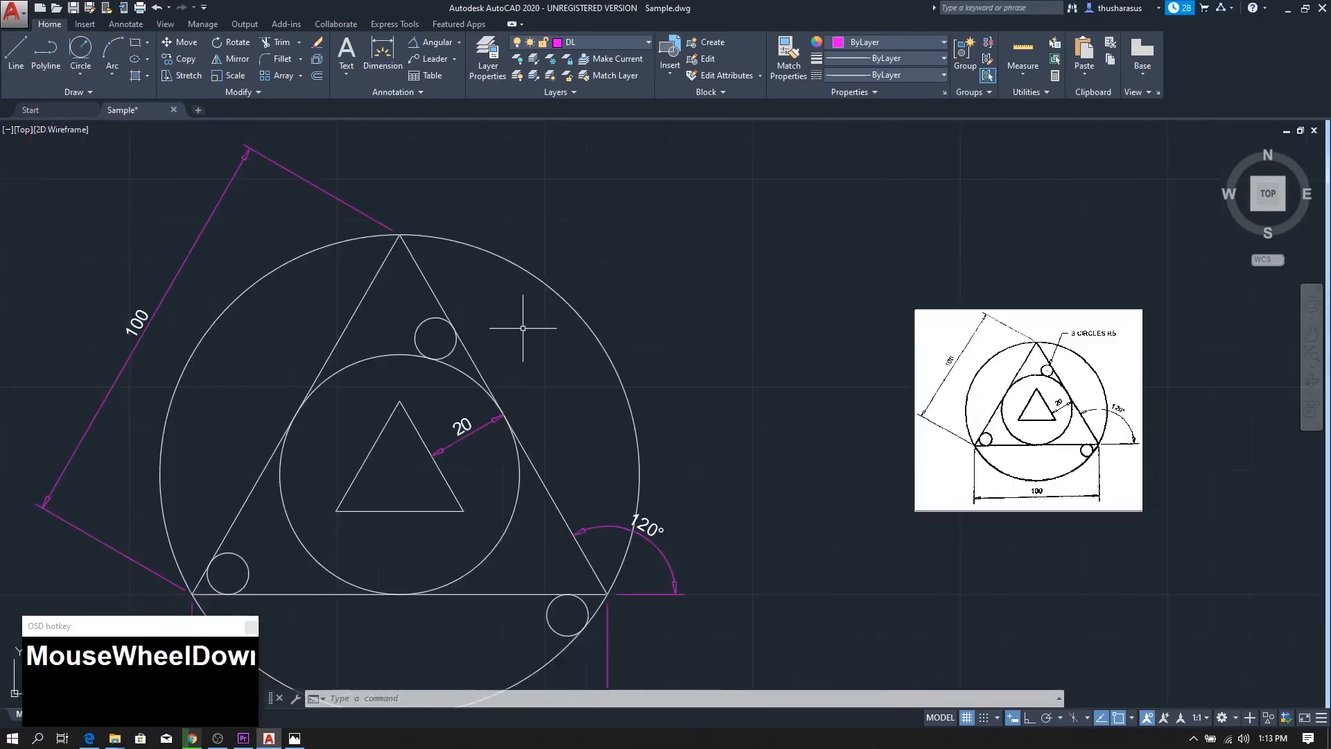
pyautogui.moveTo(527, 332); pyautogui.dragTo(595, 365, button='middle')
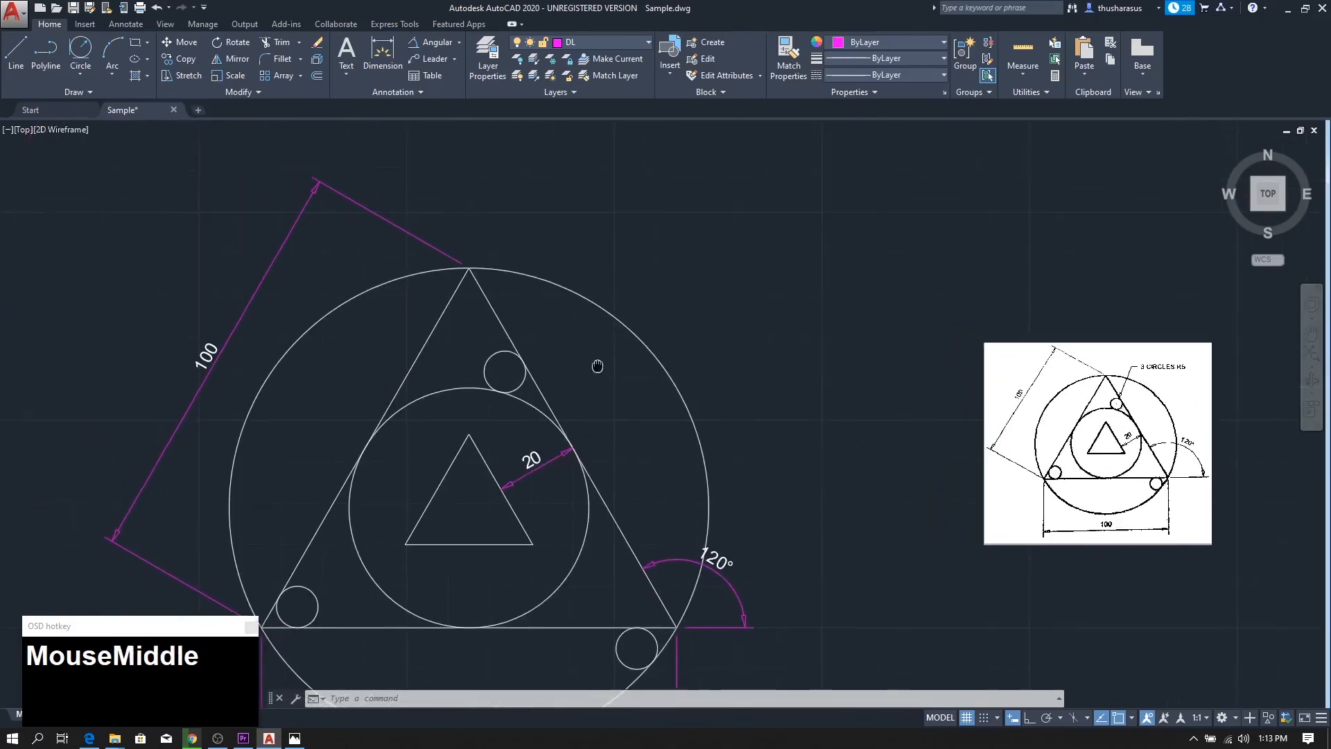
pyautogui.click(460, 43)
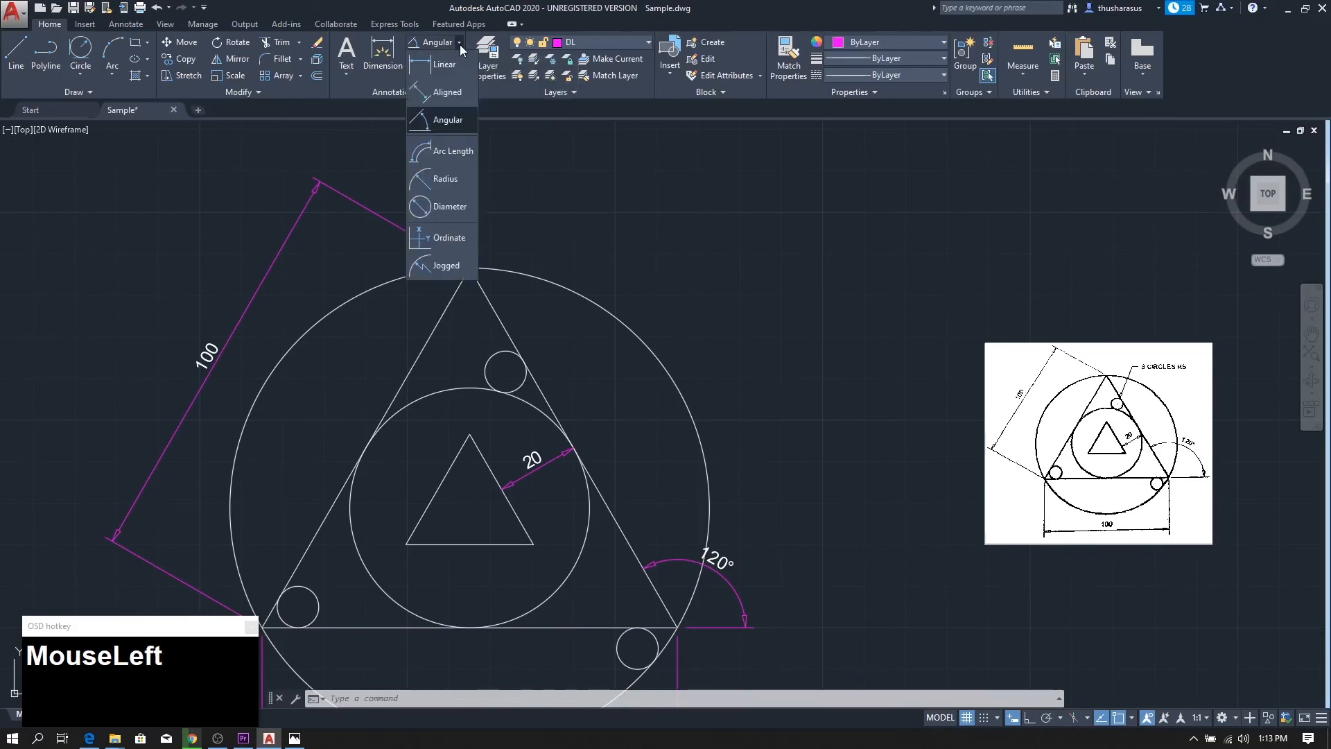
pyautogui.click(447, 180)
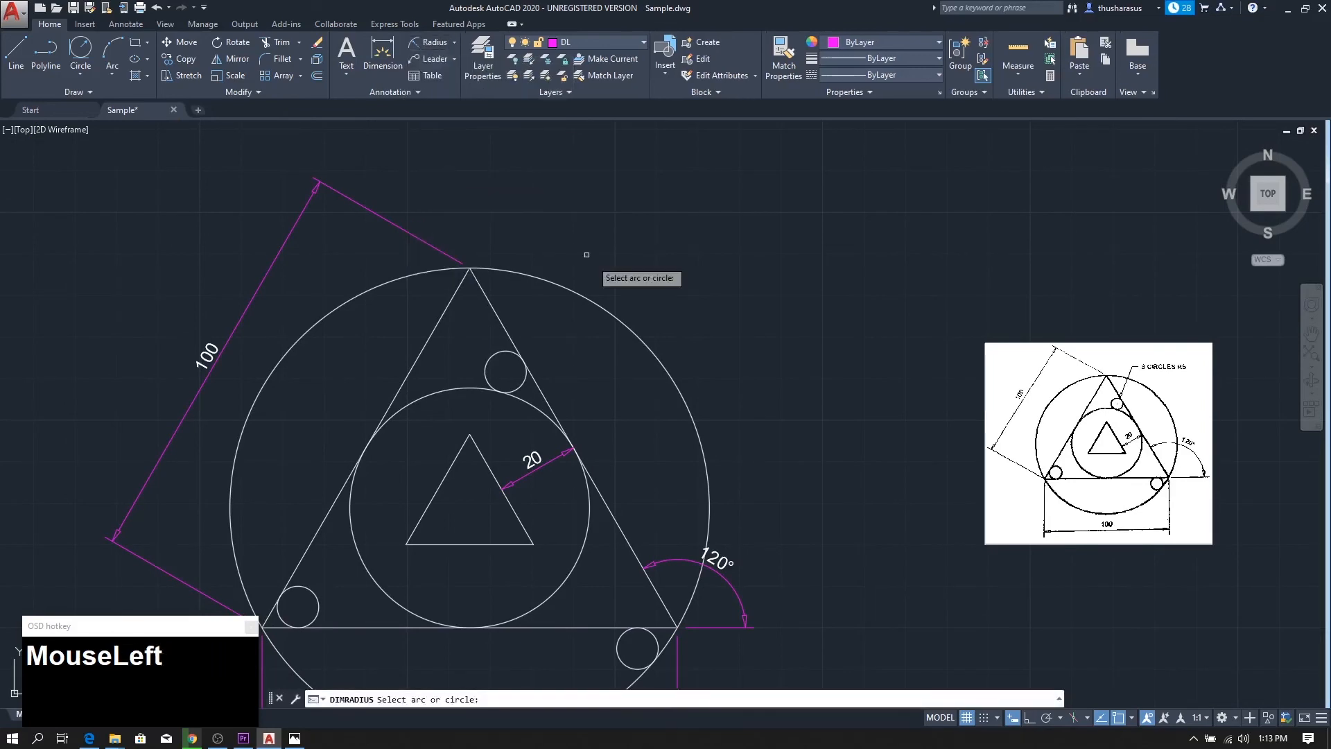
pyautogui.click(507, 351)
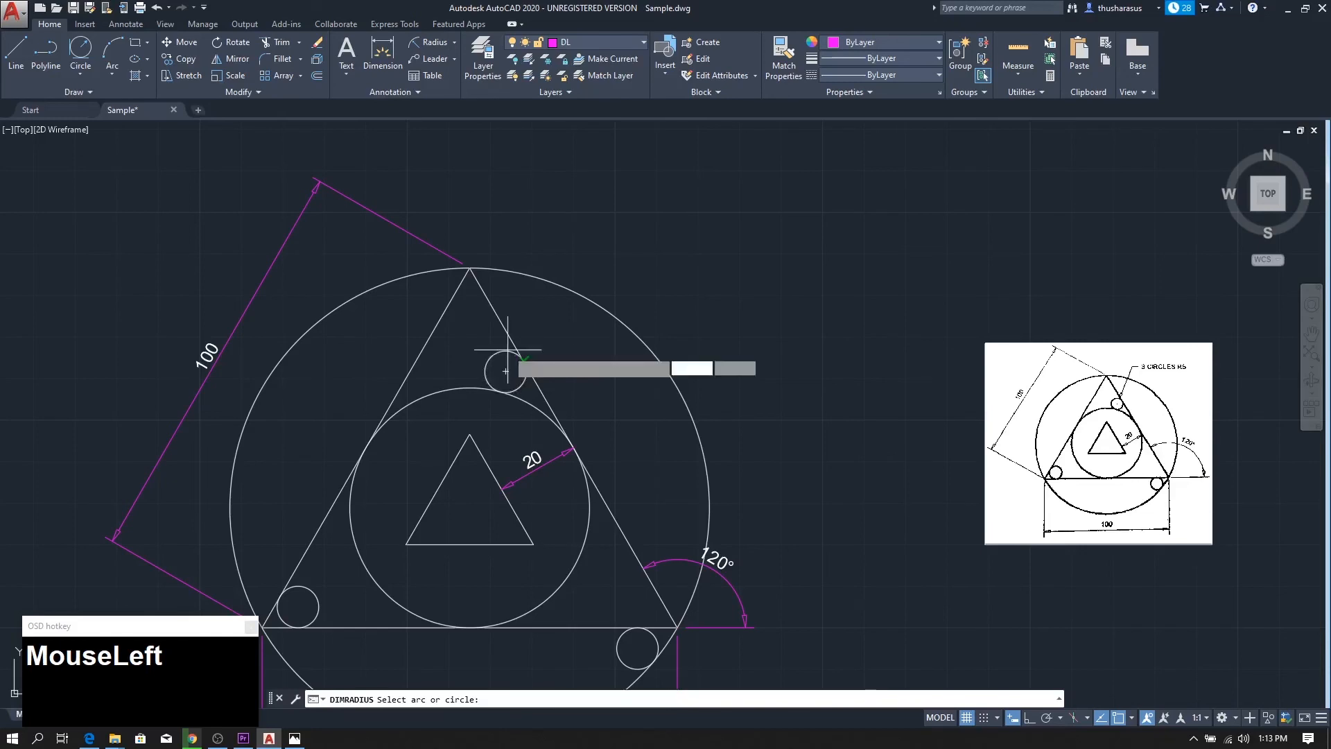
pyautogui.click(609, 211)
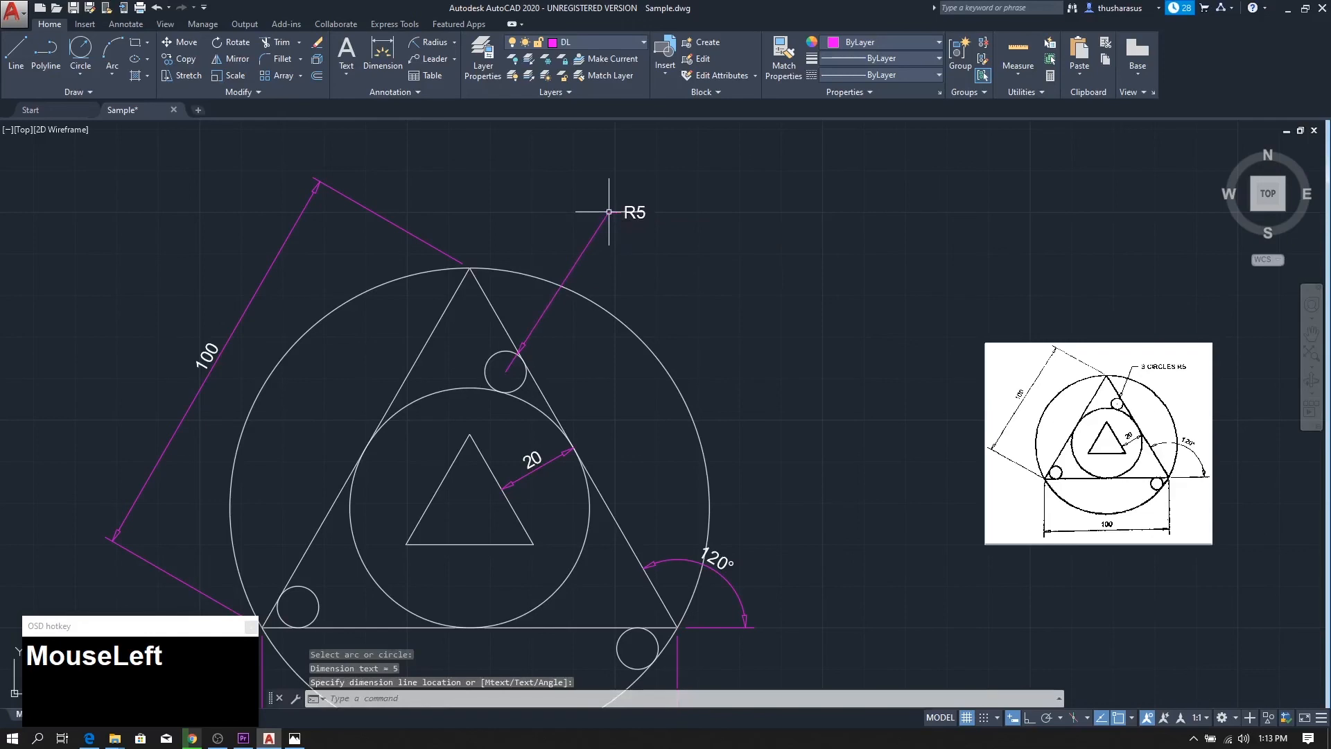
# Reposition the small circle's radius dimension text slightly lower and farther right, still outside the circumscribed circle.
pyautogui.click(633, 211)
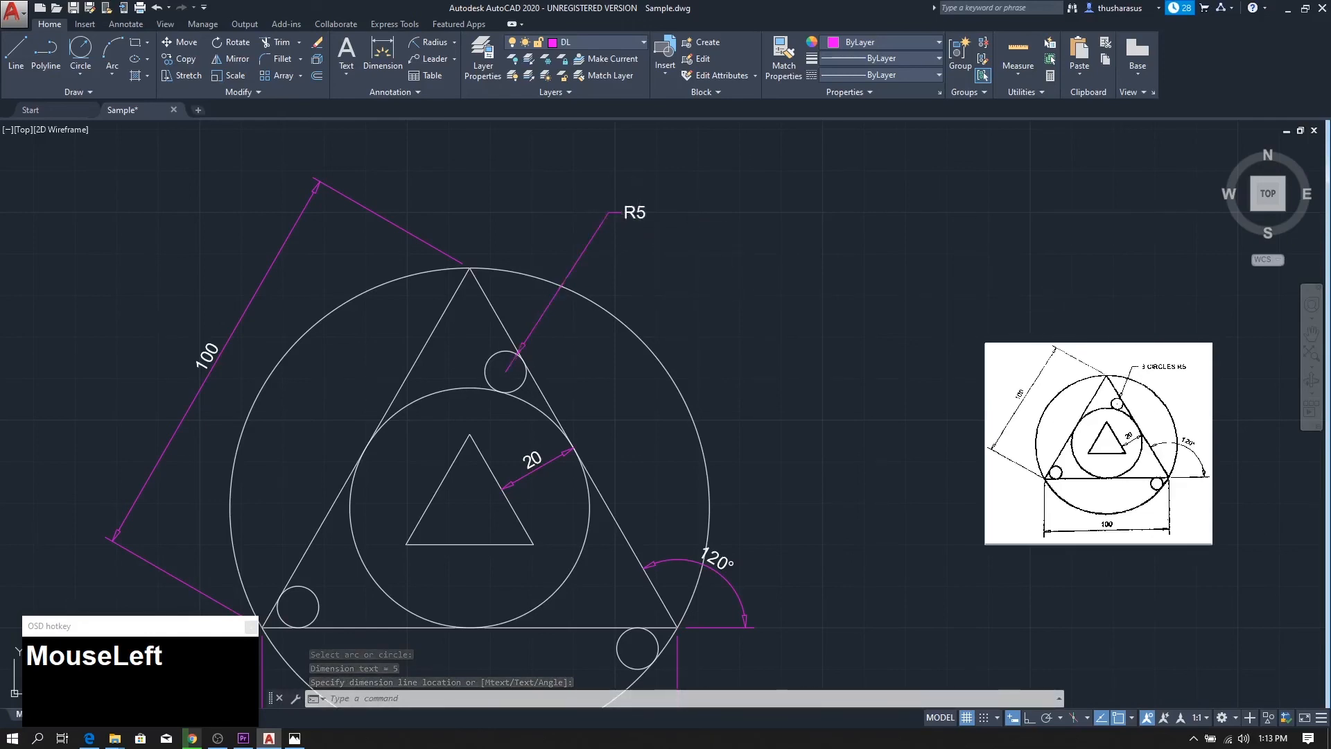
pyautogui.click(632, 211)
pyautogui.moveTo(635, 211)
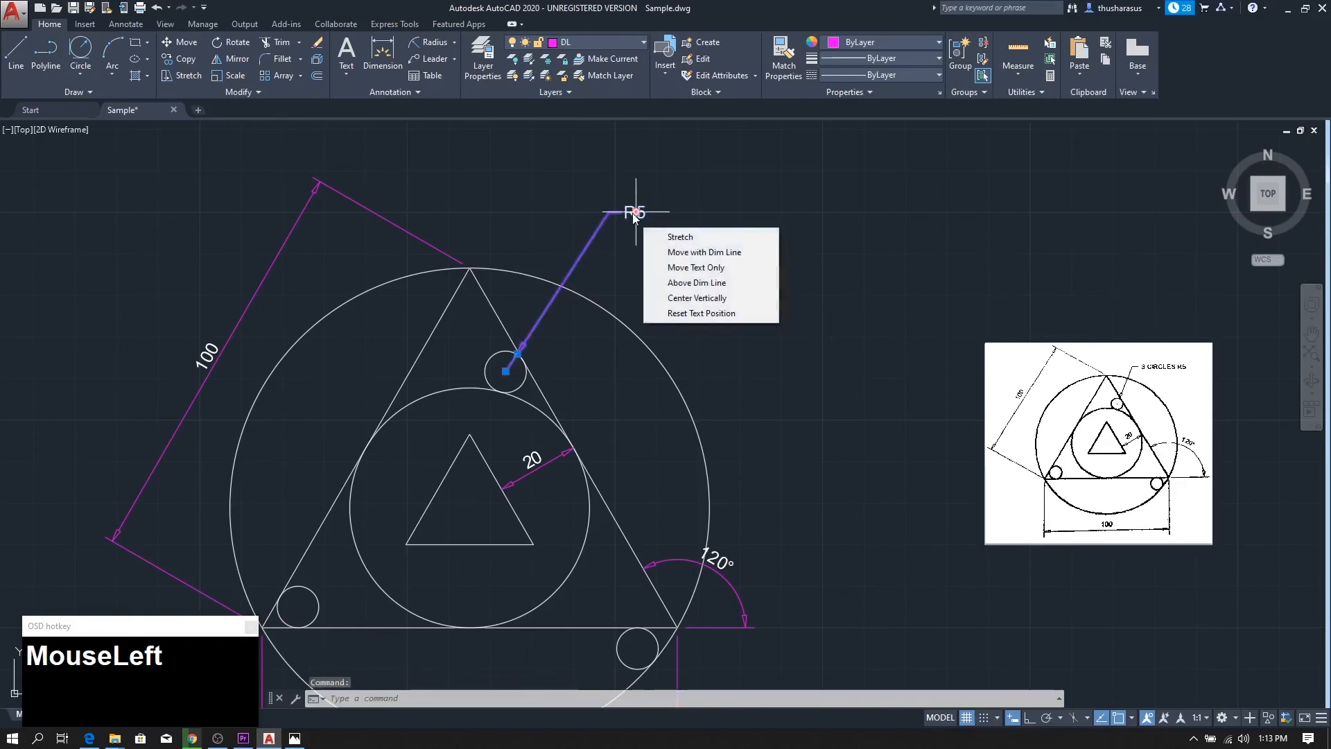
pyautogui.click(636, 212)
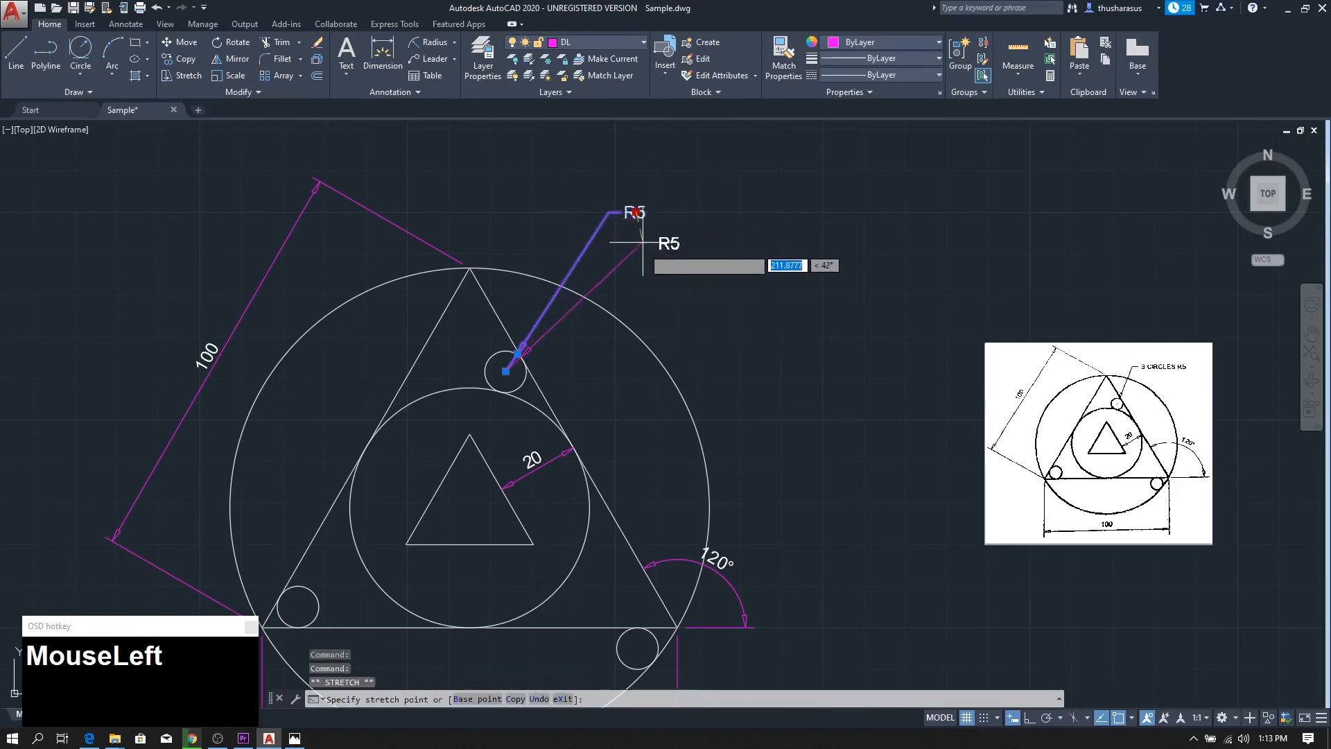
pyautogui.click(670, 248)
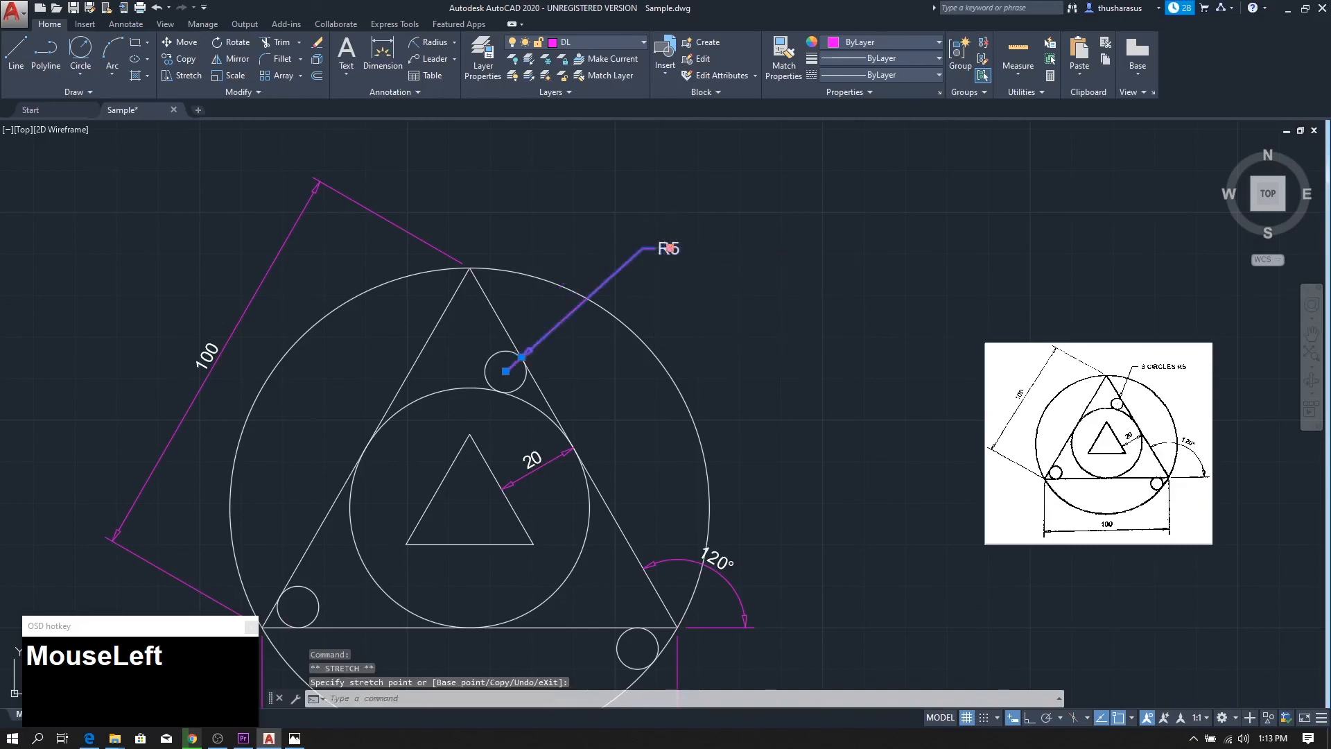
pyautogui.click(669, 249)
pyautogui.click(633, 221)
pyautogui.click(687, 251)
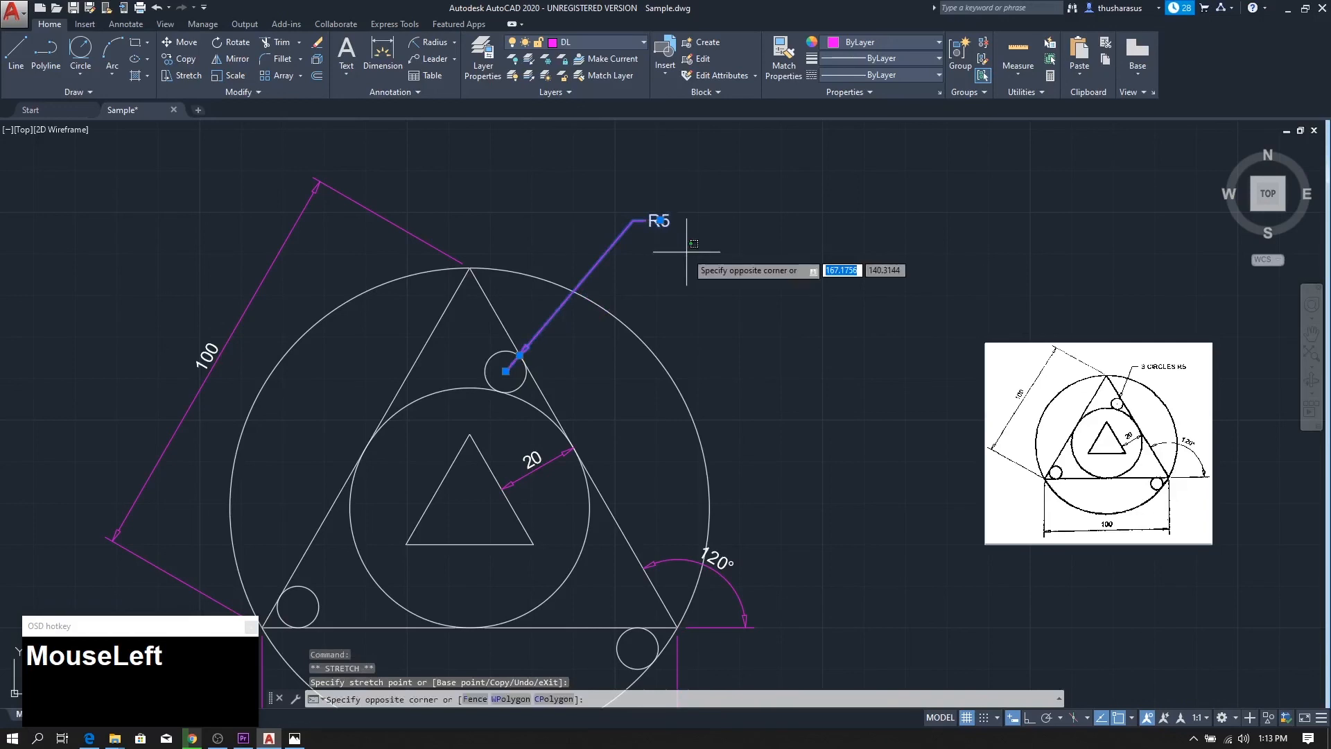
pyautogui.press('Escape')
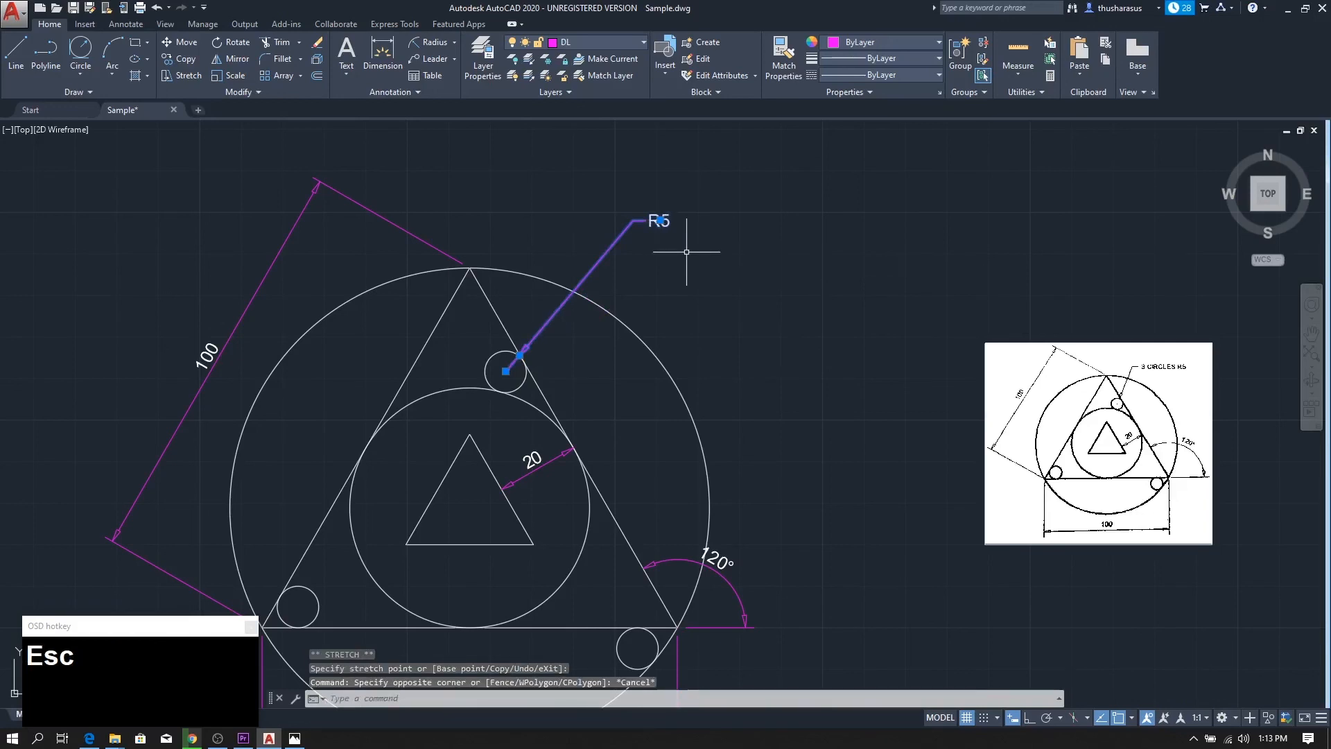
pyautogui.press('Escape')
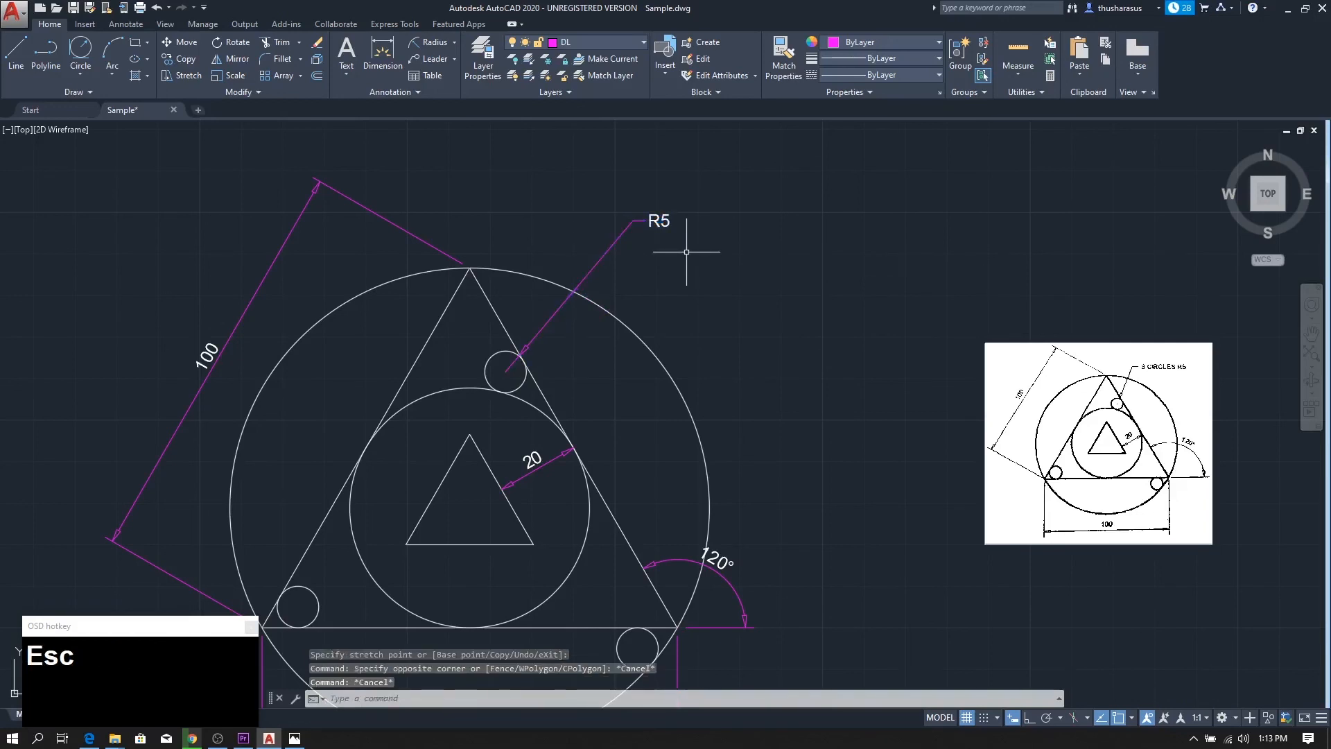
# Replace the small circle's radius dimension text with "3 CIRCLES R5".
pyautogui.doubleClick(660, 222)
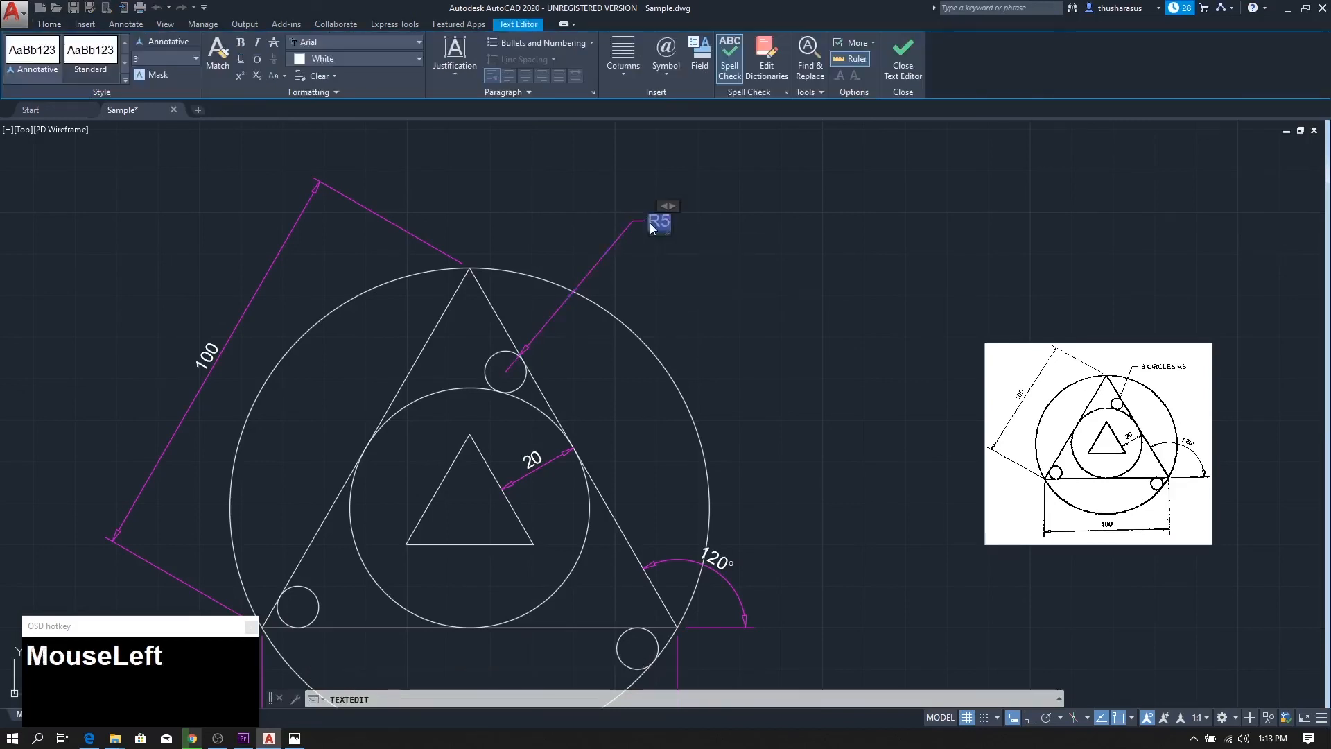
pyautogui.moveTo(659, 226); pyautogui.dragTo(662, 227)
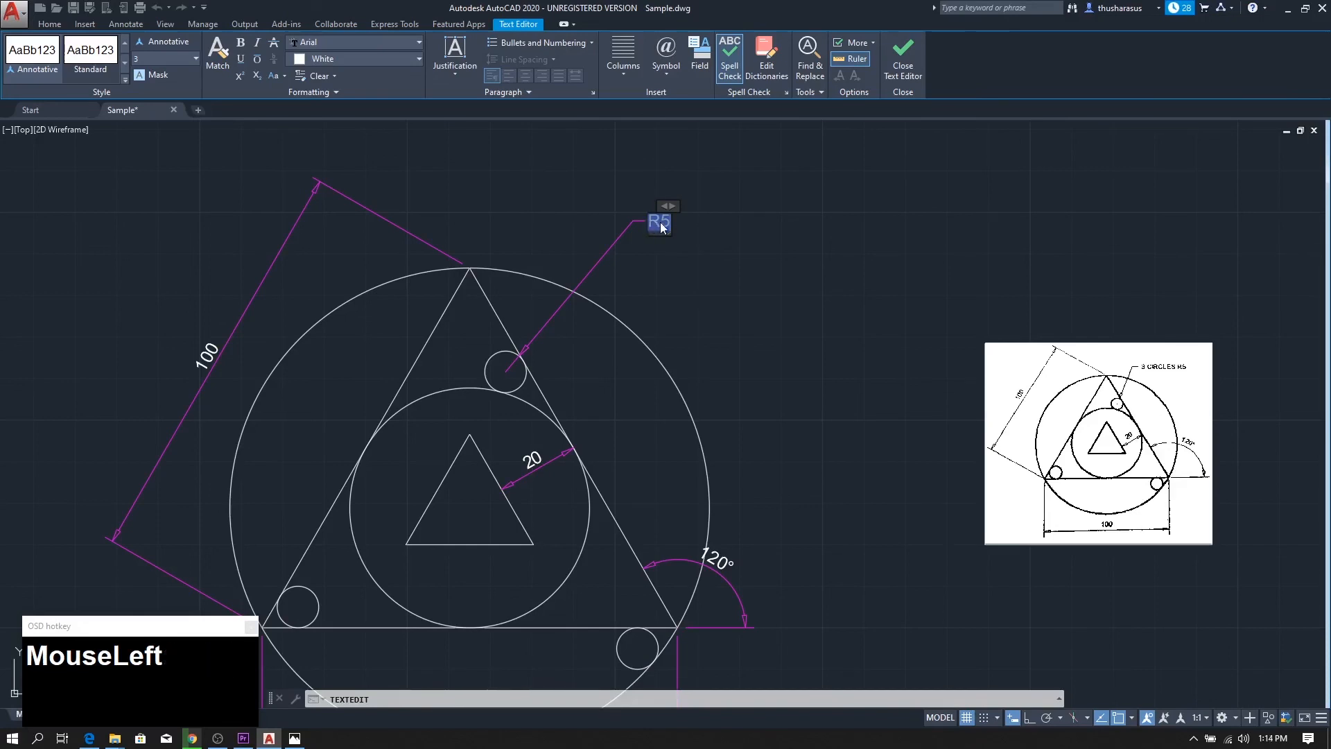
pyautogui.write('3')
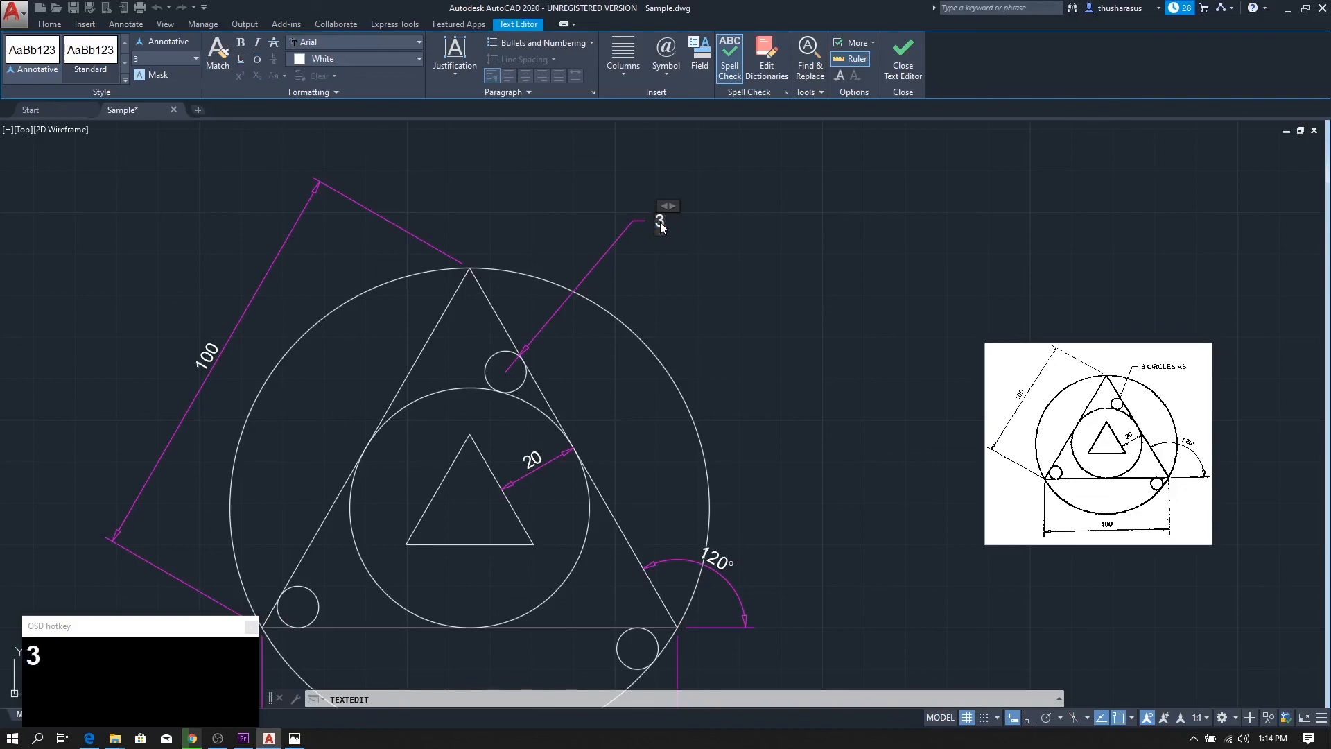
pyautogui.write(' C')
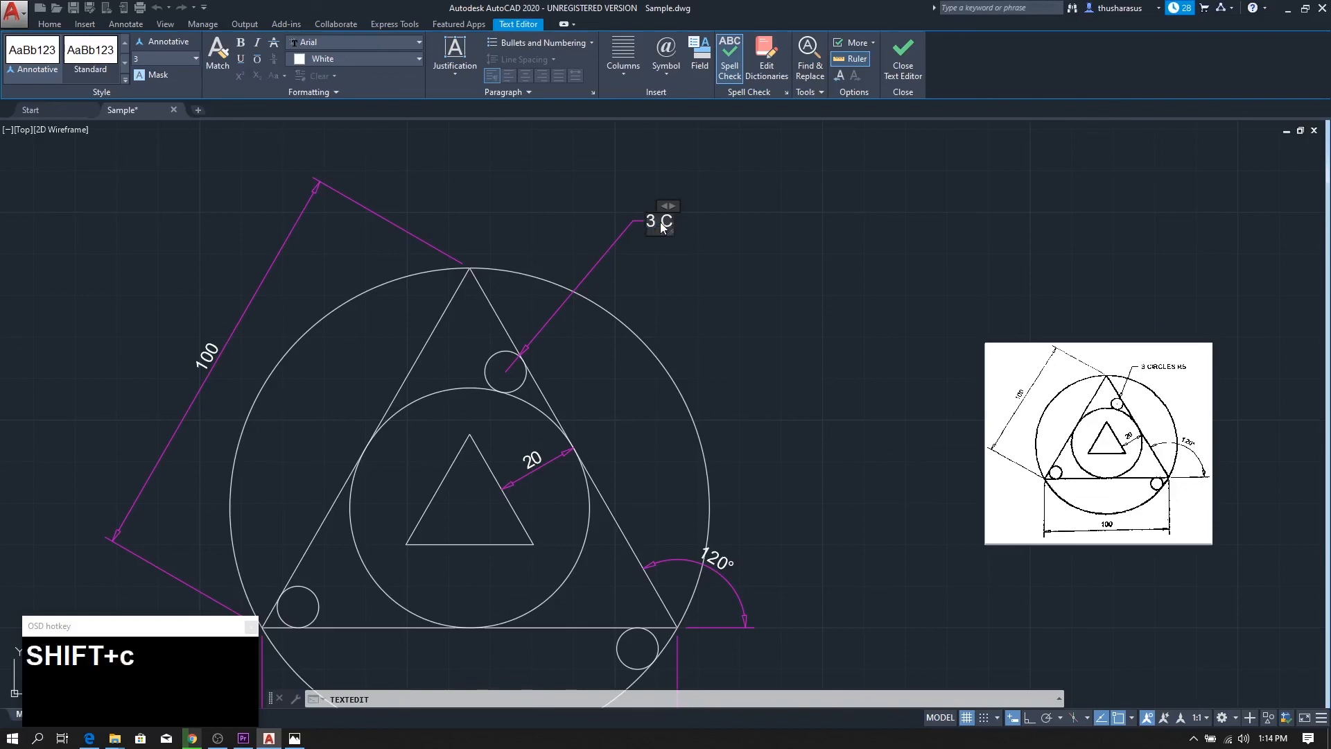
pyautogui.write('IRCLES')
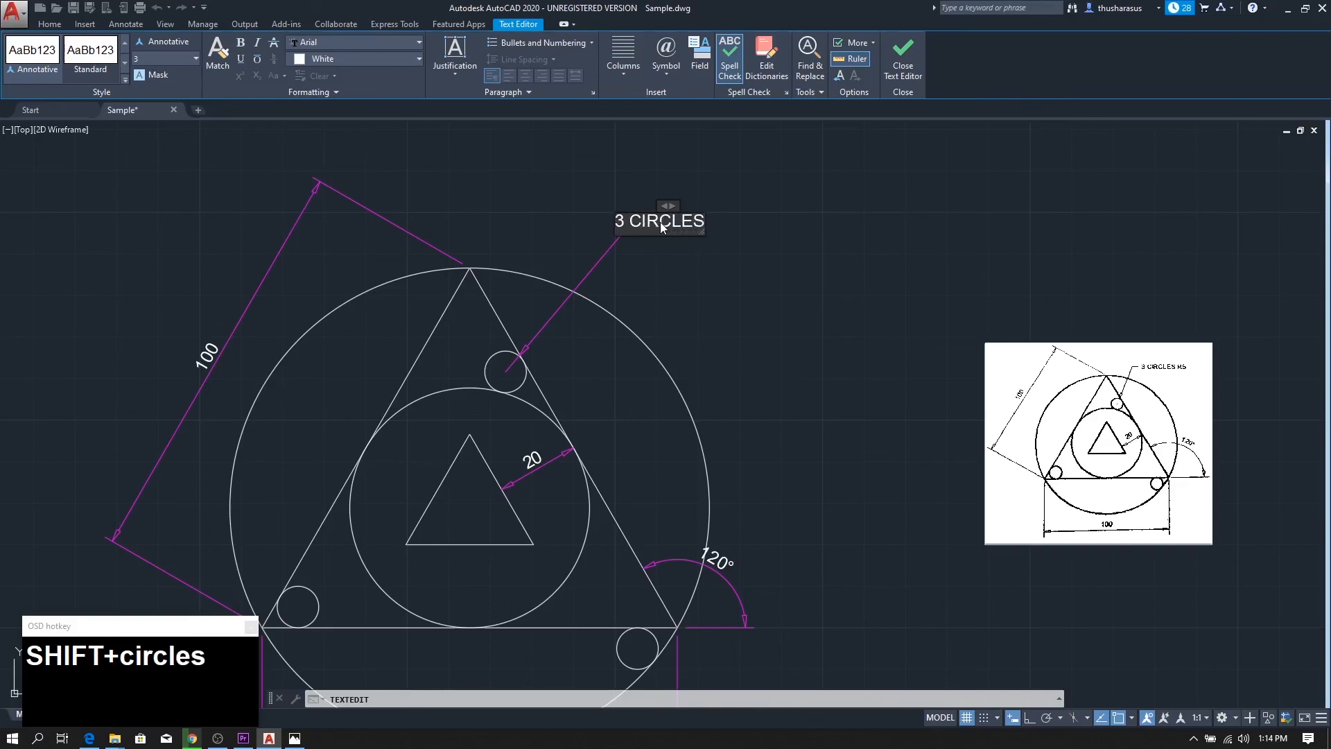
pyautogui.write(' R')
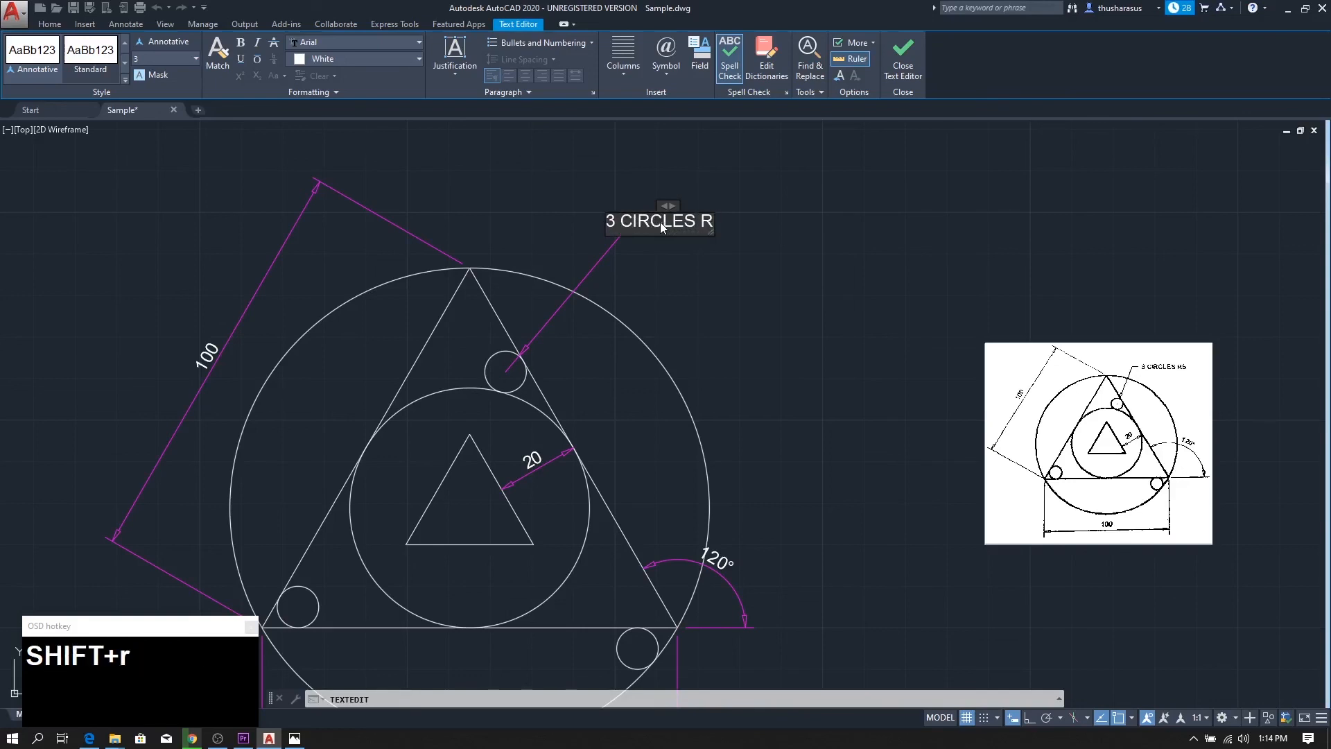
pyautogui.write('5')
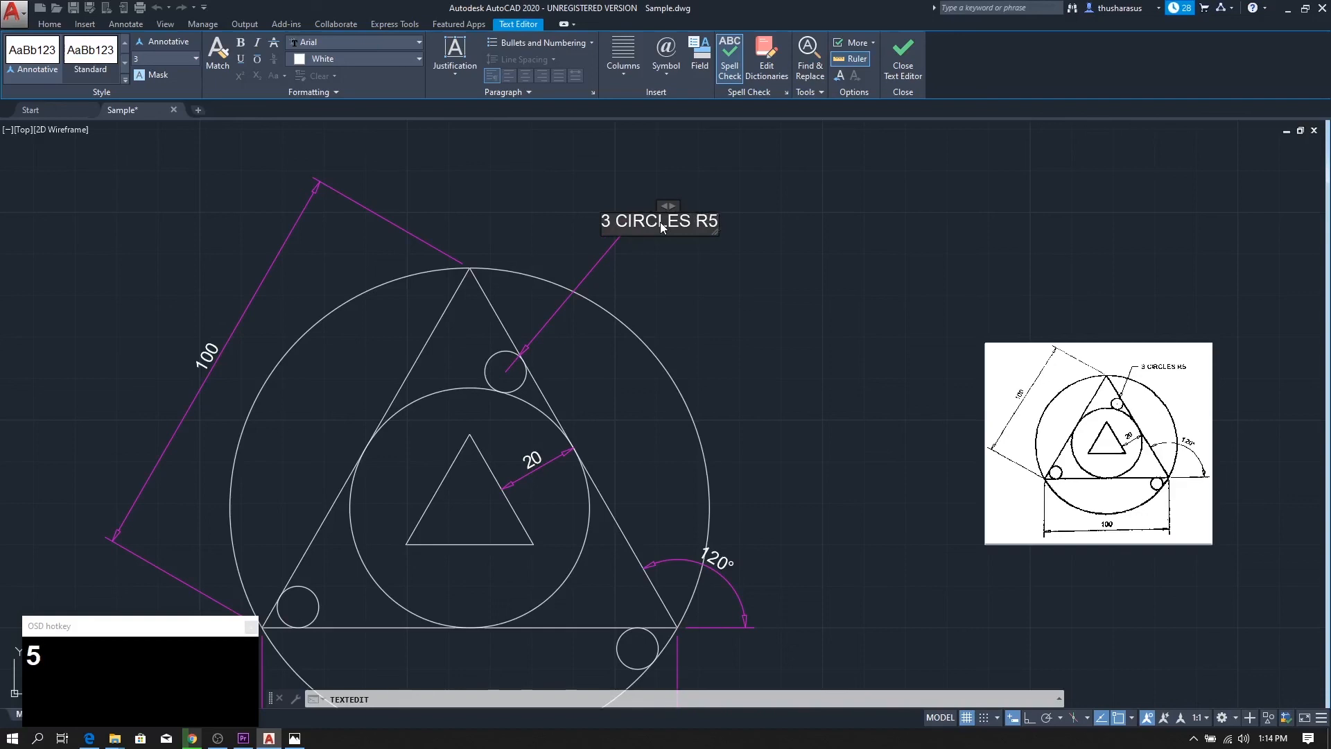
pyautogui.press('Return')
pyautogui.press('BackSpace')
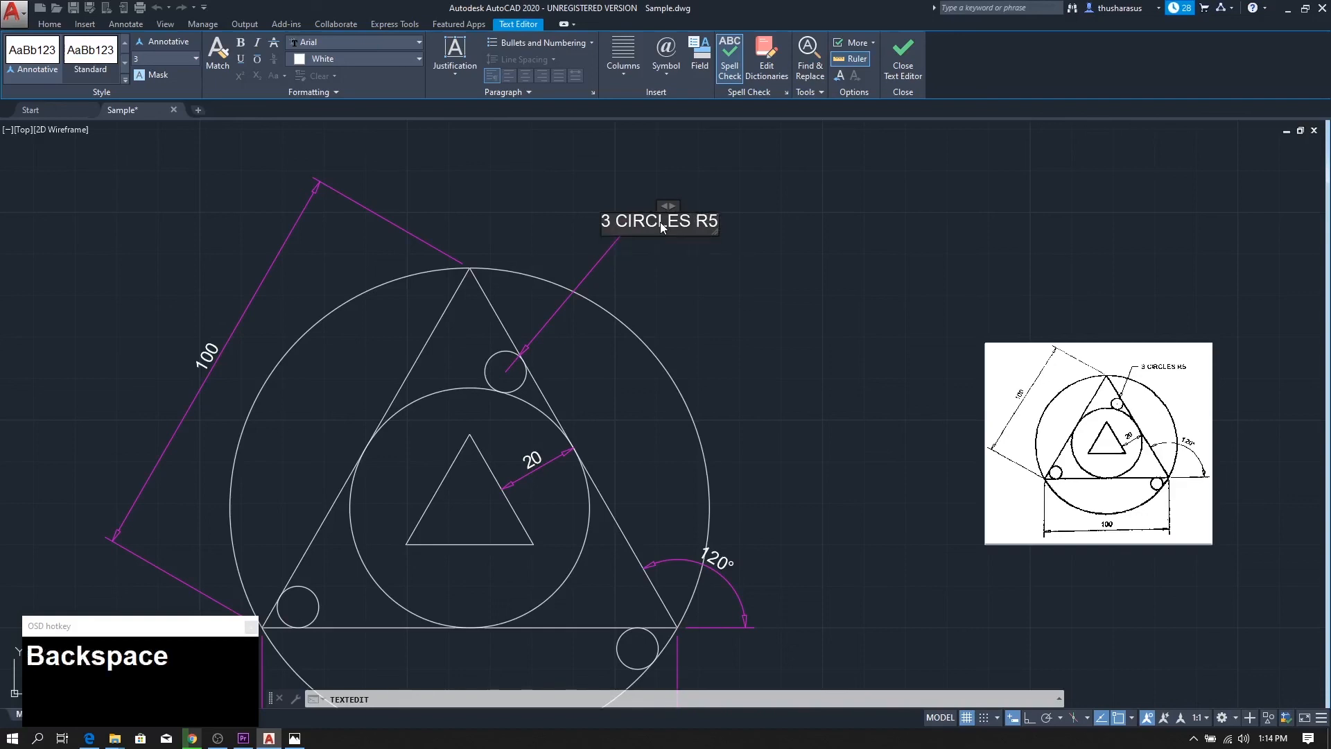
pyautogui.click(909, 219)
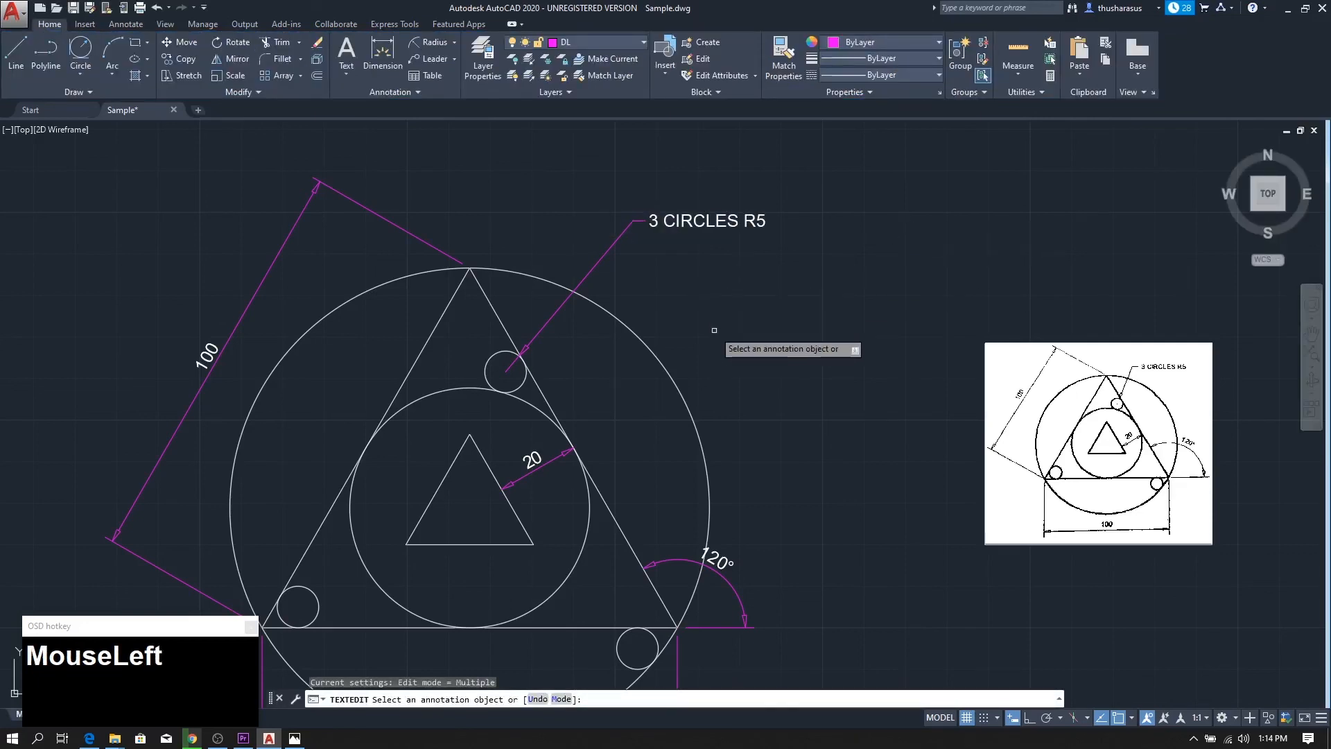
# Compare the whole dimensioned drawing with the reference image.
pyautogui.scroll(-2, 714, 330)
pyautogui.moveTo(720, 366)
pyautogui.mouseDown(button='middle')
pyautogui.moveTo(793, 337)
pyautogui.moveTo(856, 369)
pyautogui.mouseUp(button='middle')
pyautogui.scroll(-2, 857, 369)
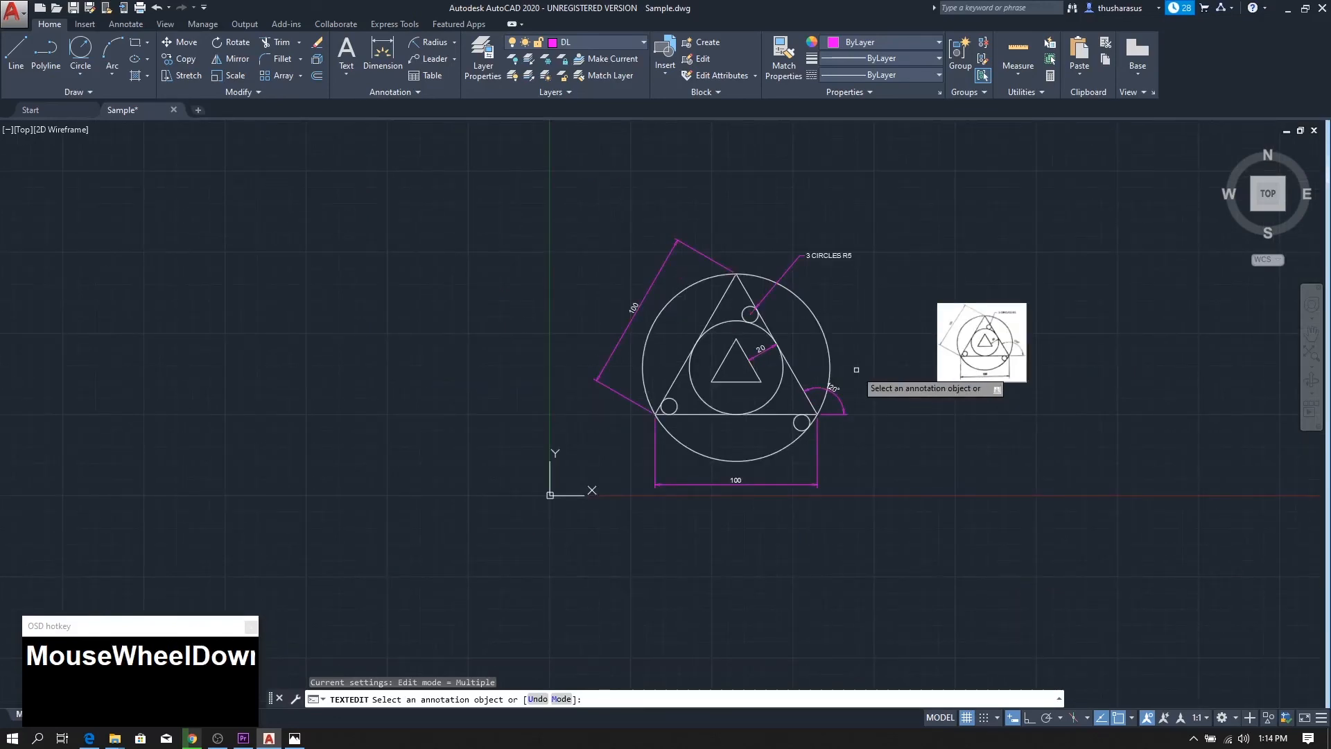
pyautogui.scroll(2, 857, 369)
pyautogui.middleClick(866, 368)
pyautogui.moveTo(865, 368)
pyautogui.mouseDown(button='middle')
pyautogui.moveTo(755, 375)
pyautogui.moveTo(779, 373)
pyautogui.moveTo(806, 400)
pyautogui.mouseUp(button='middle')
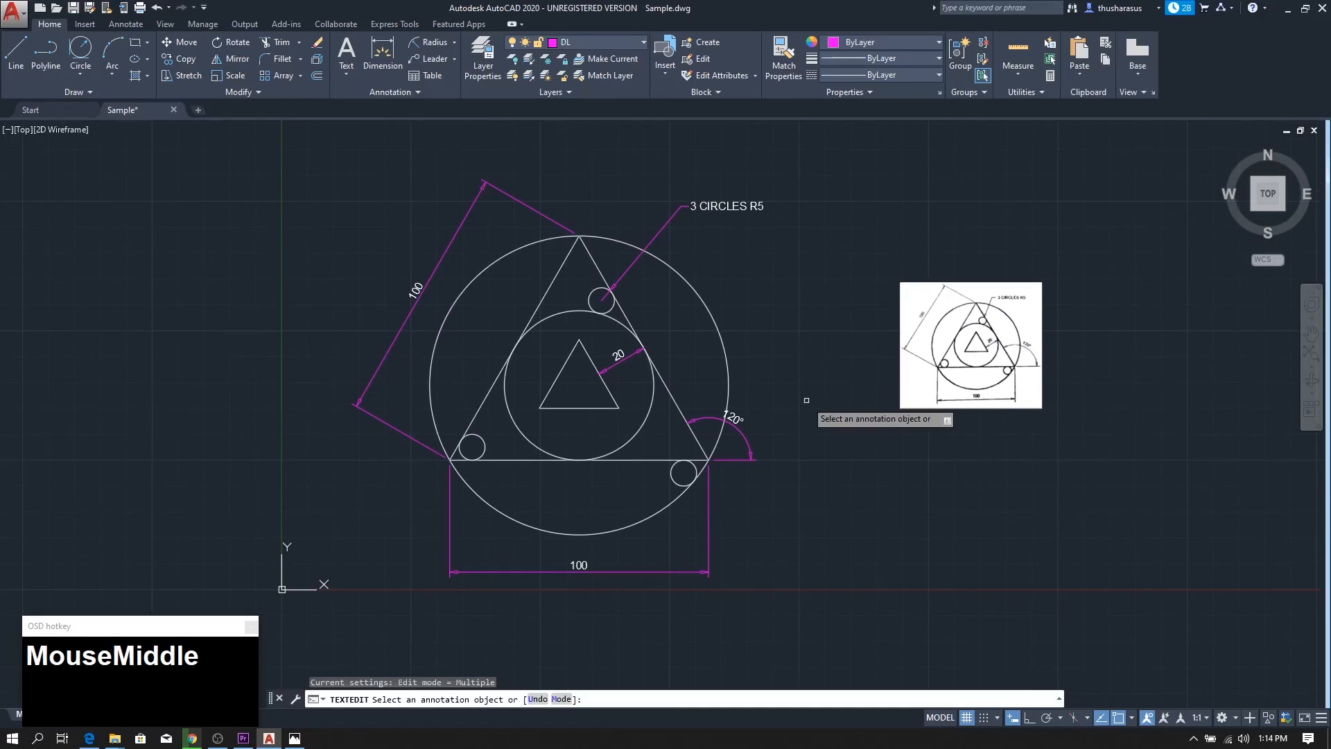